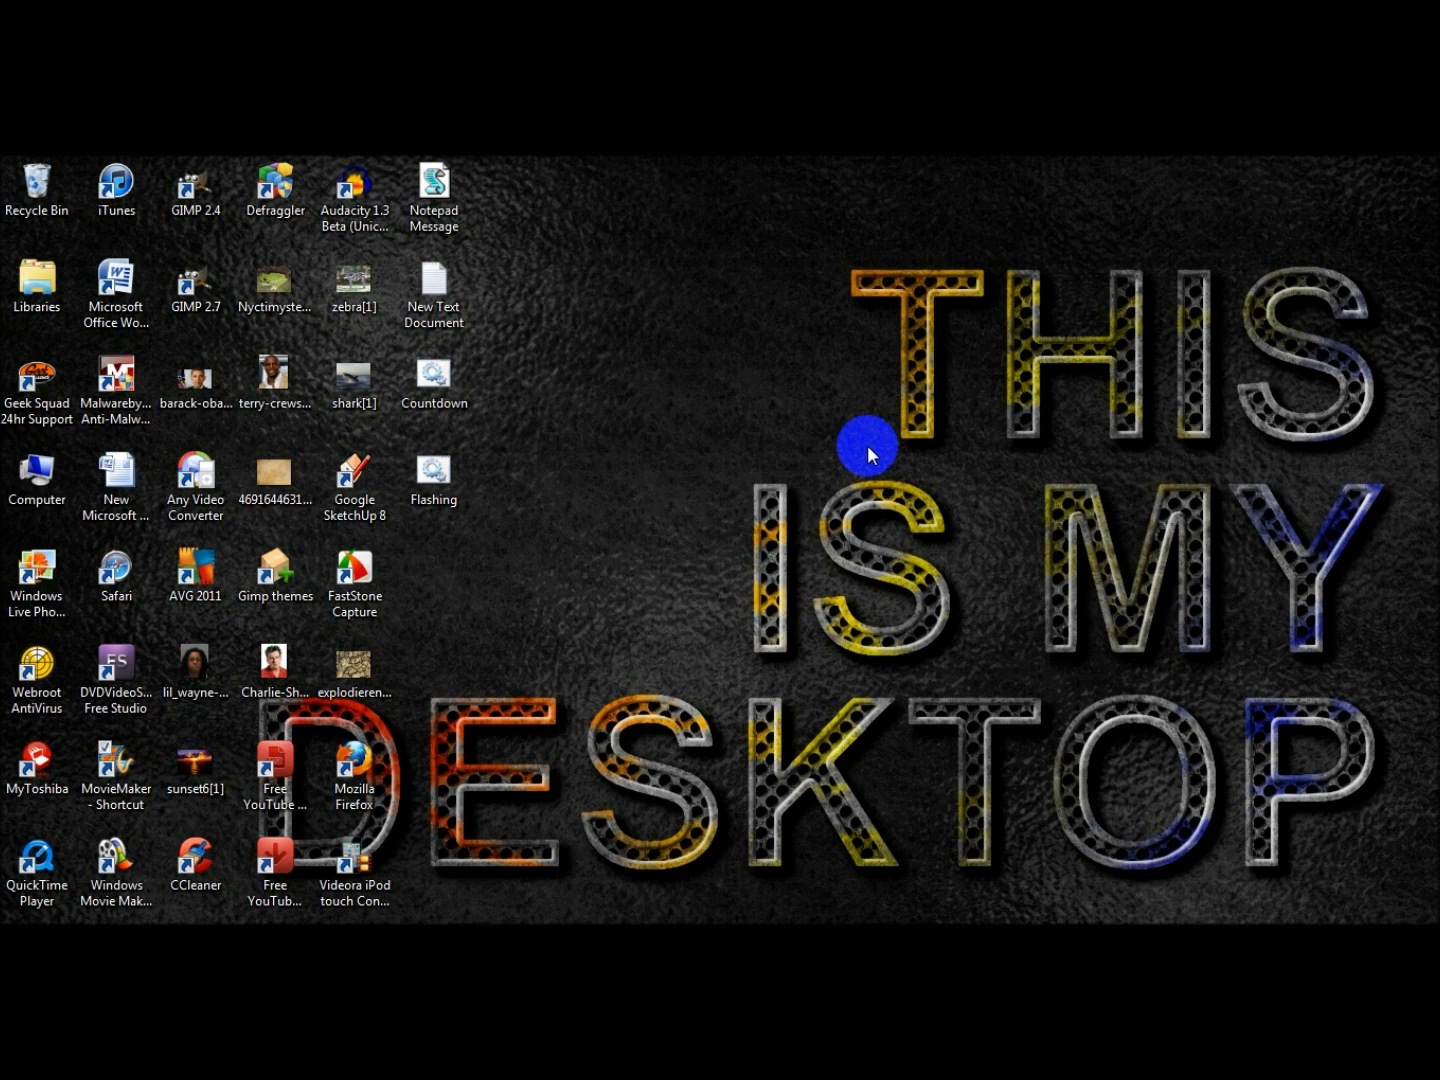
# - Launch Audacity from the desktop
pyautogui.click(368, 200)
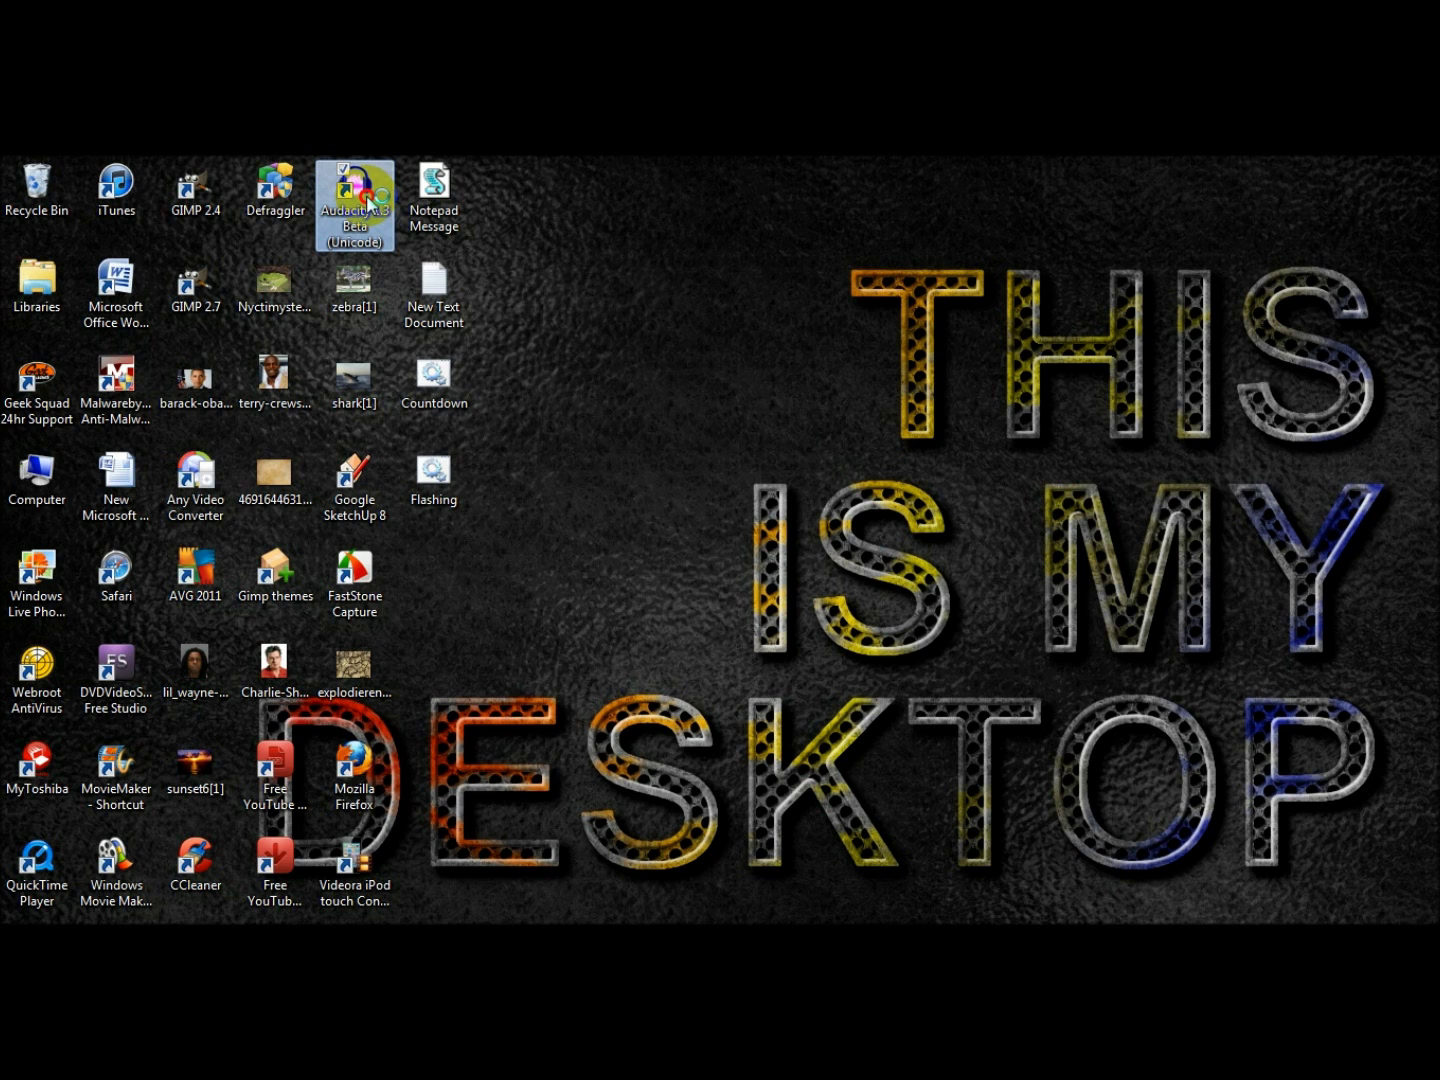
pyautogui.doubleClick(368, 200)
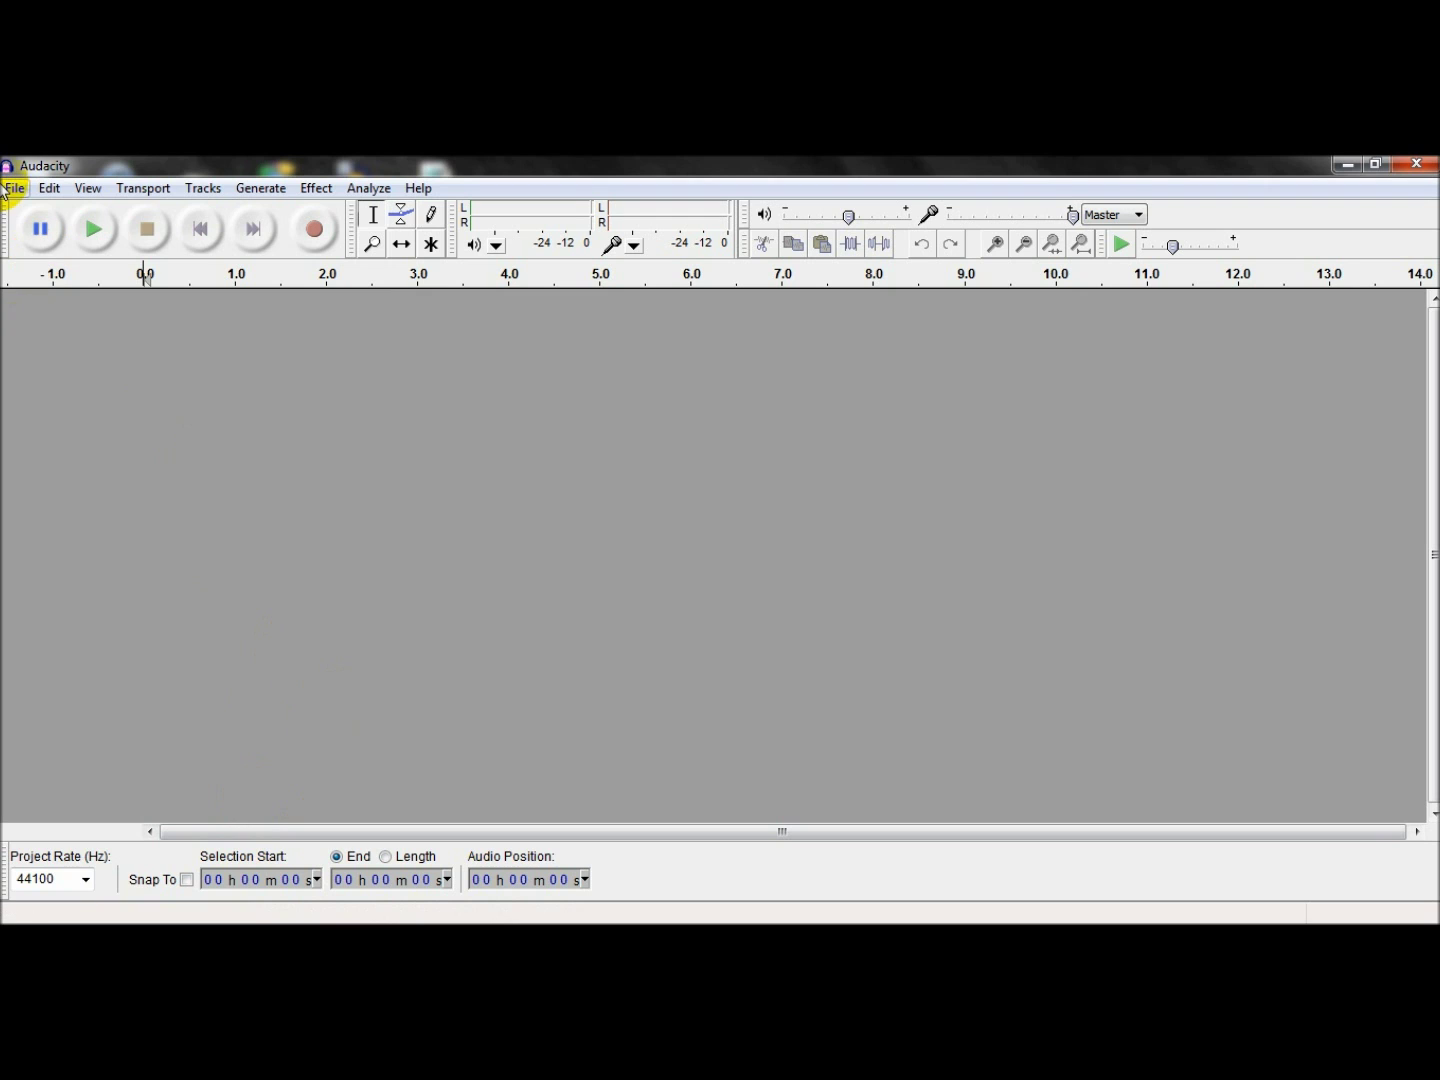
# - Browse the Windows libraries and open the Sound Effects folder in the Music library
pyautogui.click(140, 929)
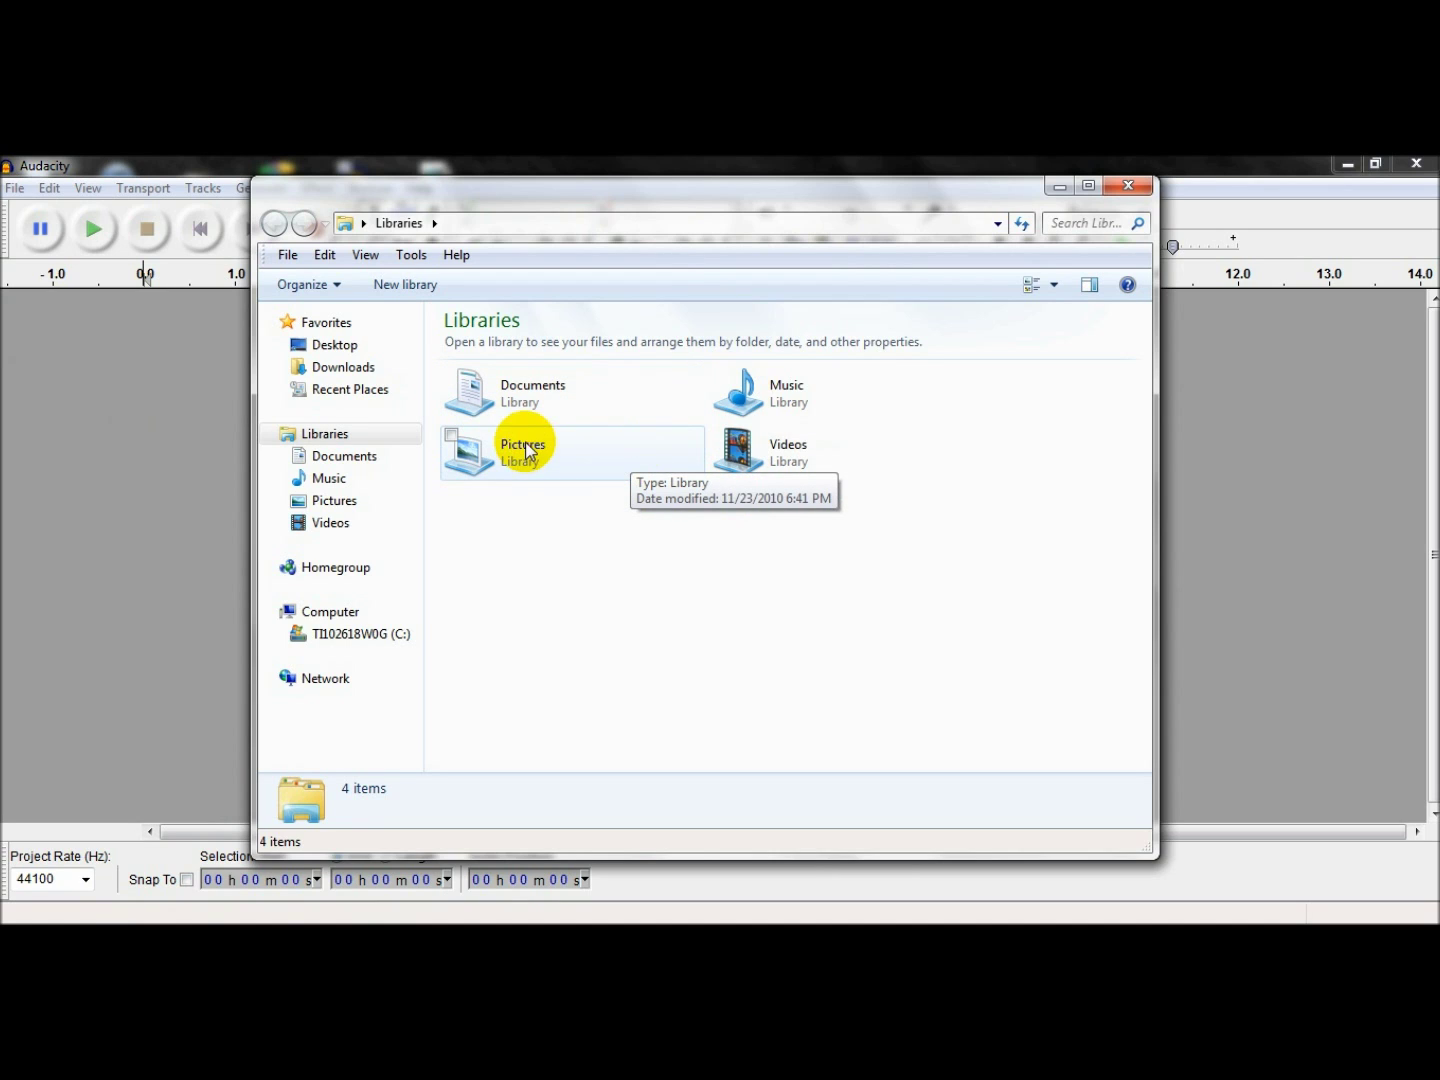
pyautogui.click(790, 454)
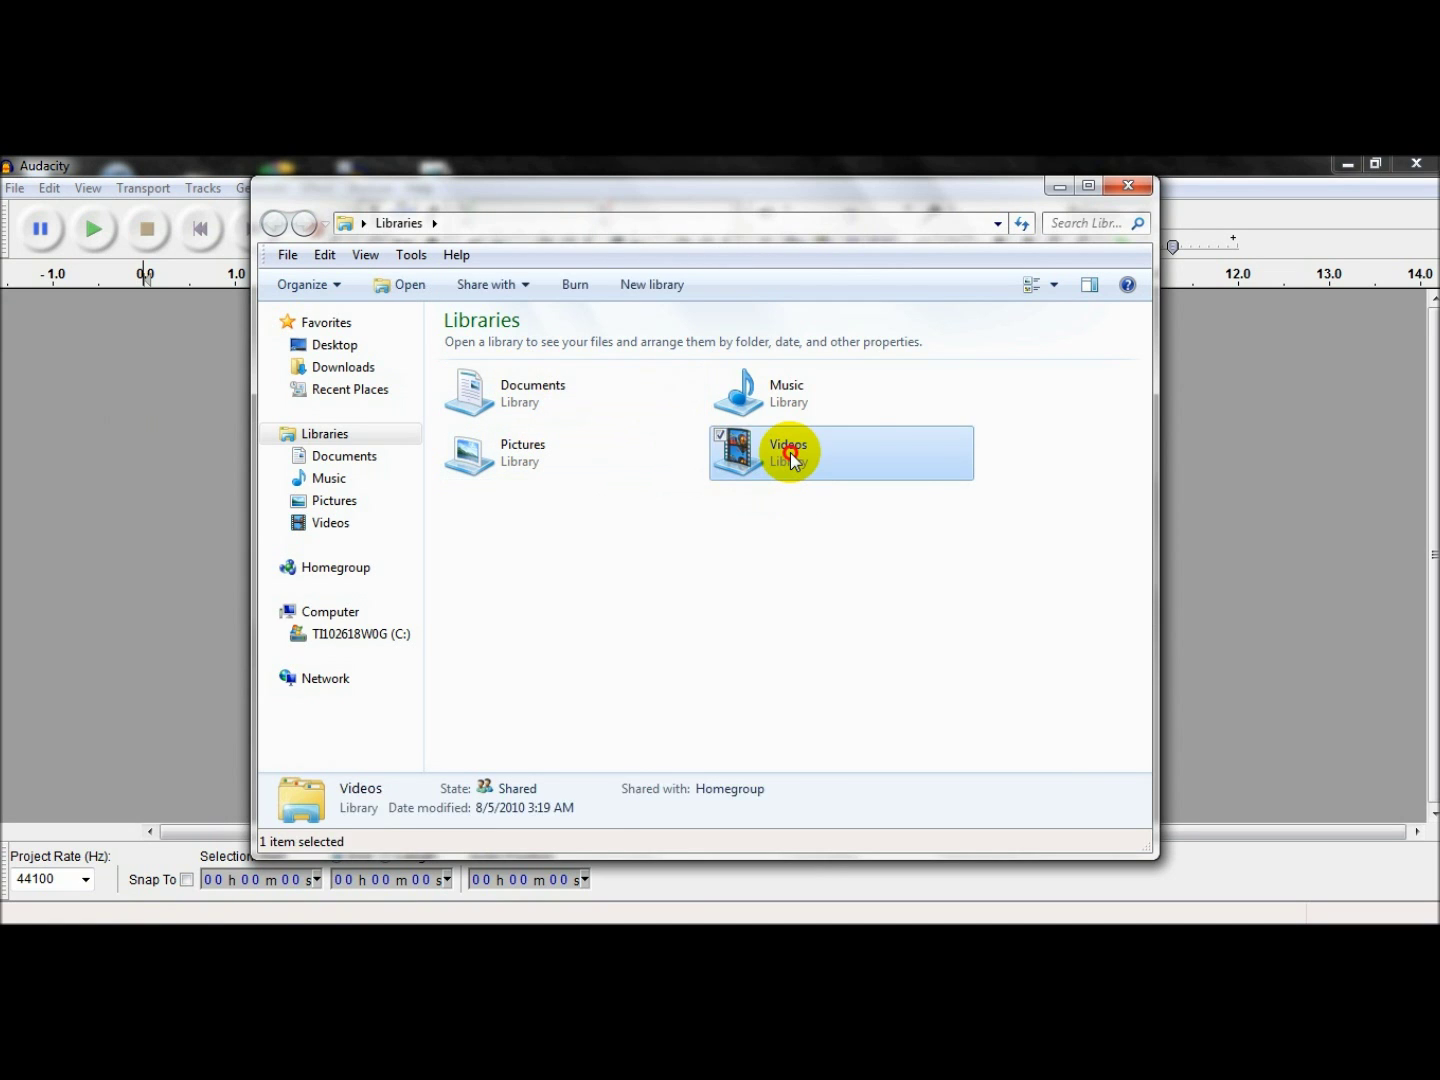
pyautogui.doubleClick(790, 455)
pyautogui.scroll(-5, 690, 589)
pyautogui.scroll(5, 703, 607)
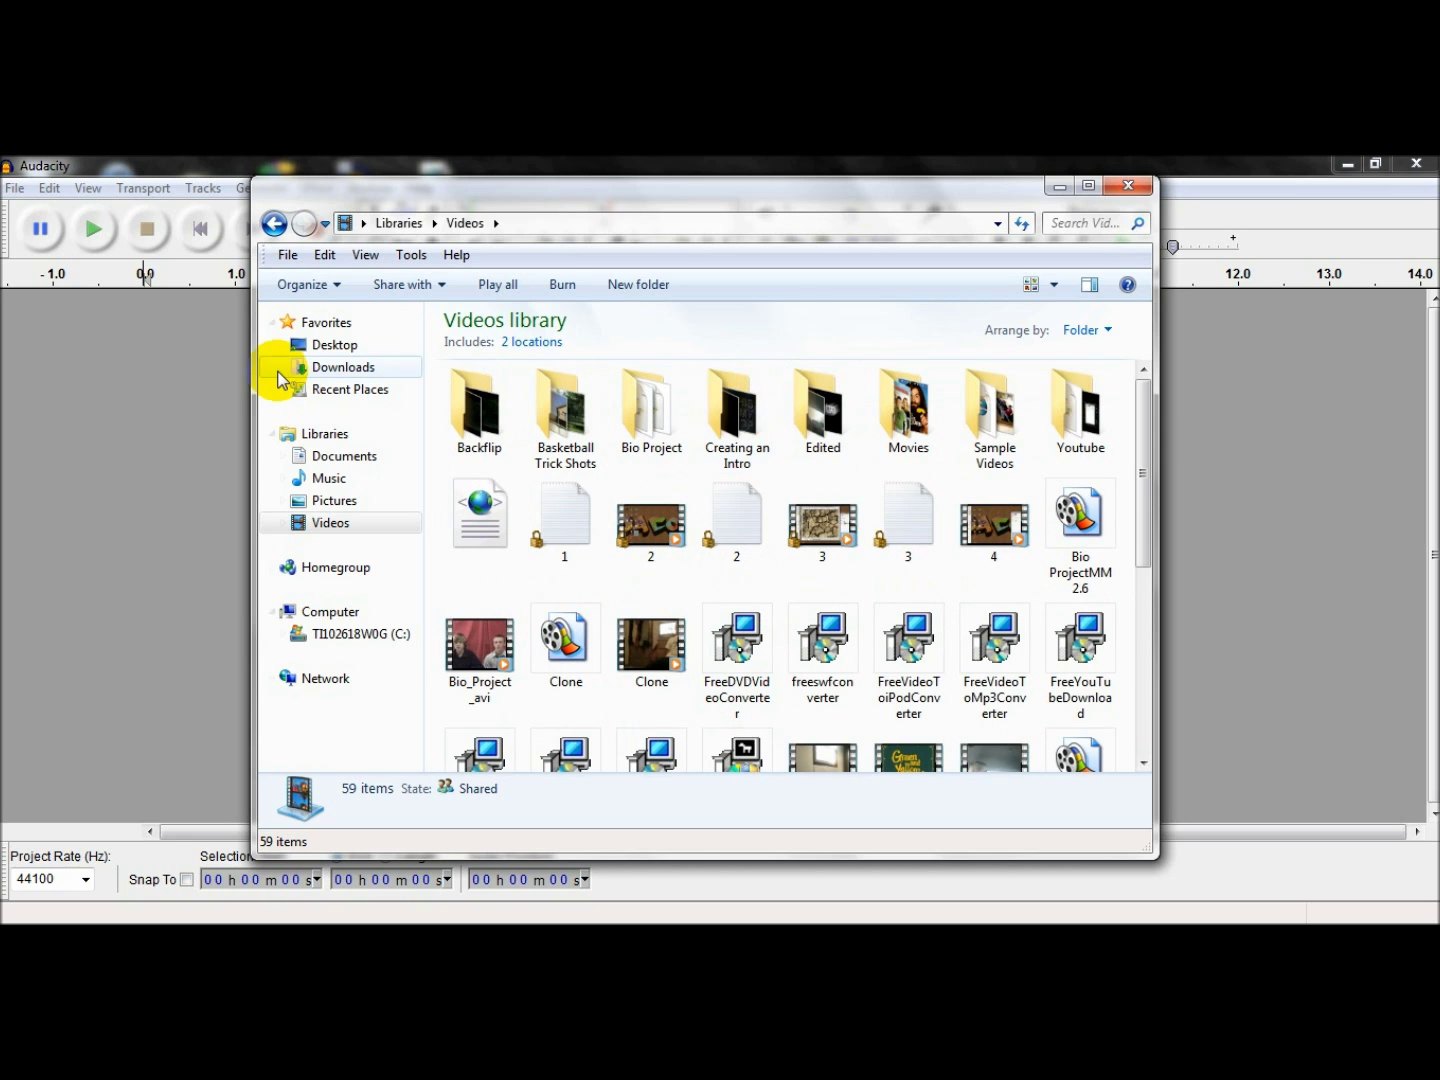
pyautogui.click(339, 500)
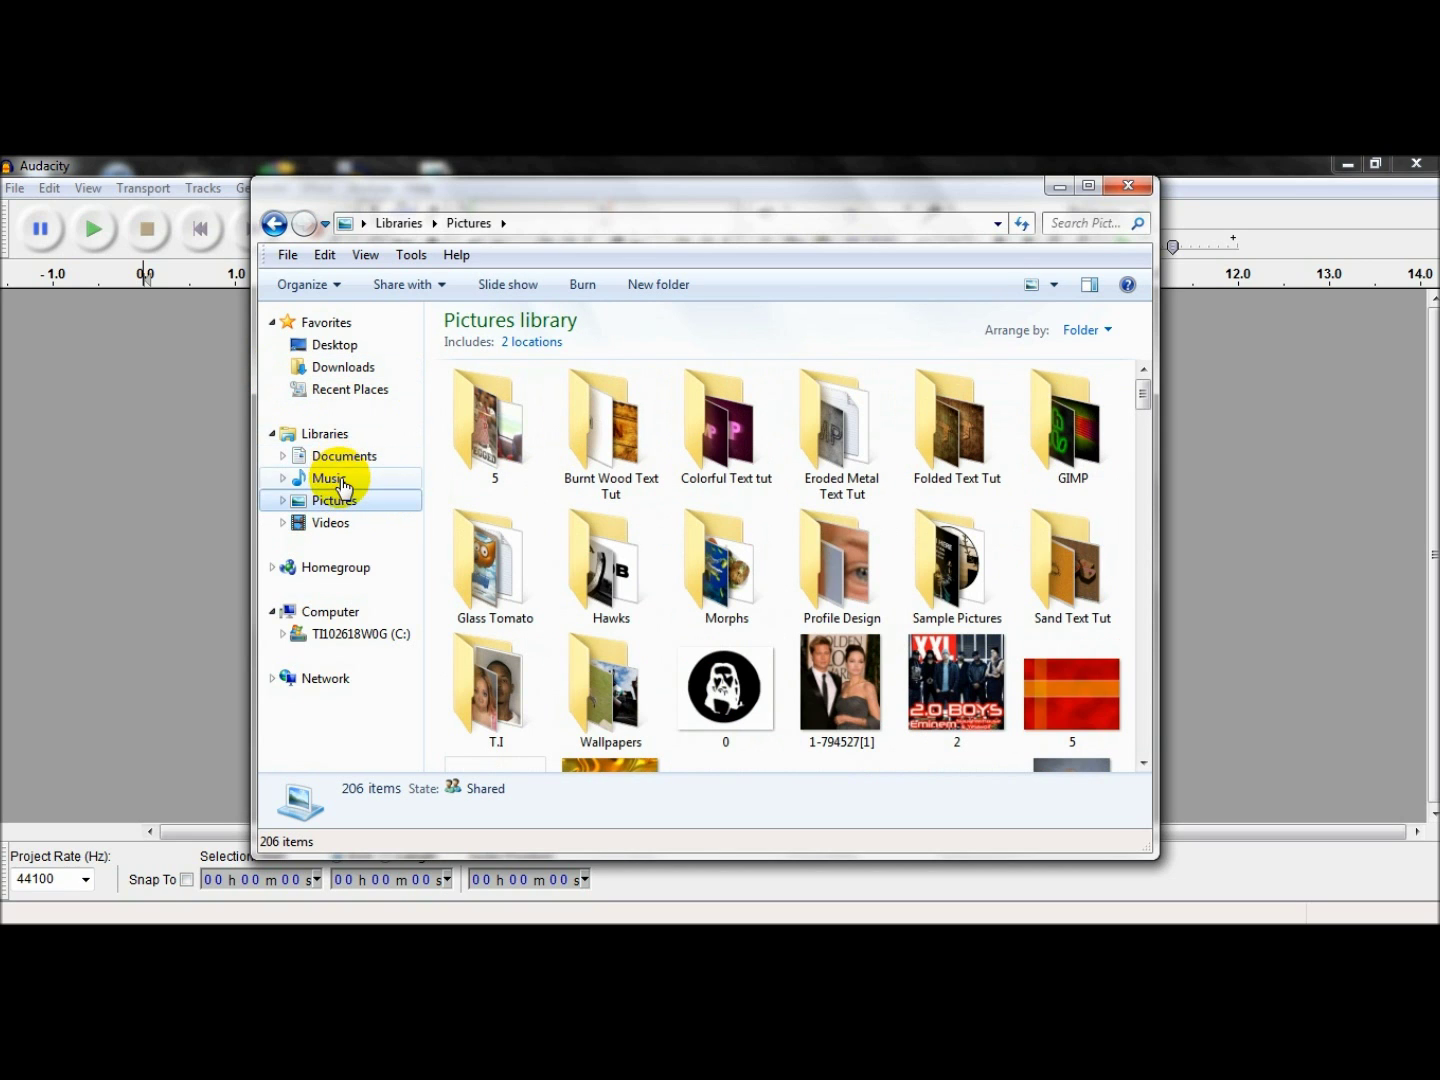
pyautogui.click(344, 483)
pyautogui.doubleClick(530, 497)
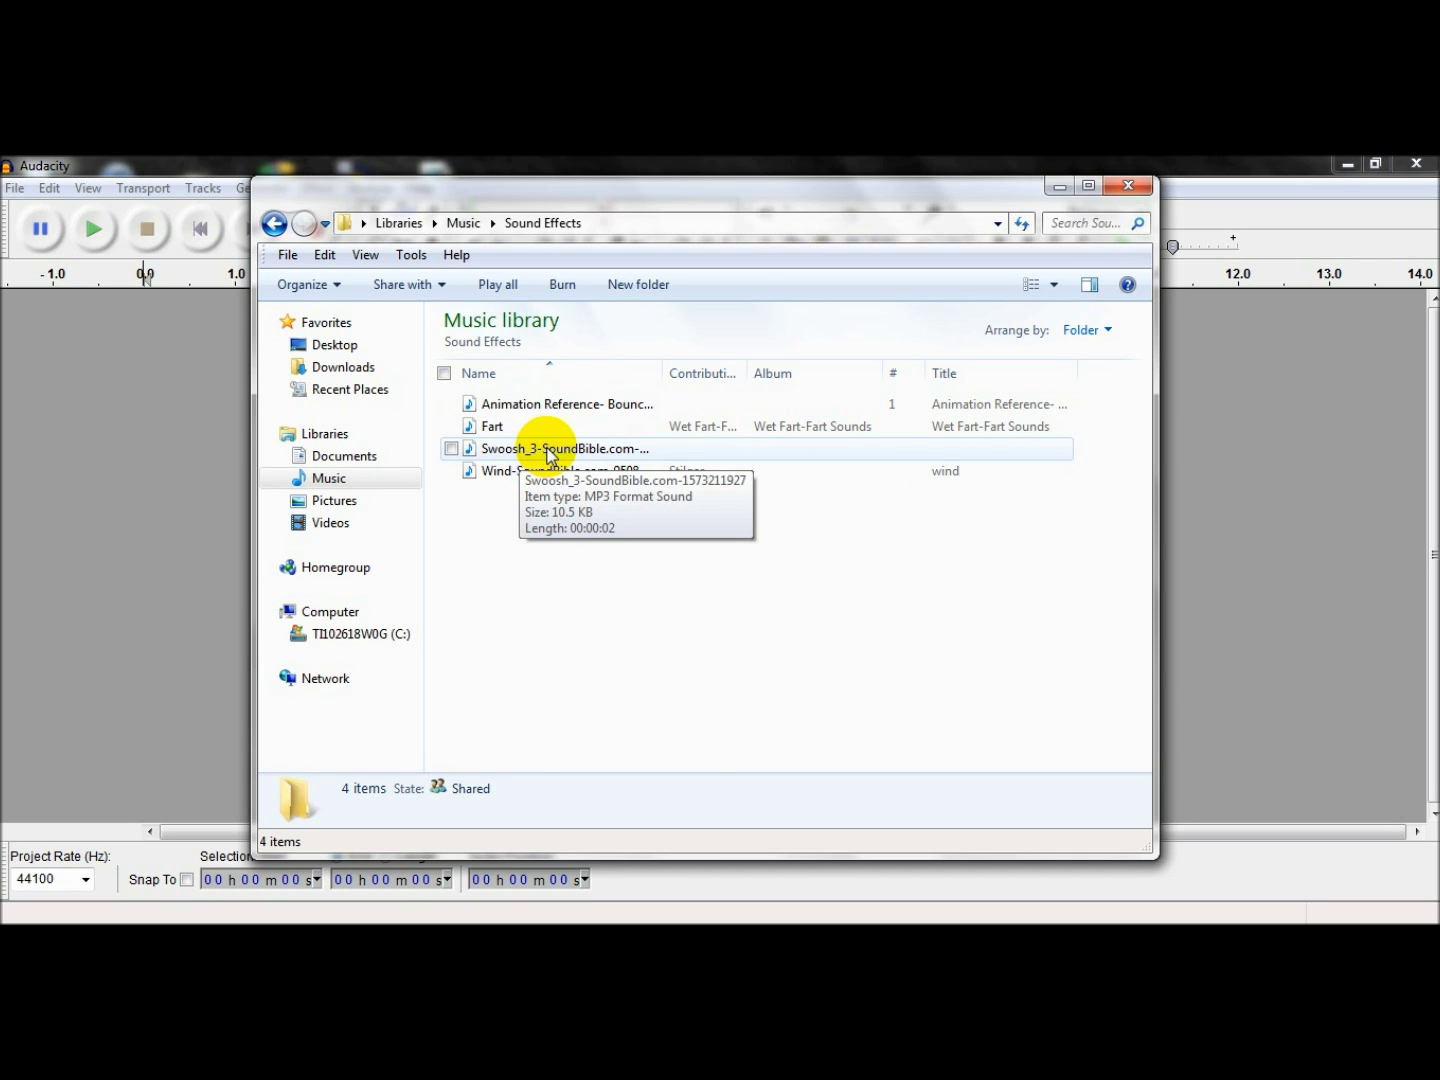
# - Preview the Swoosh_3 and Wind sound files in the Sound Effects folder, and close the folder window
pyautogui.click(548, 453)
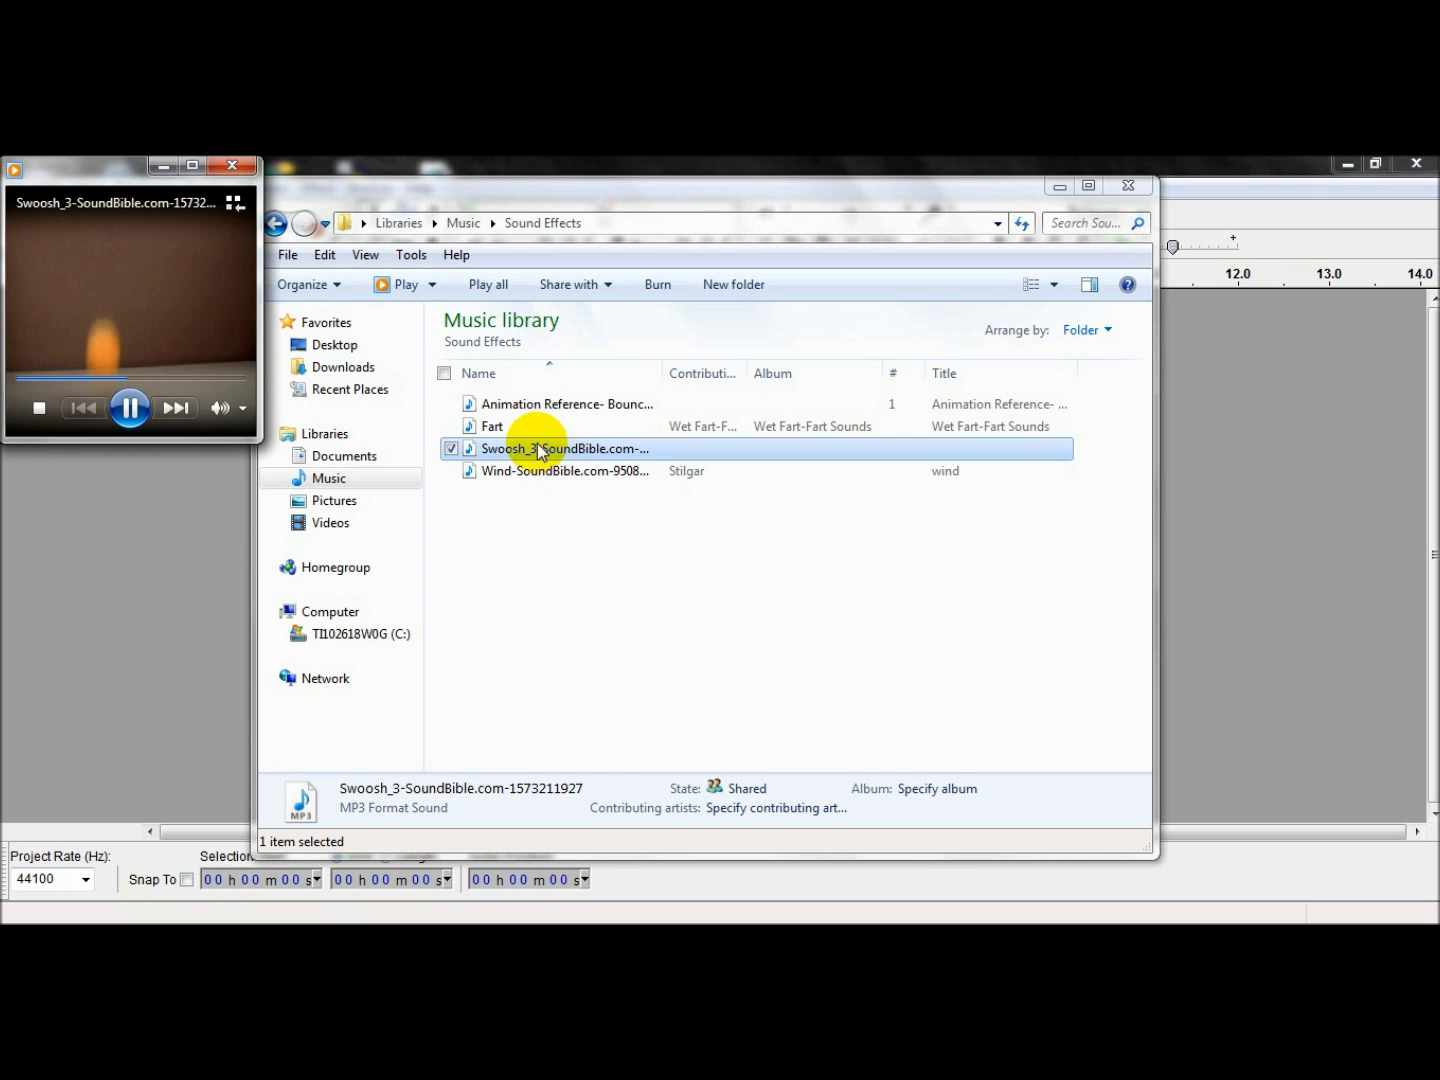
pyautogui.click(232, 167)
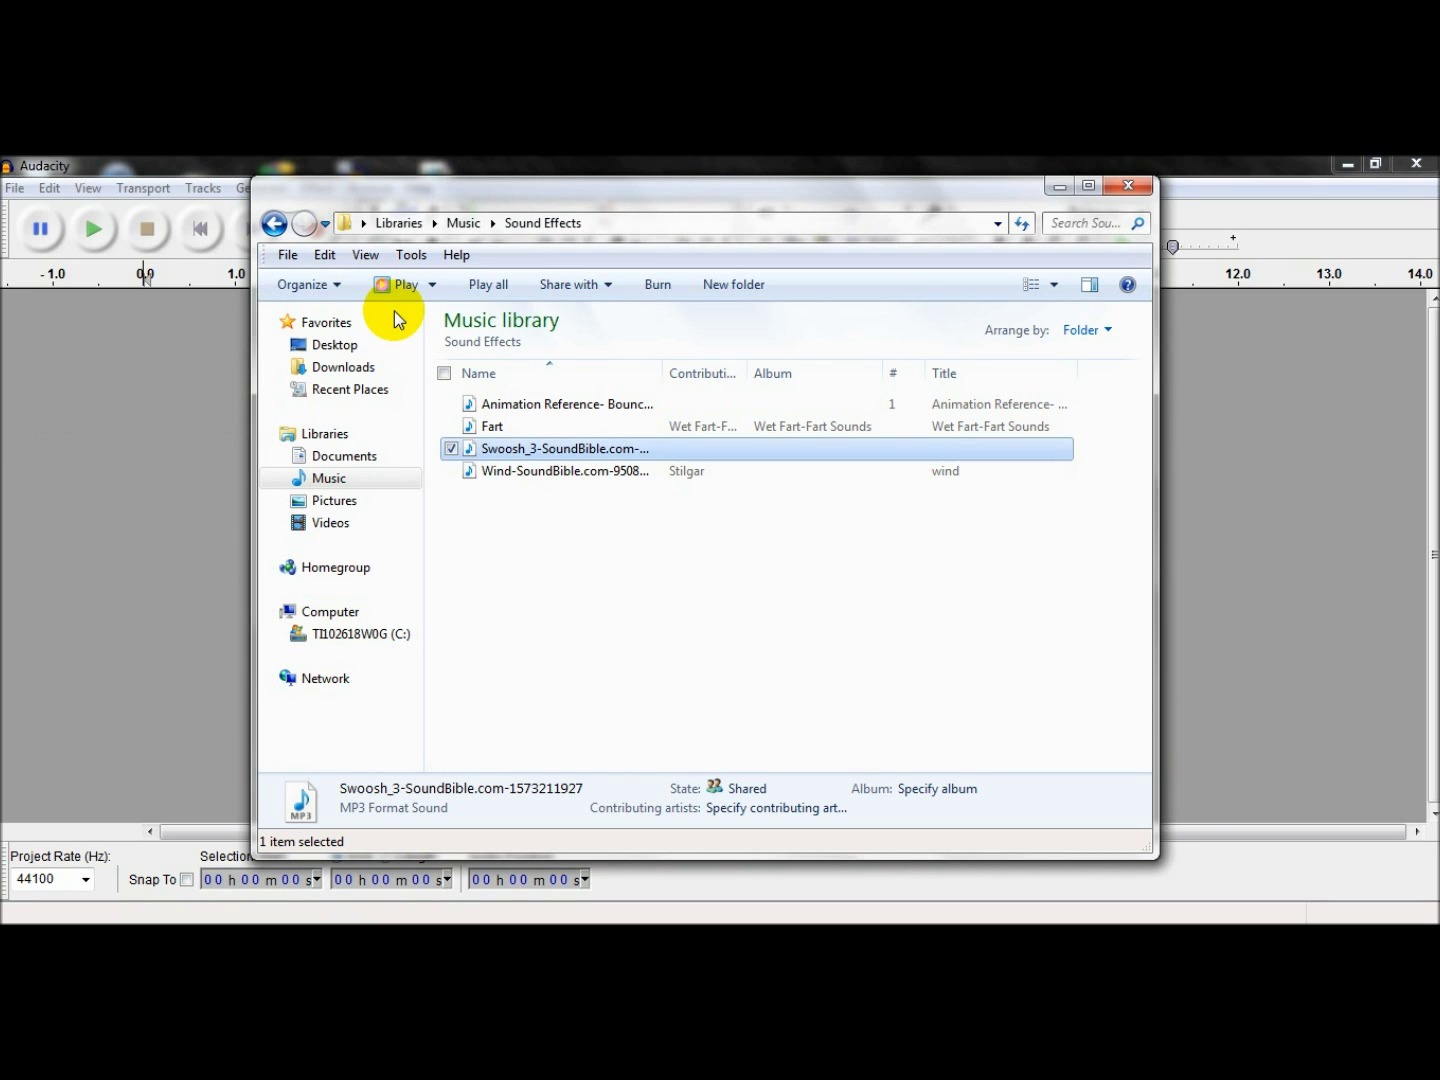
pyautogui.doubleClick(524, 474)
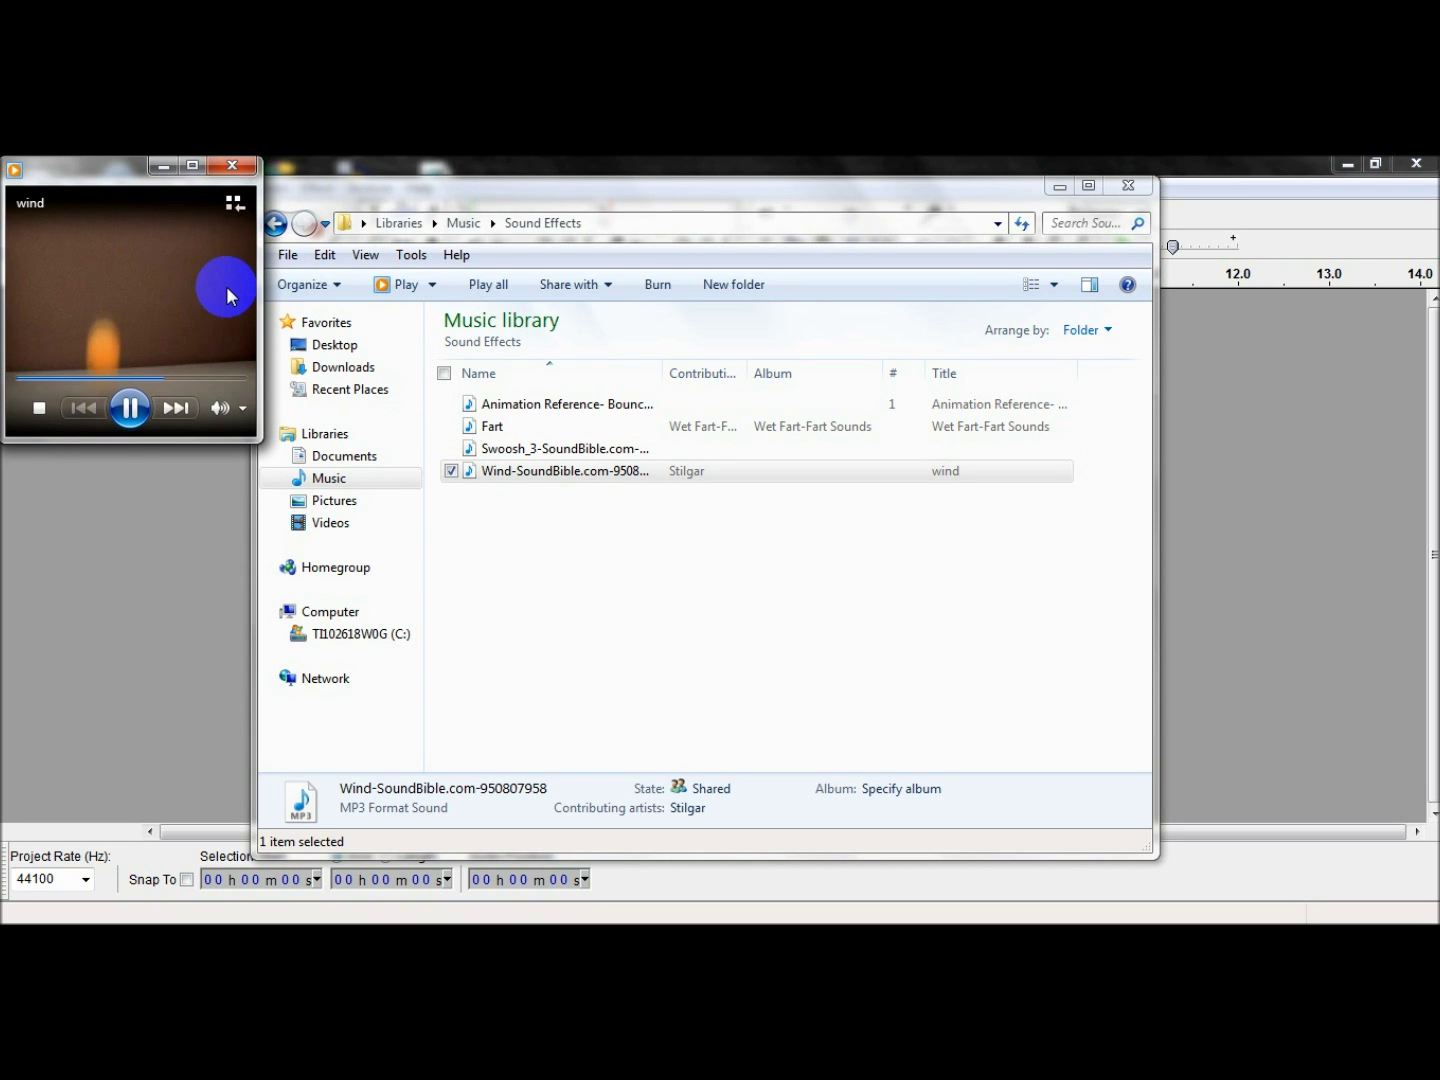
pyautogui.click(231, 168)
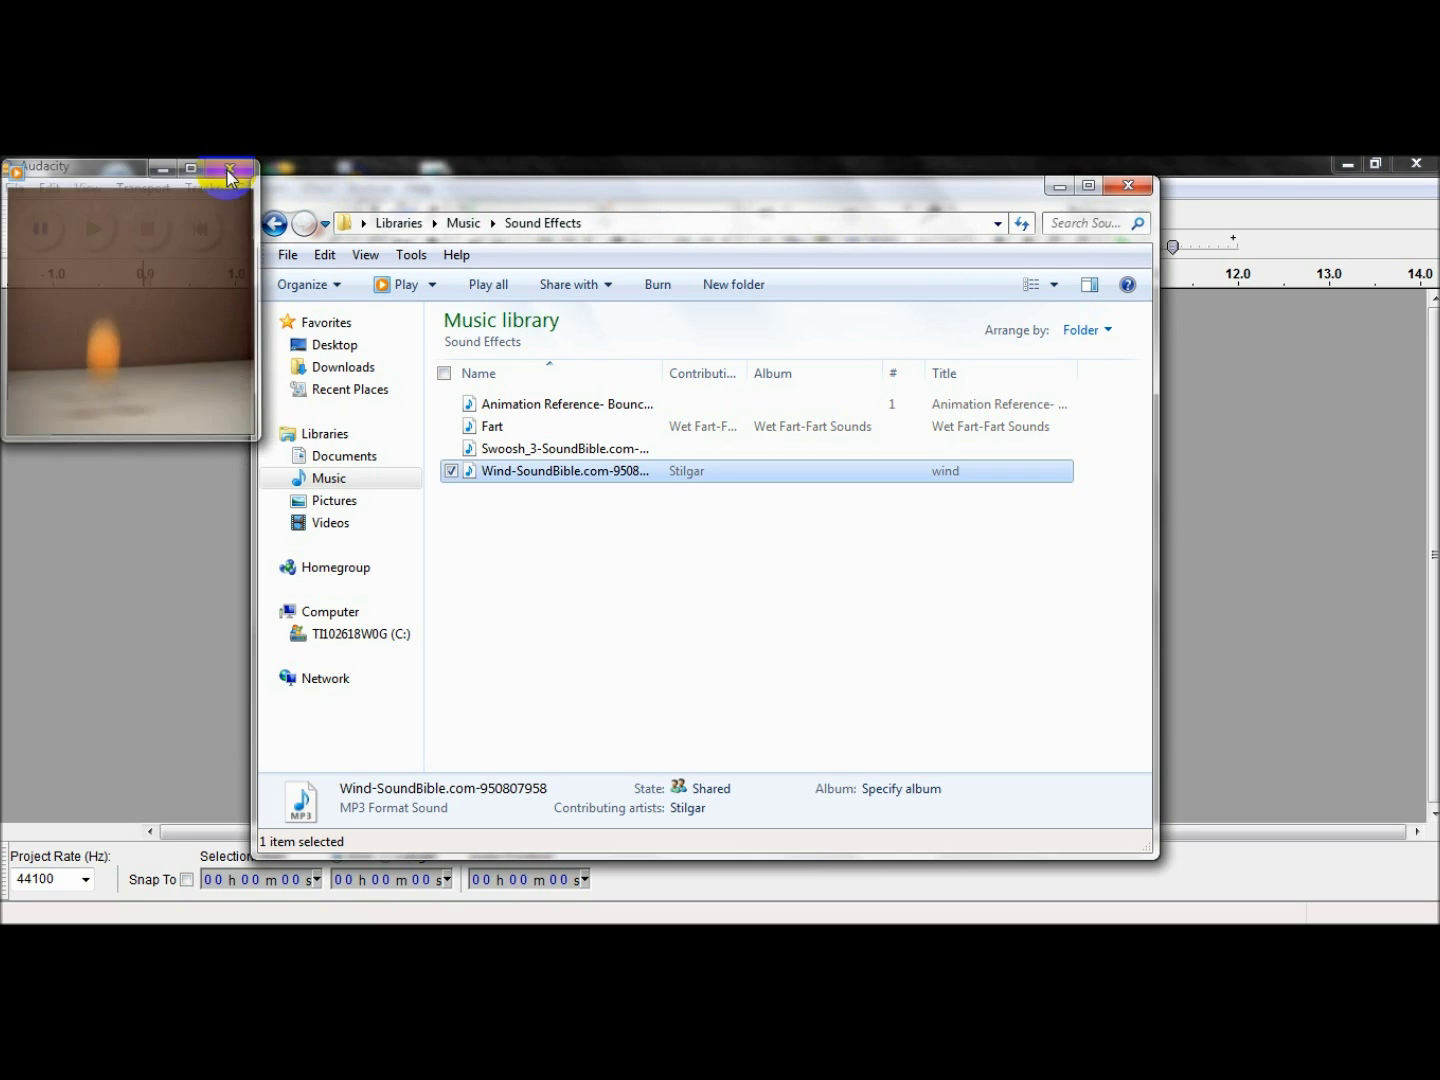
pyautogui.click(558, 586)
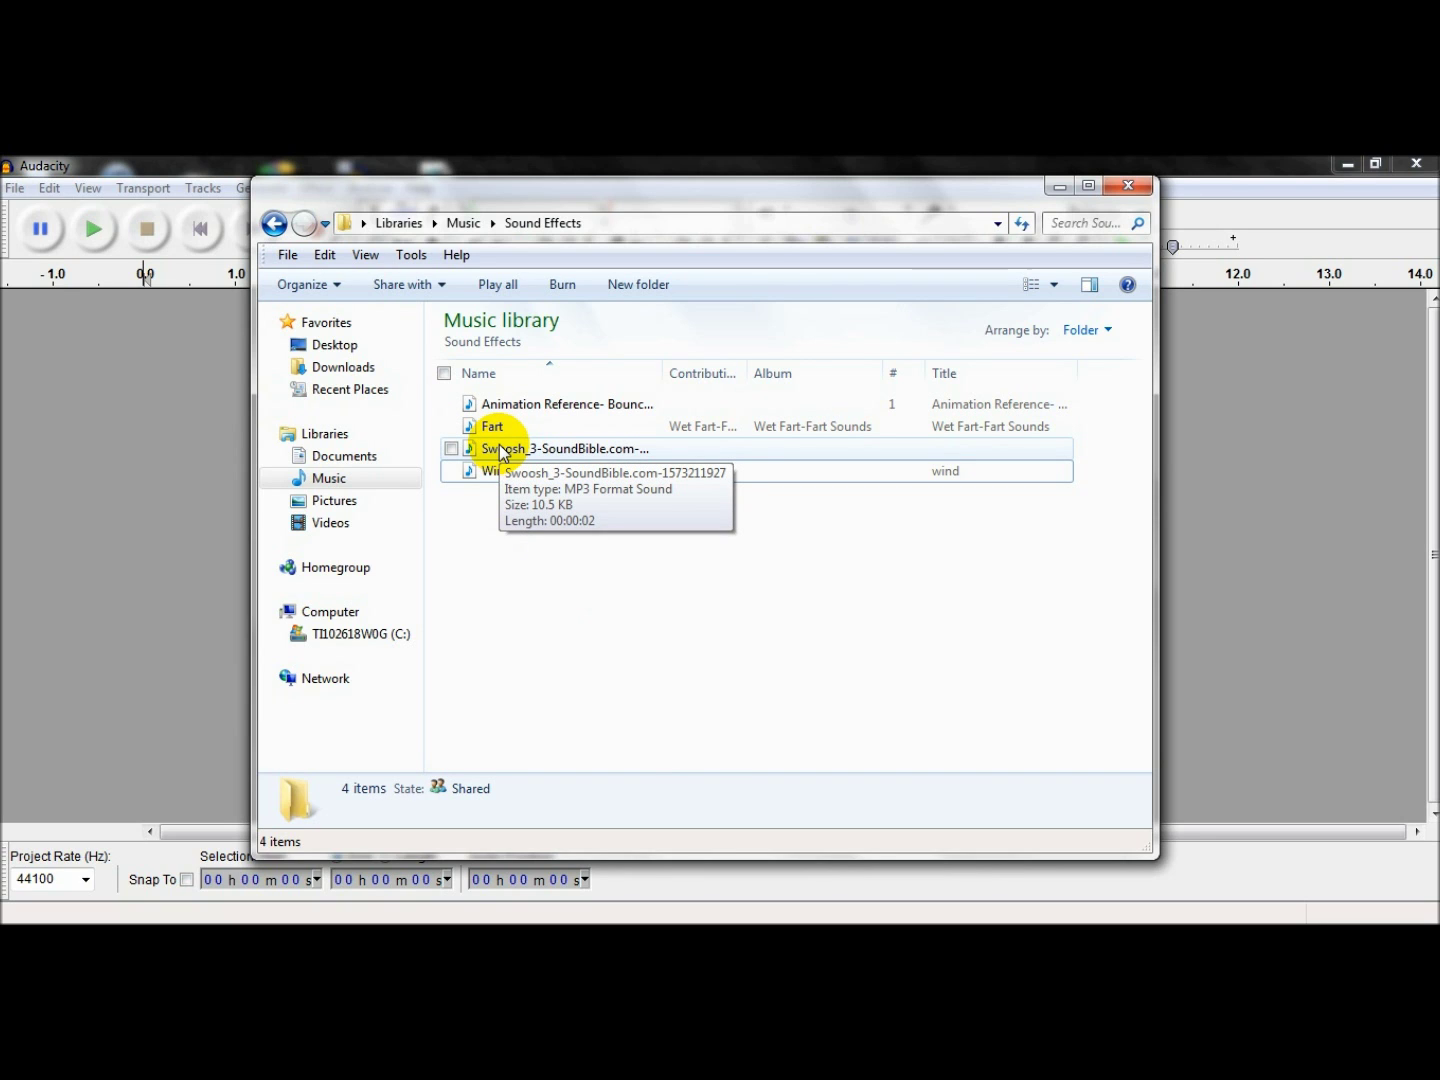
pyautogui.click(499, 450)
pyautogui.click(529, 550)
pyautogui.click(515, 449)
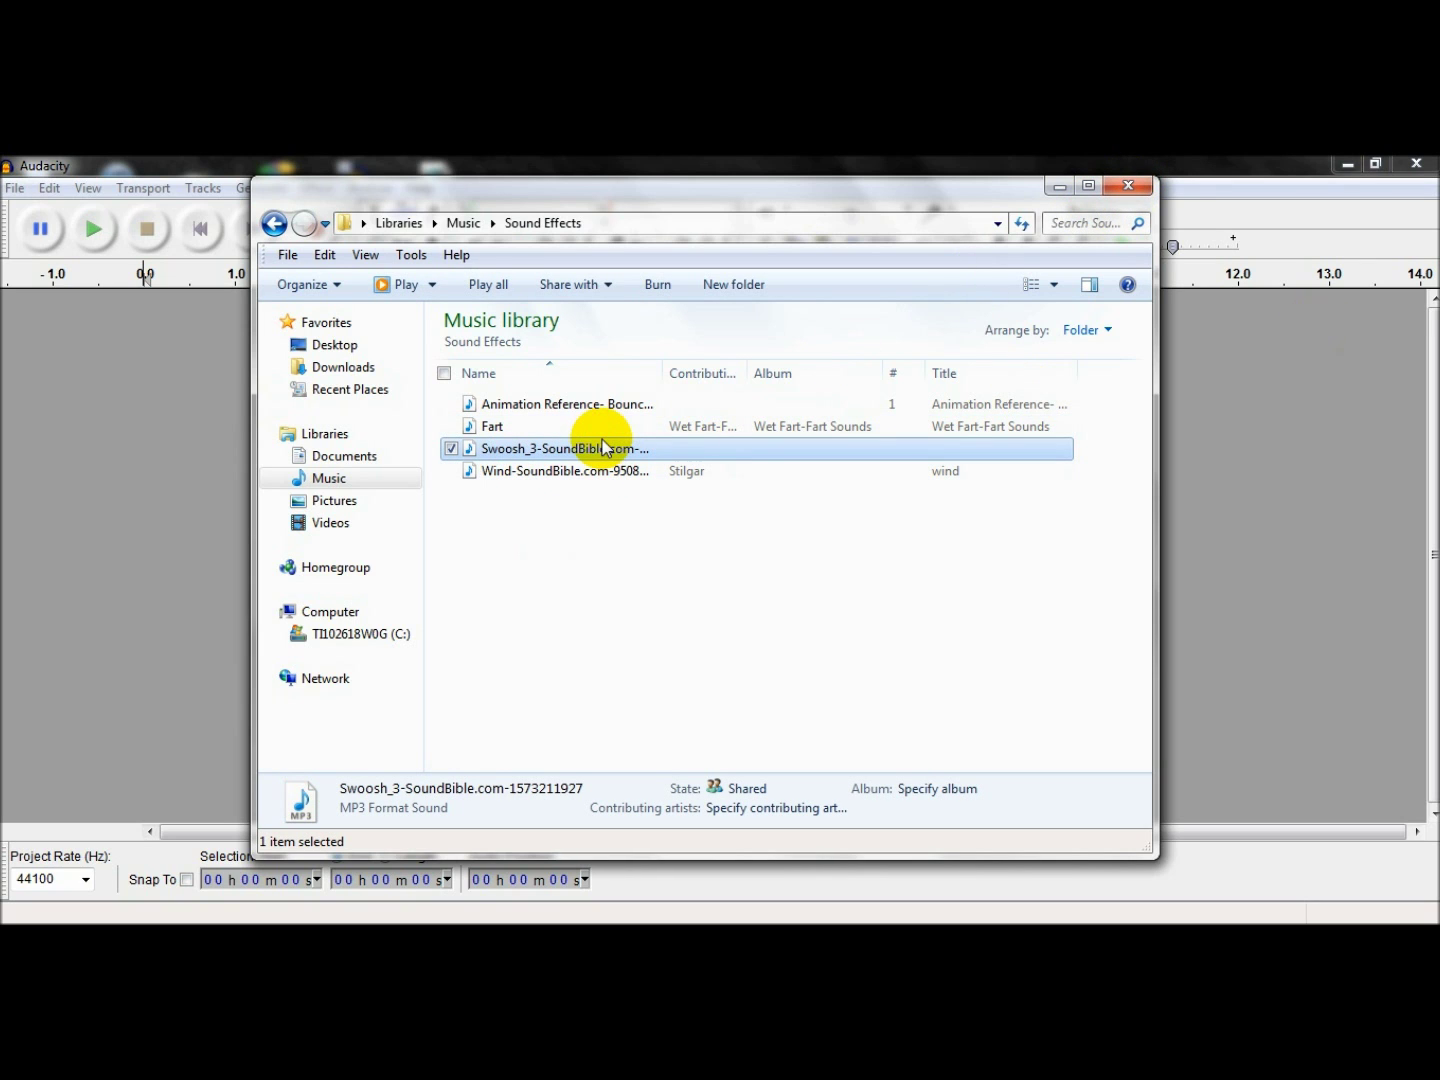
pyautogui.click(1119, 184)
pyautogui.click(15, 188)
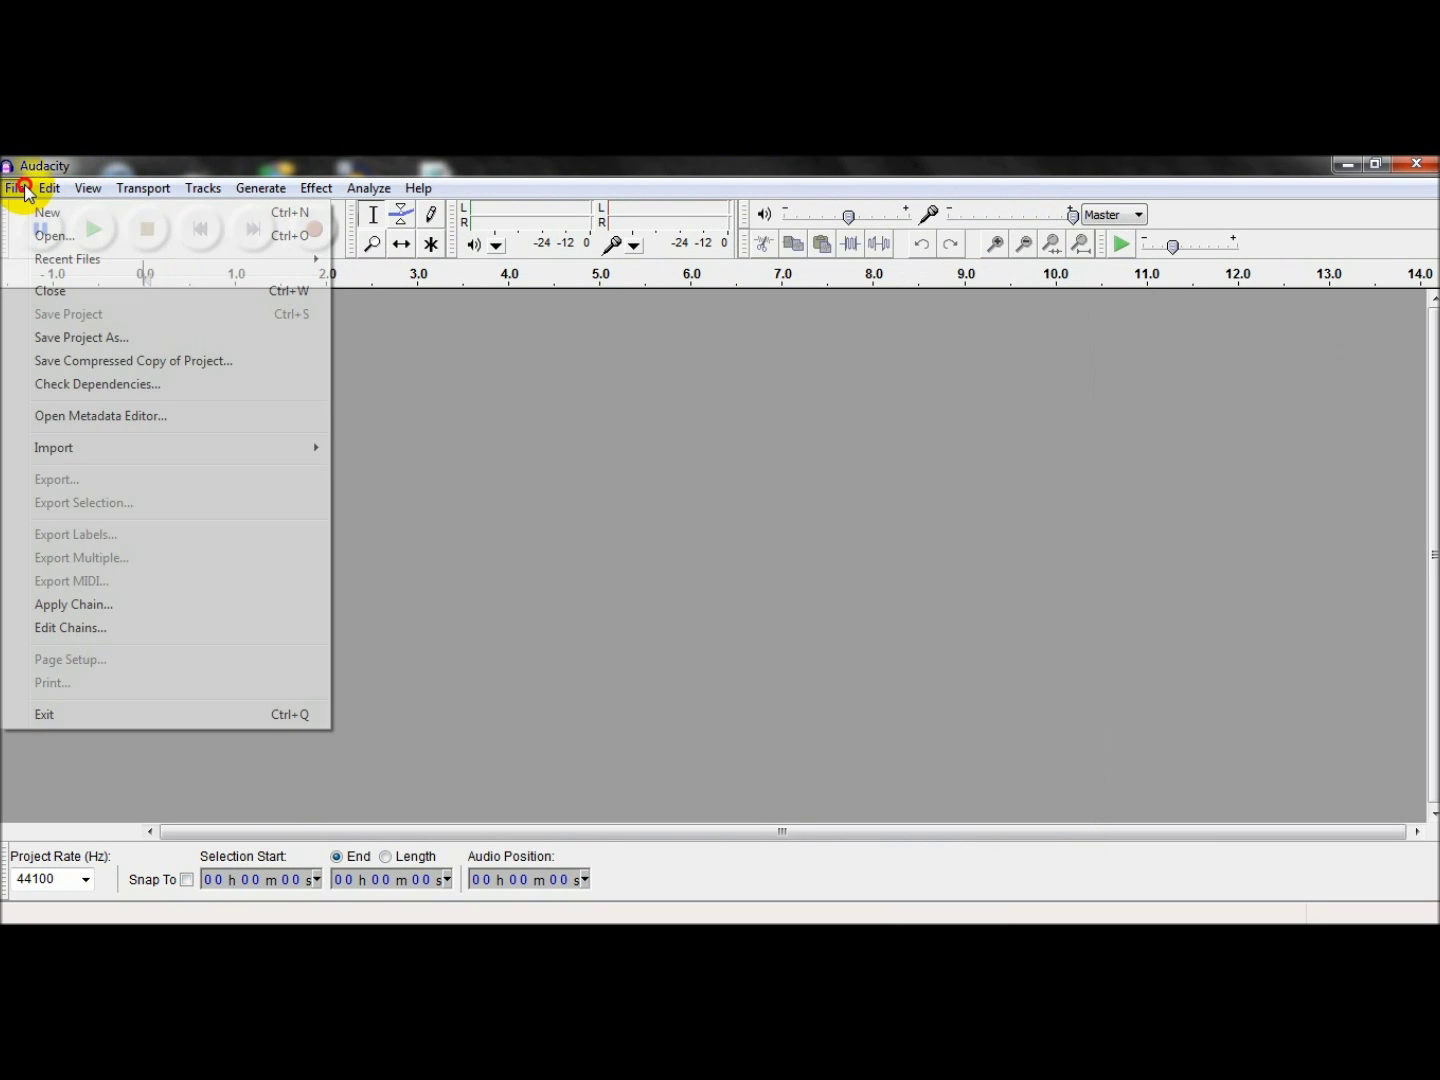
pyautogui.moveTo(270, 447)
pyautogui.click(372, 453)
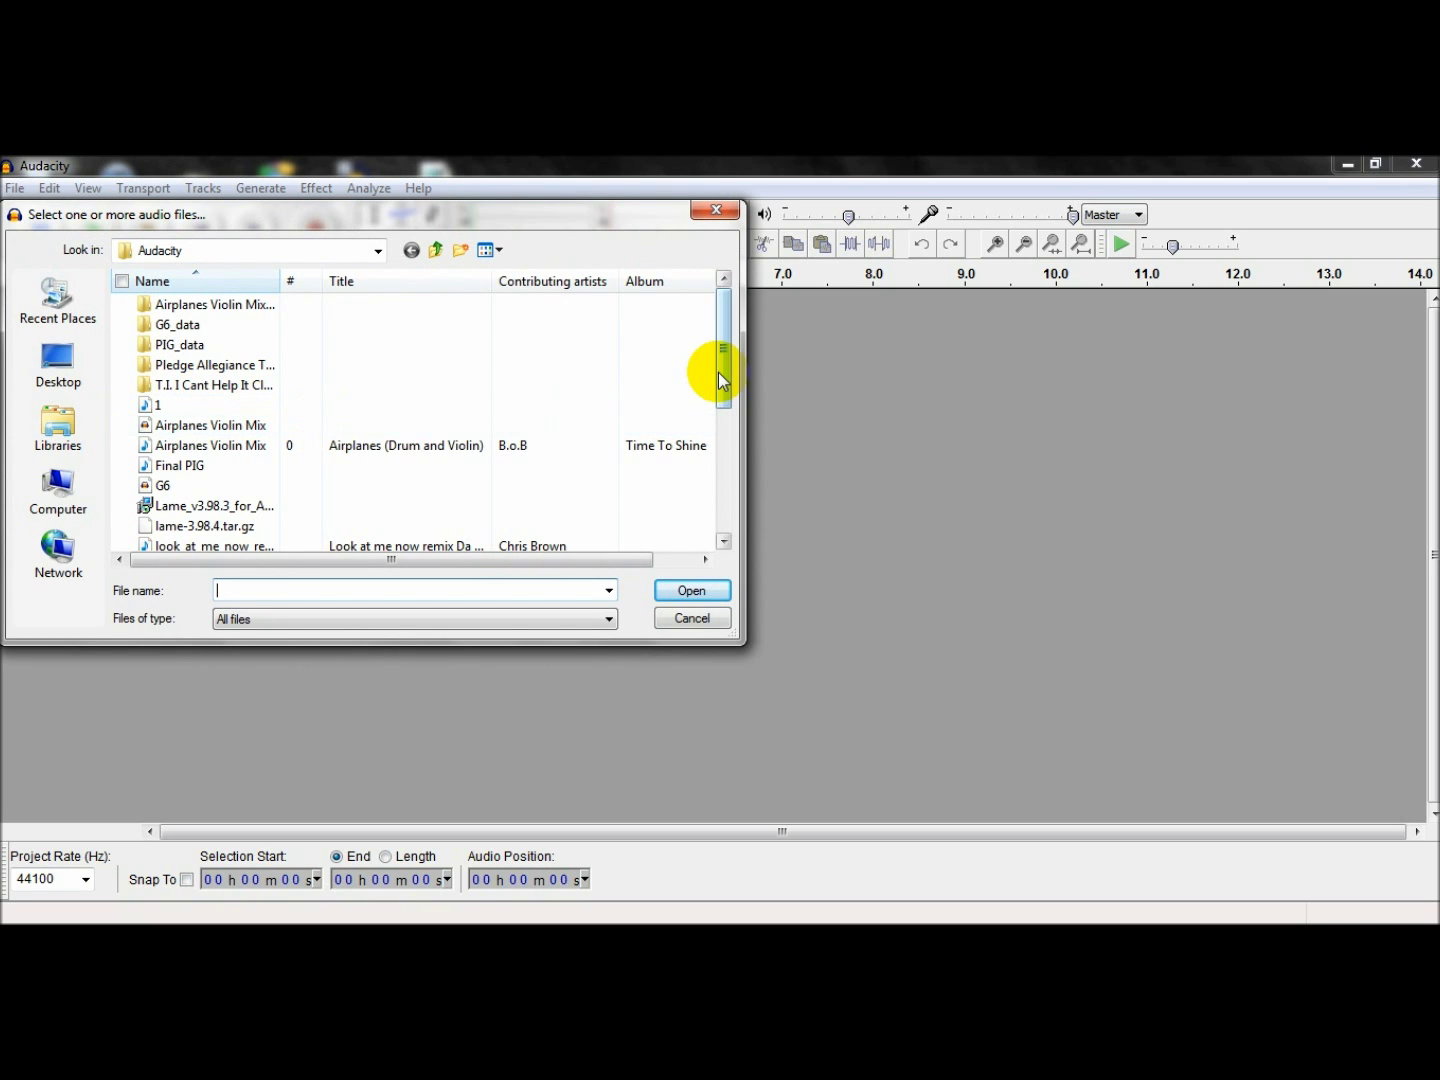
pyautogui.click(60, 430)
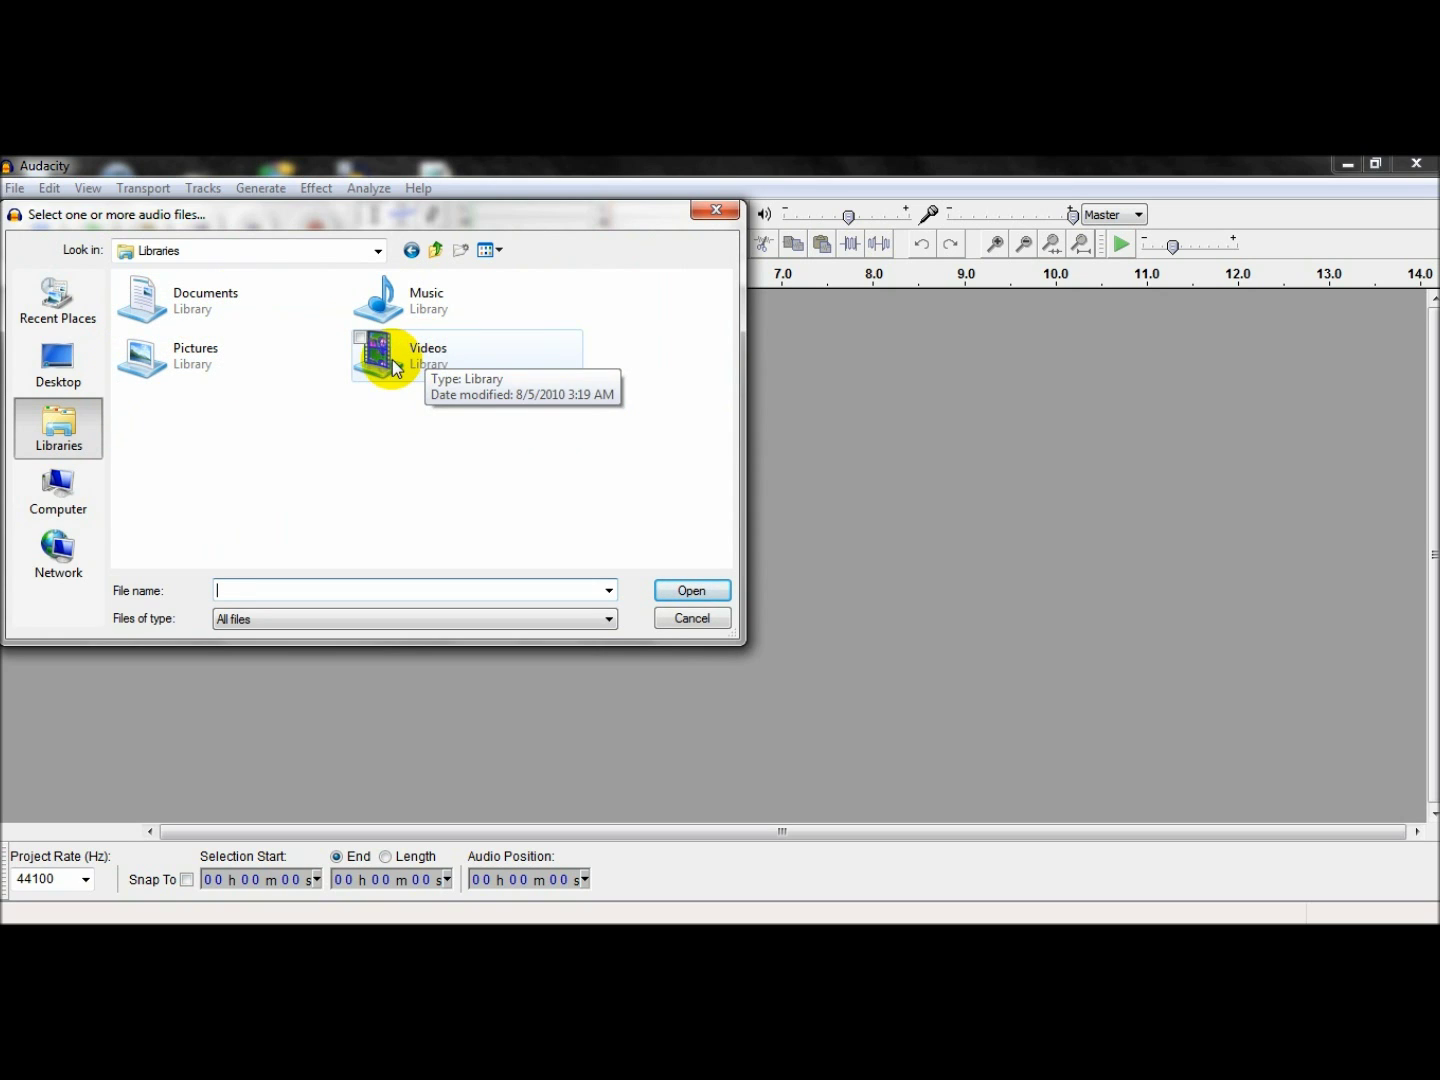
pyautogui.doubleClick(183, 357)
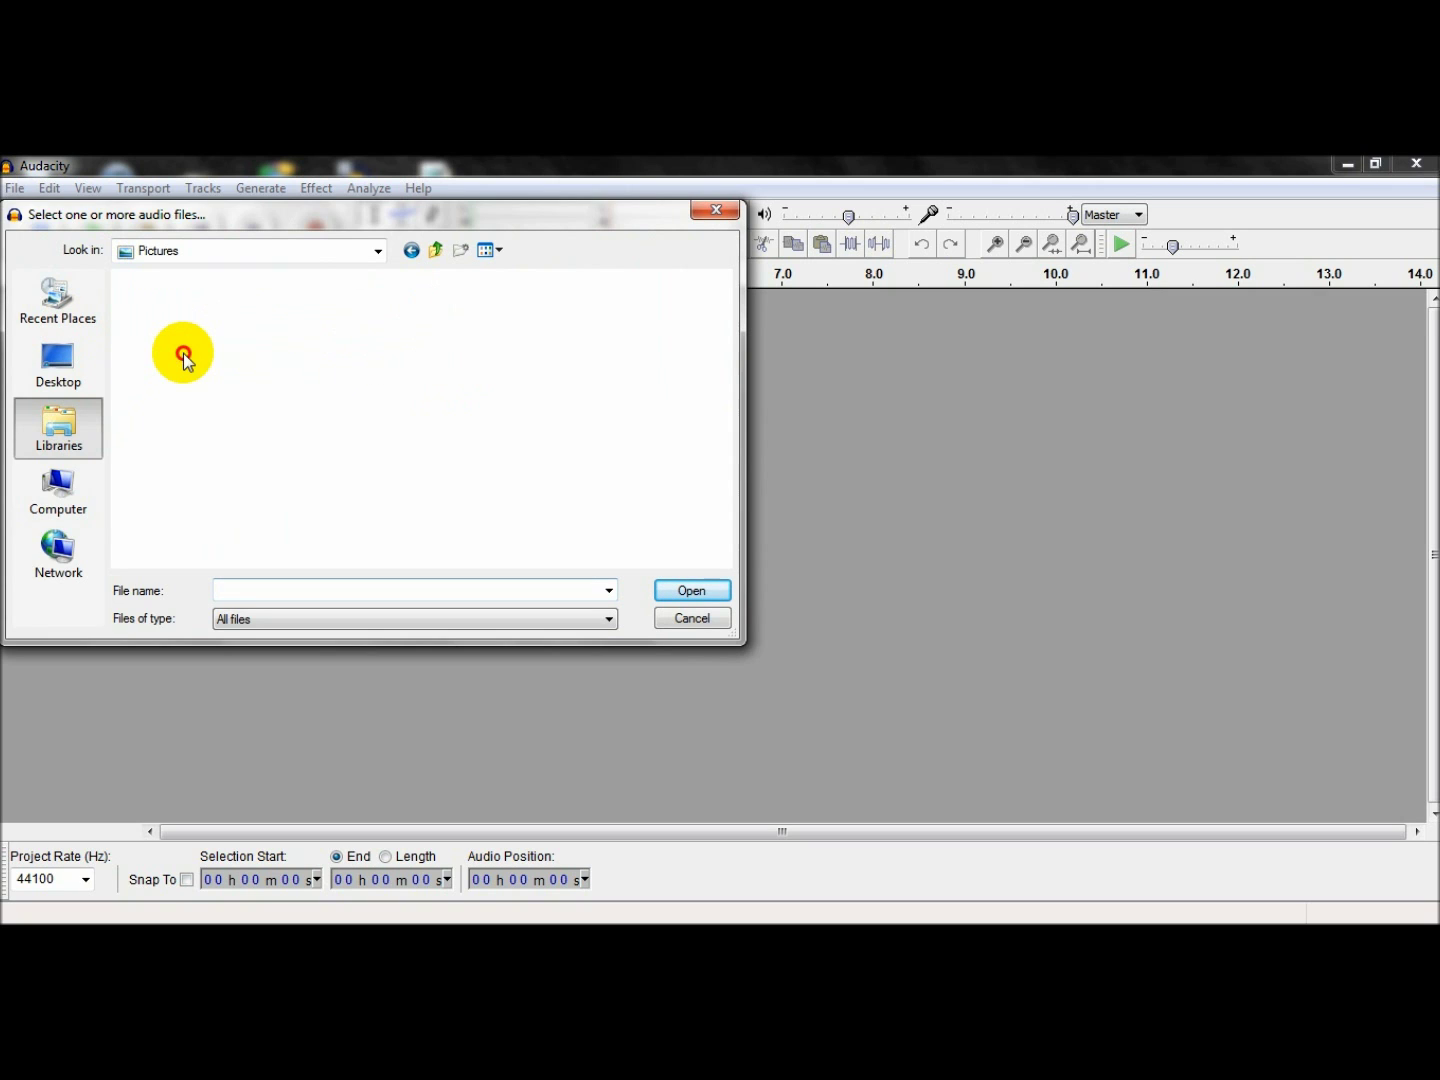
pyautogui.click(60, 427)
pyautogui.doubleClick(479, 310)
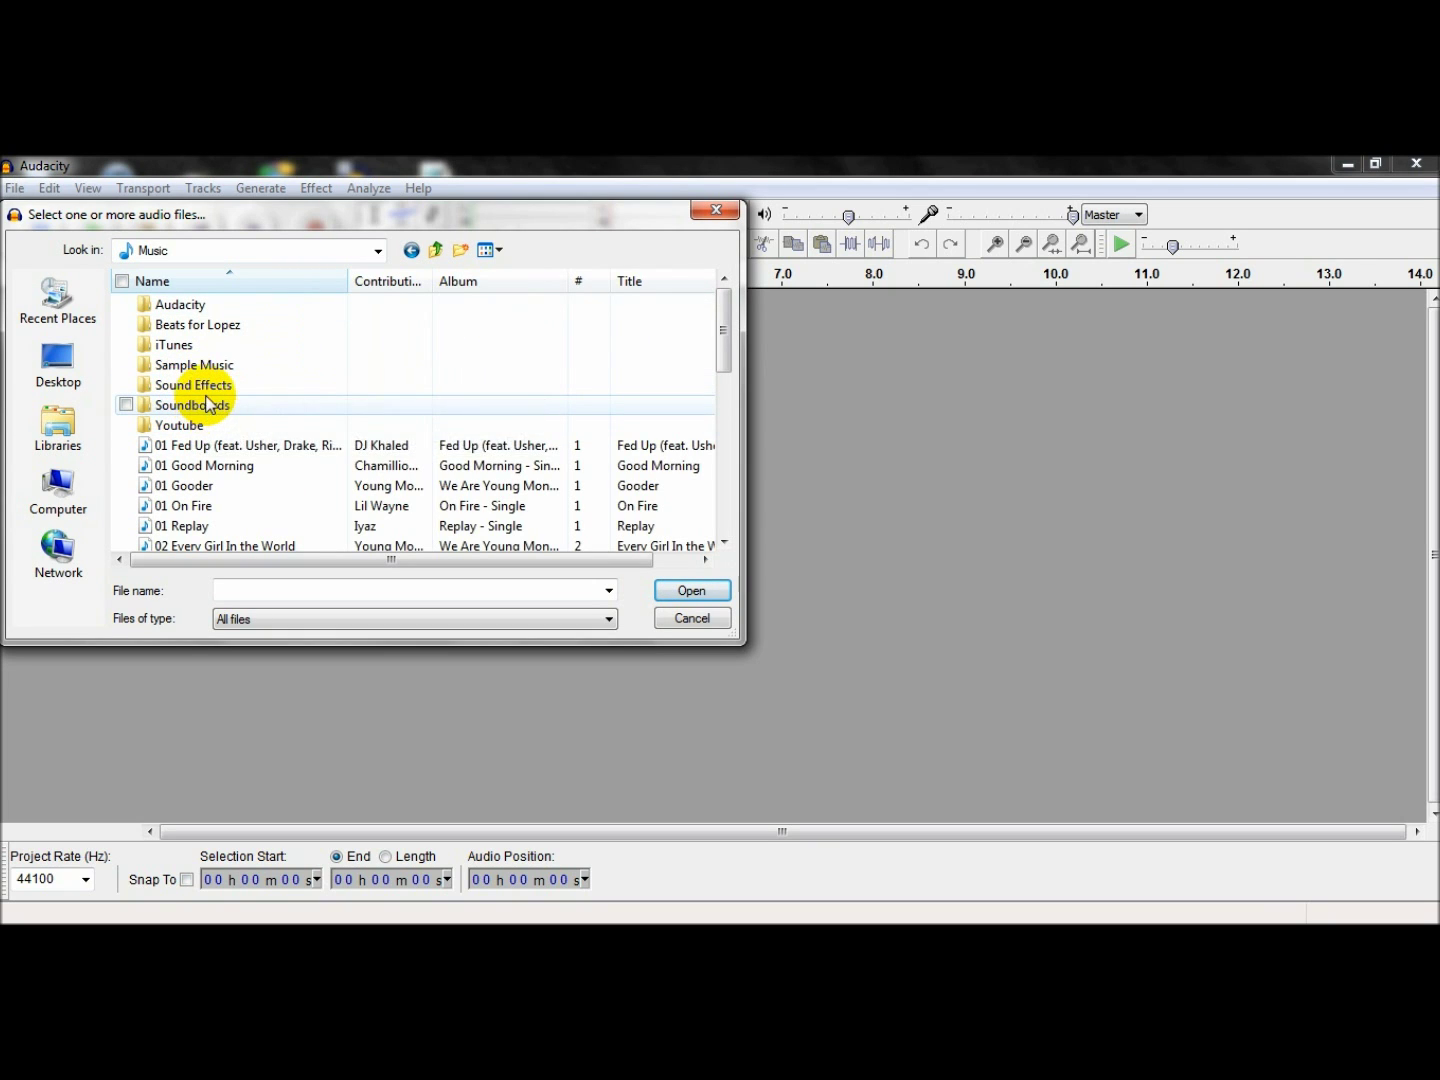
pyautogui.doubleClick(210, 405)
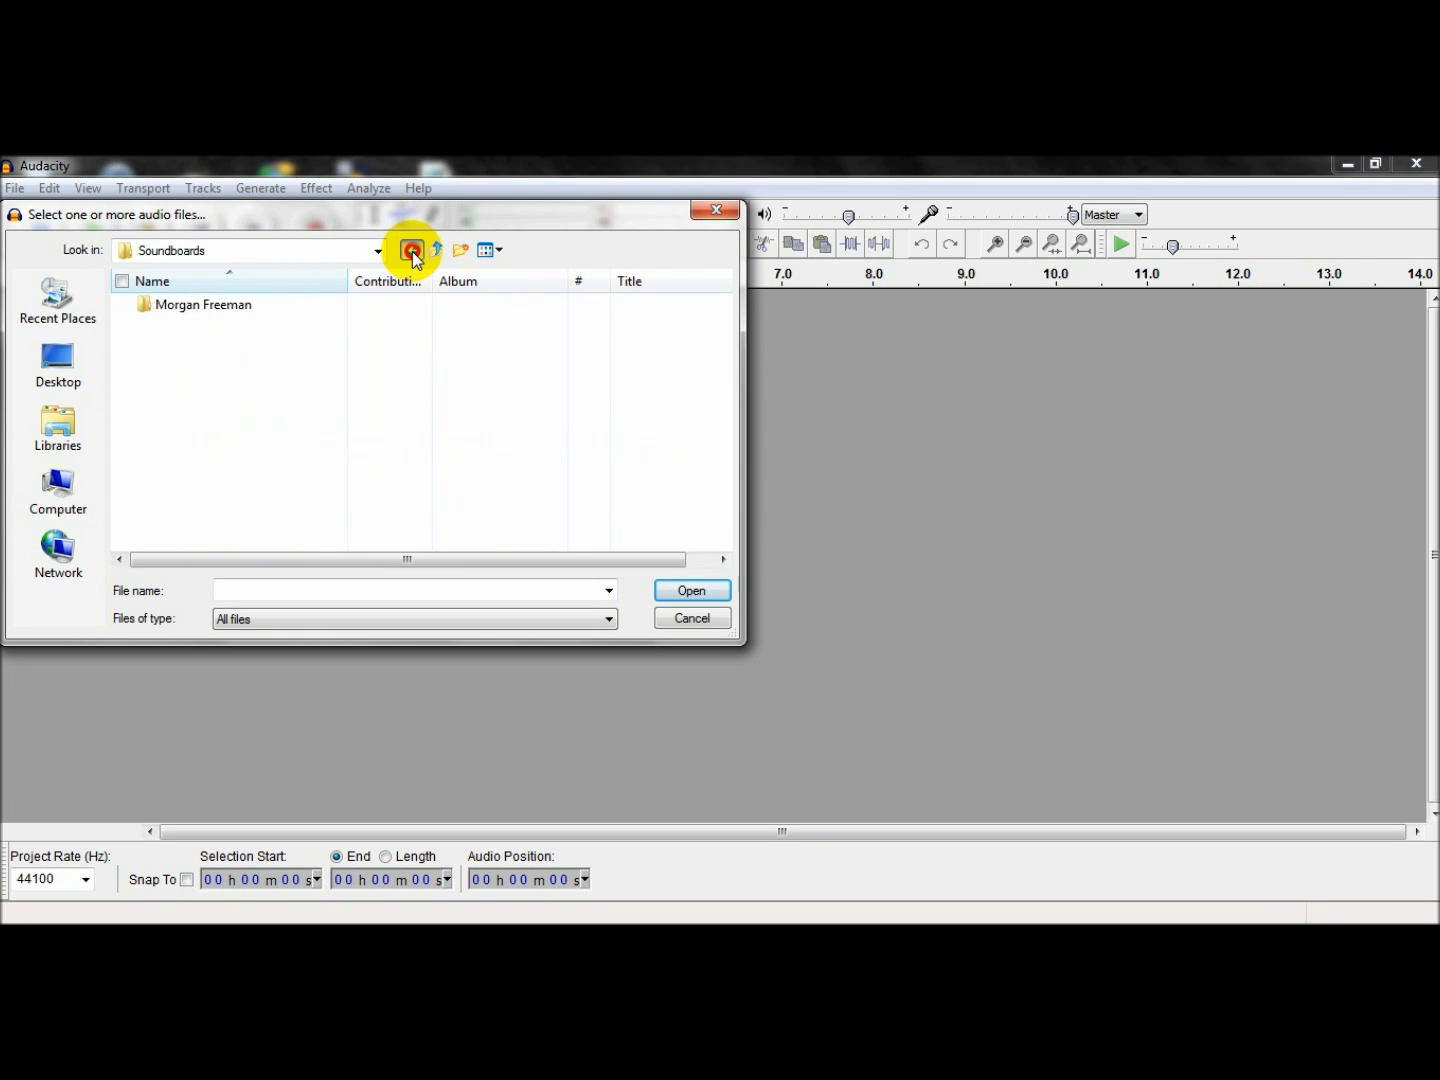
pyautogui.click(411, 249)
pyautogui.click(185, 388)
pyautogui.doubleClick(184, 390)
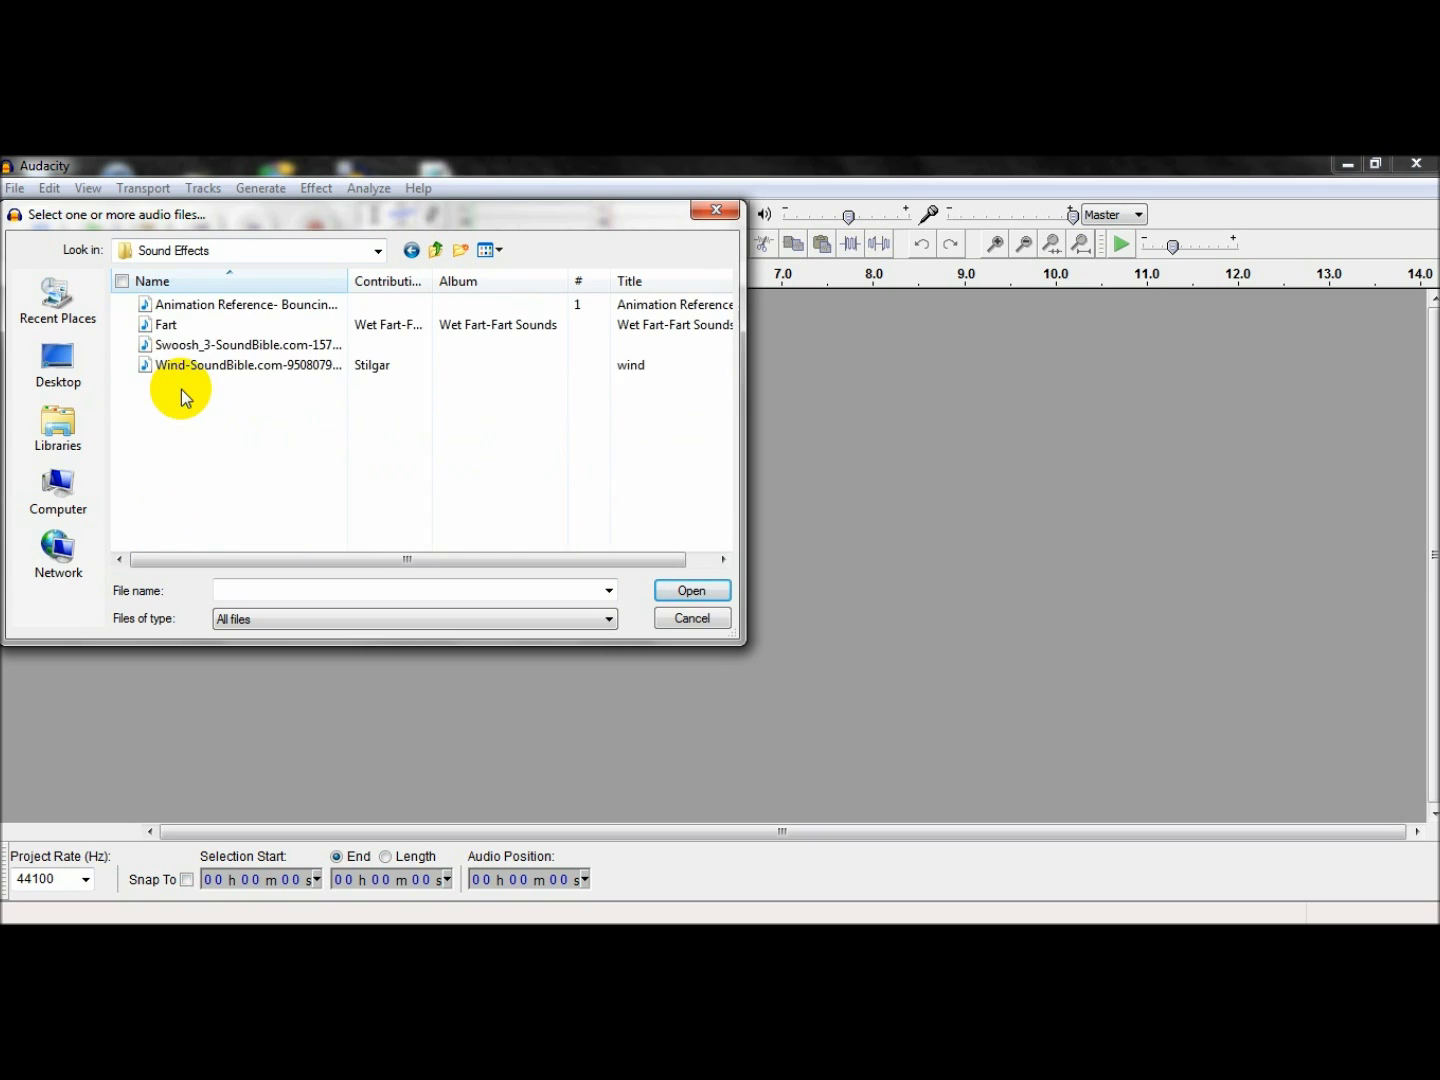
pyautogui.click(186, 352)
pyautogui.click(697, 590)
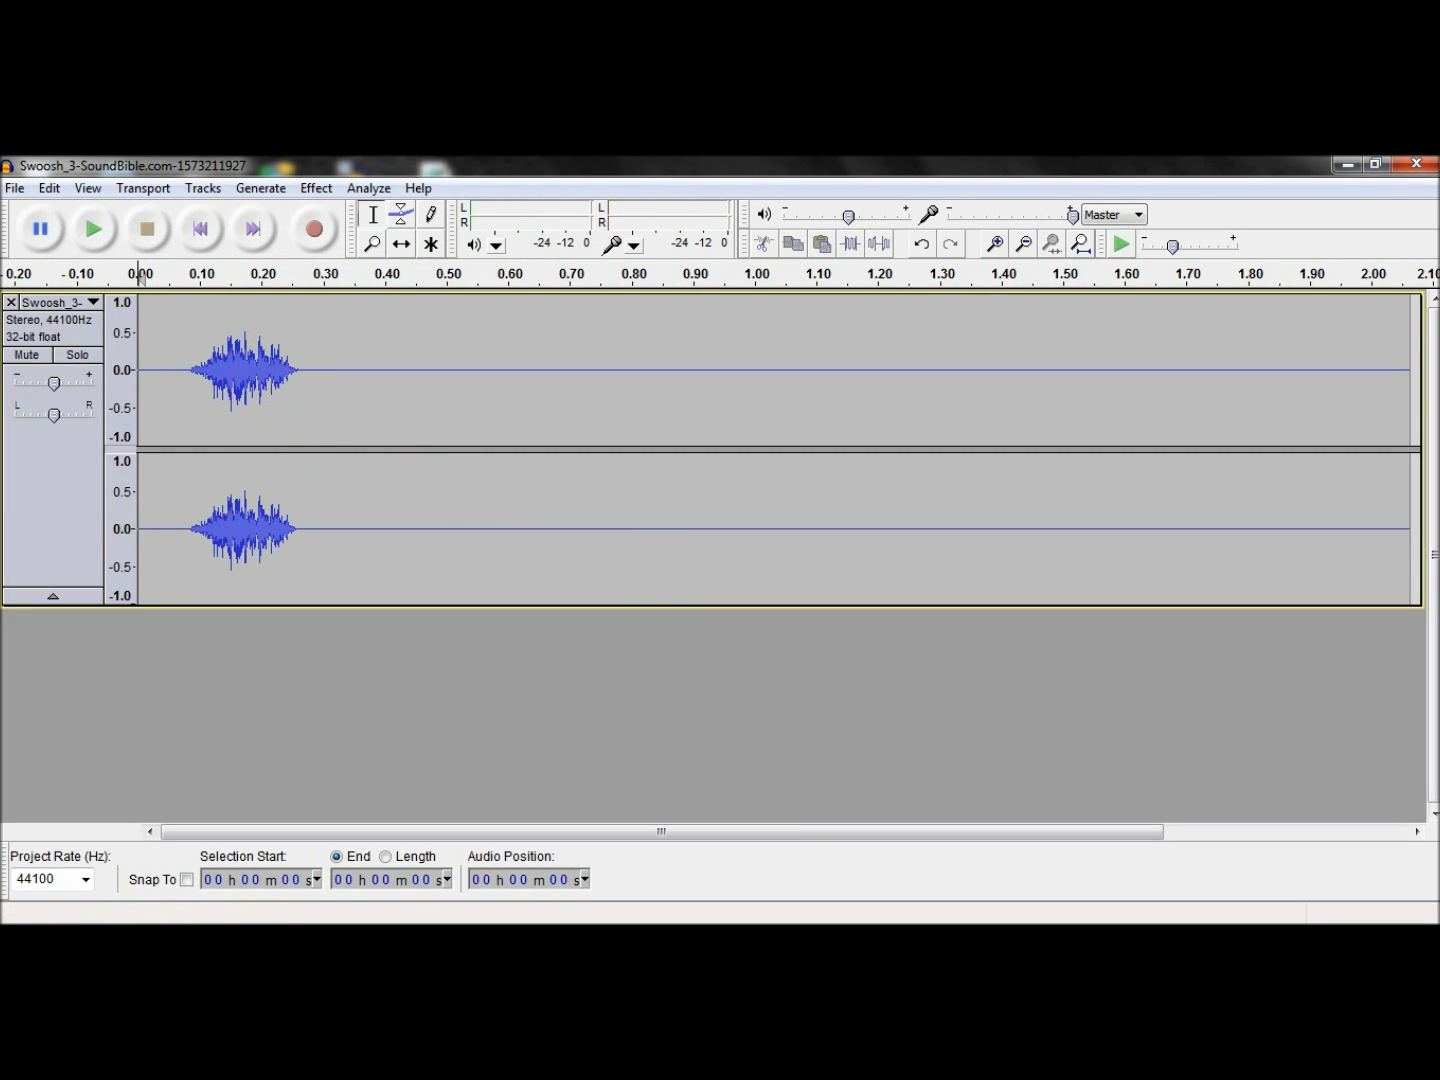
# - Play the imported swoosh from just before its waveform, at about 0.07 s, and stop playback
pyautogui.click(184, 371)
pyautogui.click(94, 229)
pyautogui.click(105, 228)
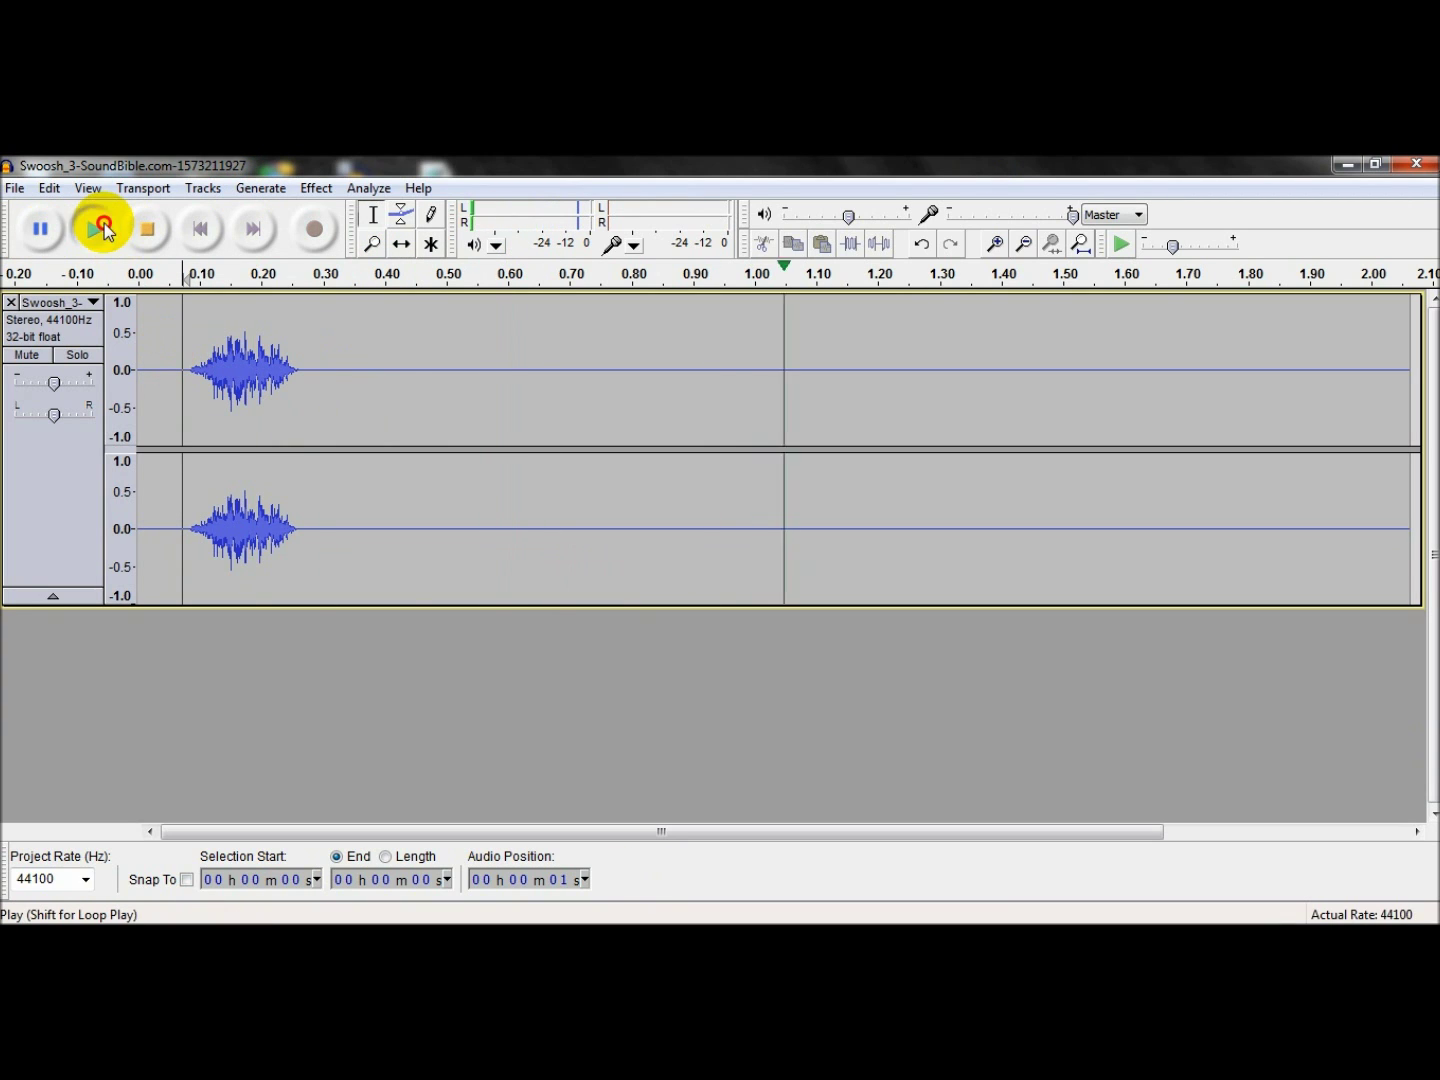
pyautogui.click(104, 228)
pyautogui.click(105, 228)
pyautogui.click(142, 228)
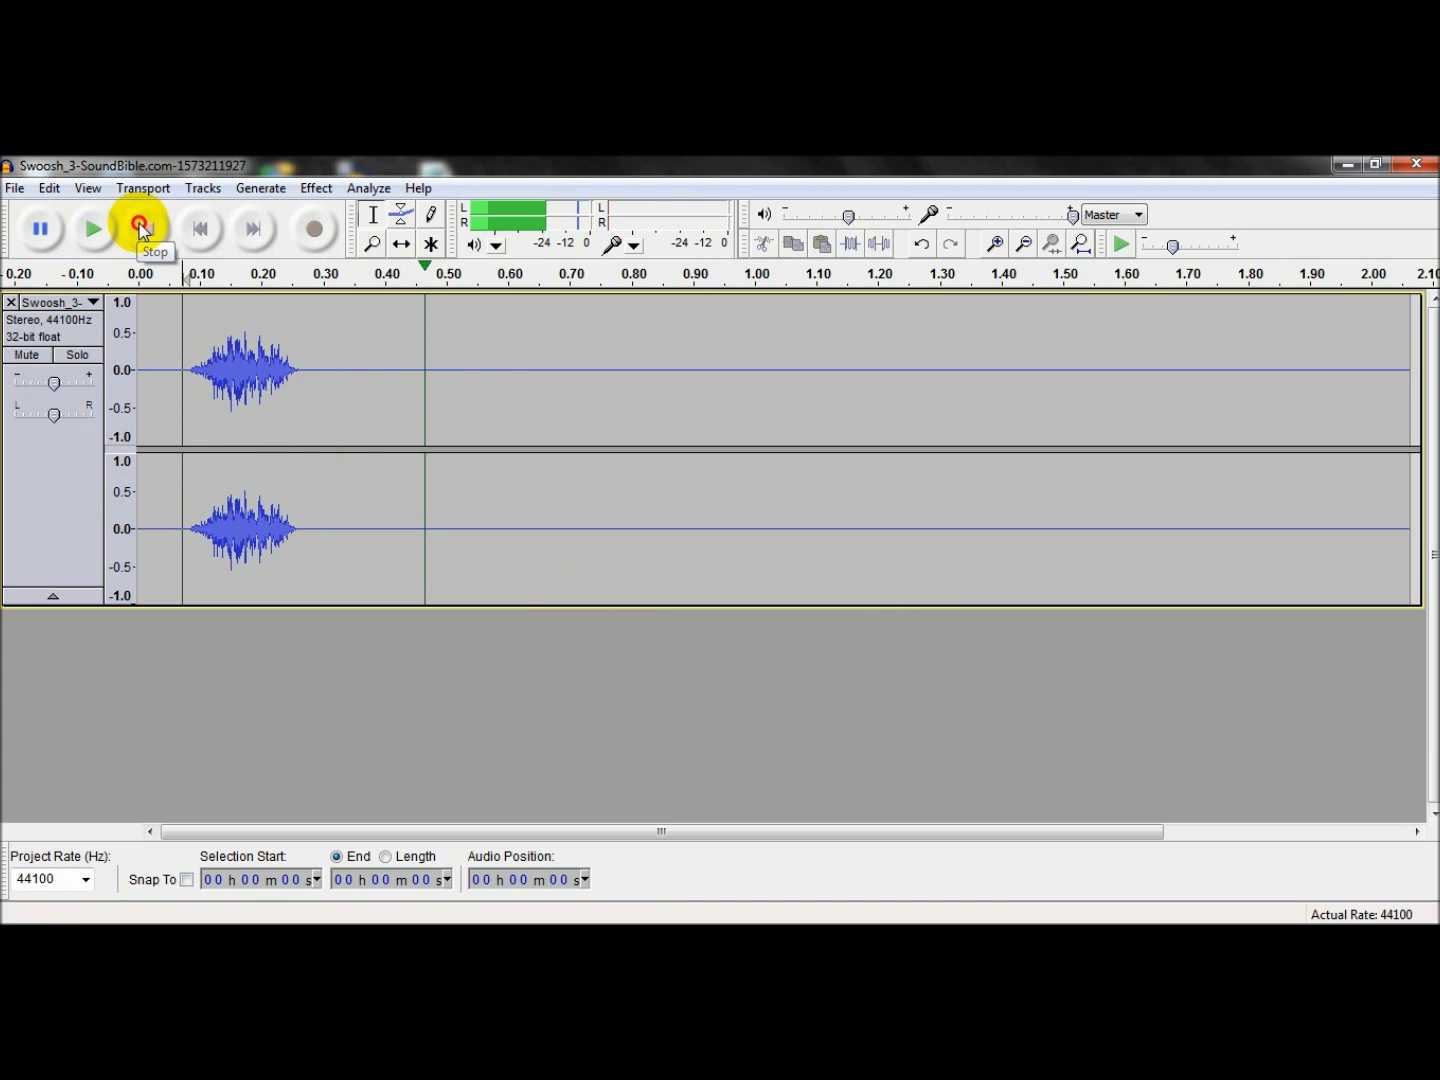
# - Select the swoosh waveform from about 0.08 to 0.26 s and shorten it with a faster Change Tempo effect
pyautogui.moveTo(302, 370); pyautogui.dragTo(190, 366)
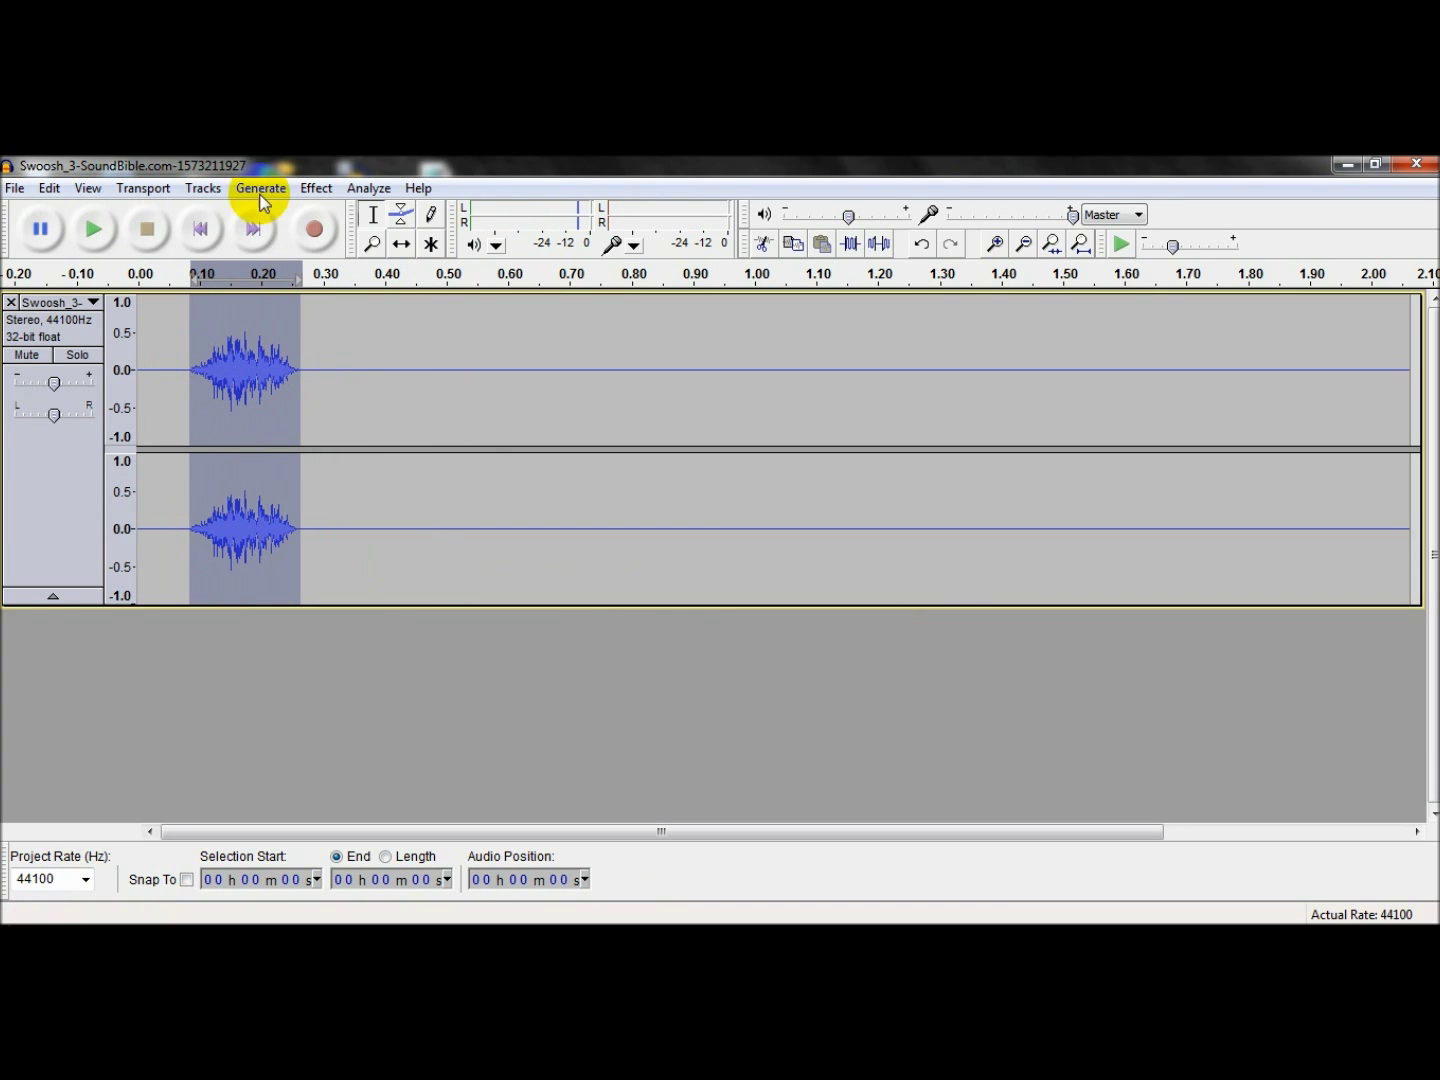
pyautogui.click(315, 188)
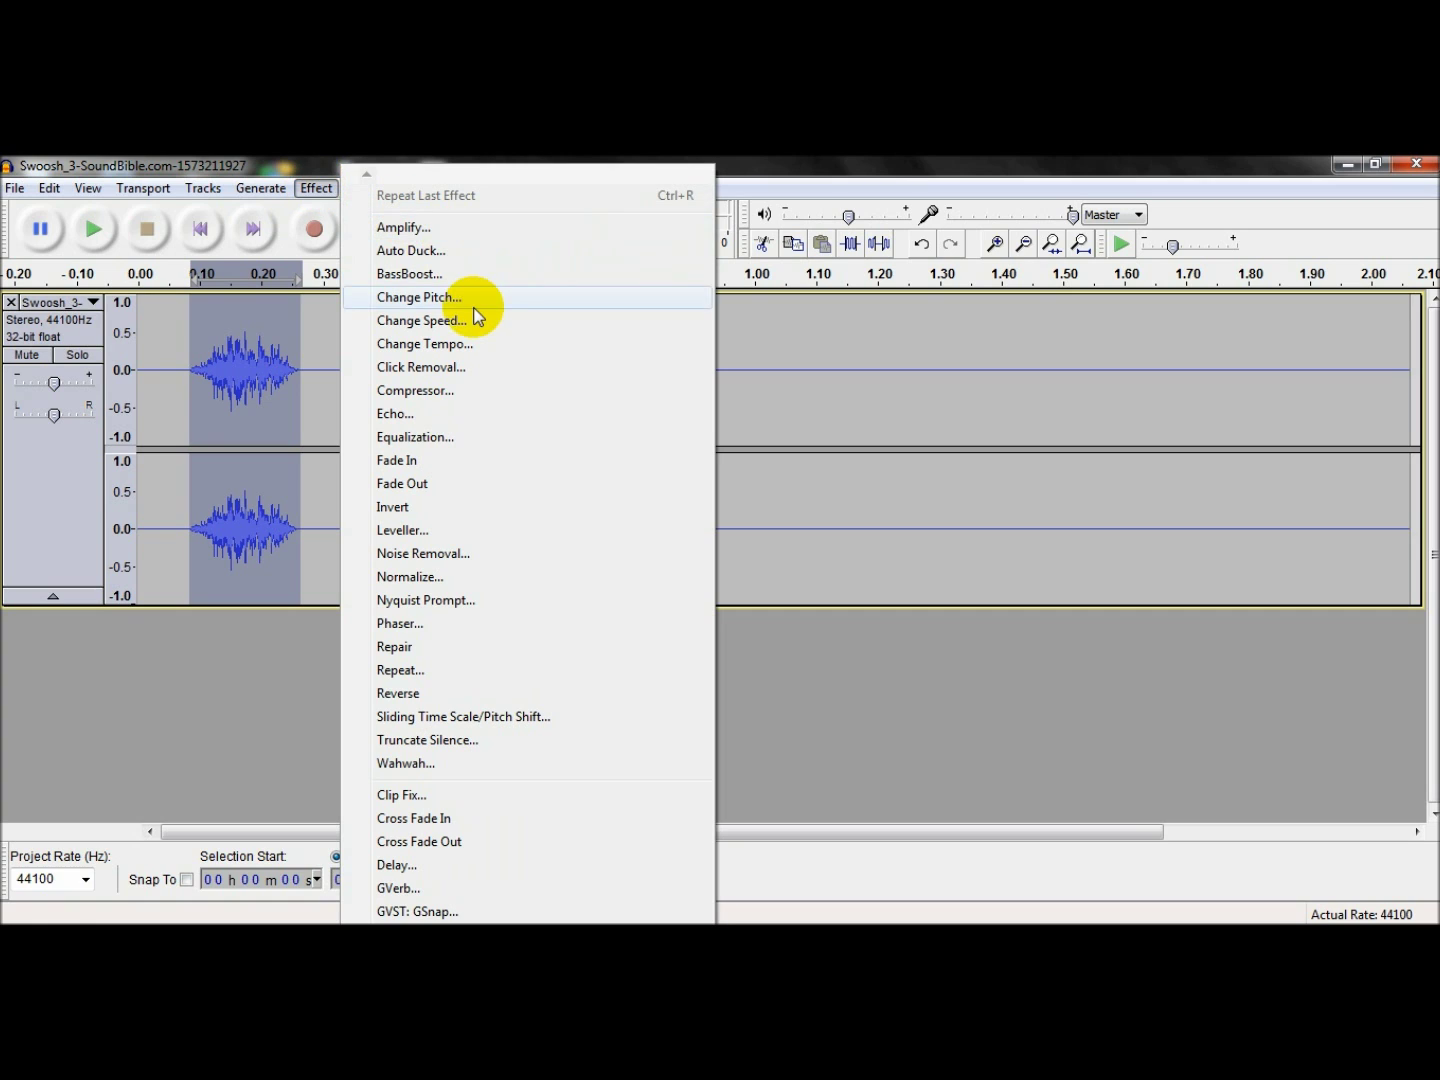
pyautogui.click(476, 345)
pyautogui.moveTo(719, 550); pyautogui.dragTo(753, 568)
pyautogui.click(740, 656)
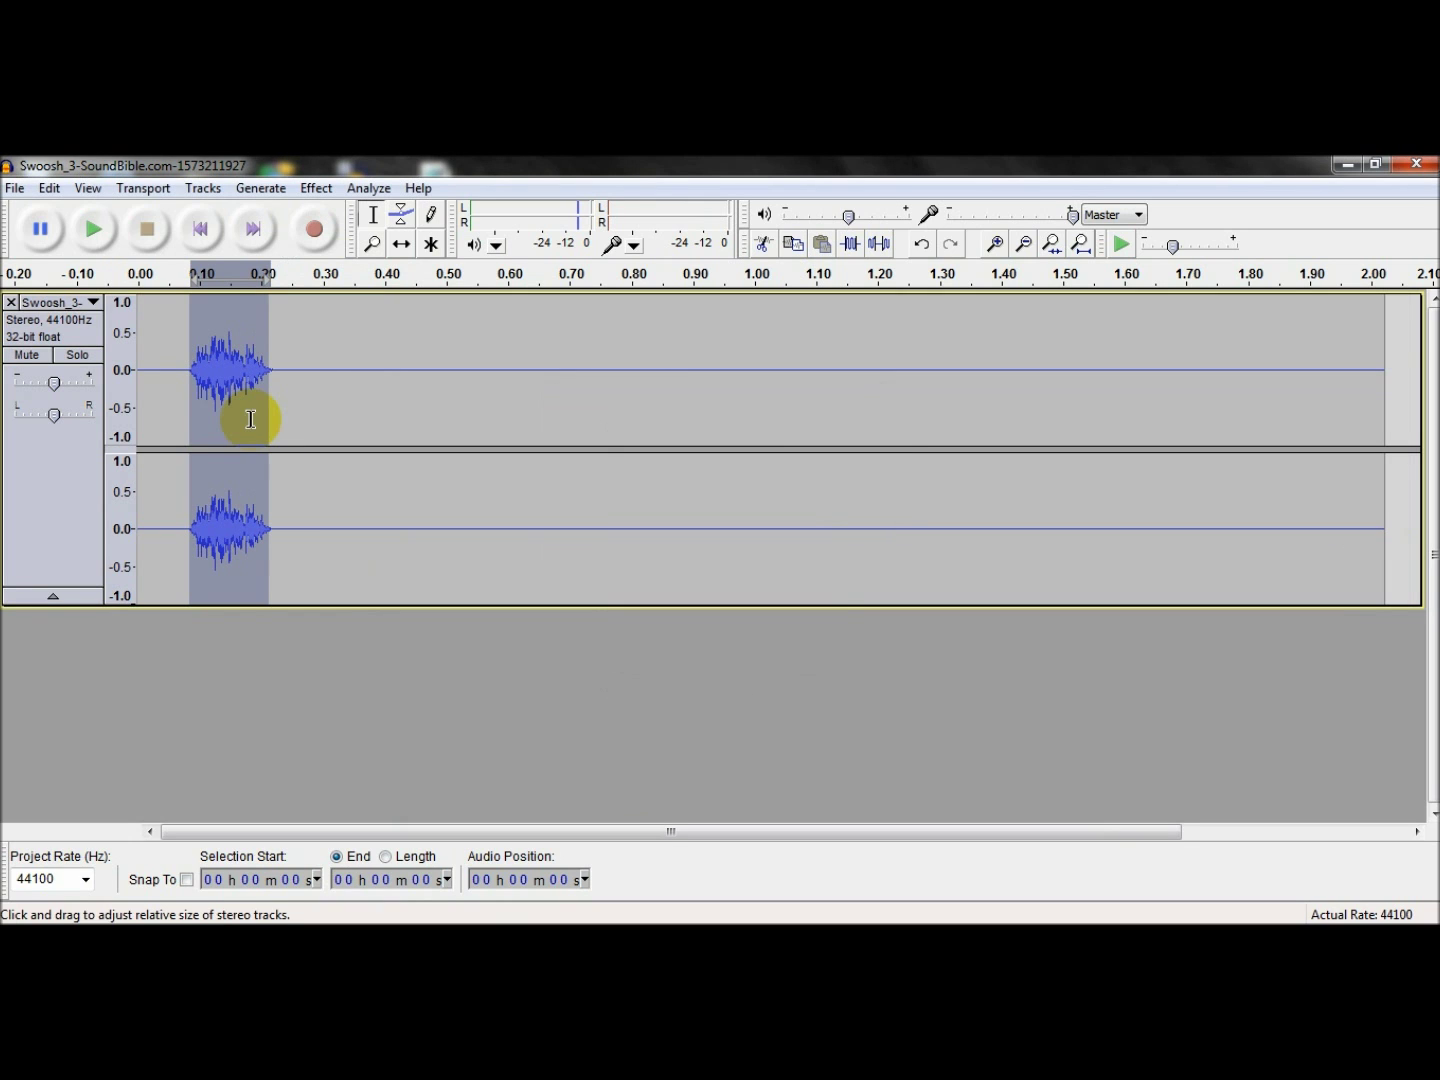
# - Play the shortened swoosh, first as selected and again from about 0.06 s
pyautogui.click(111, 241)
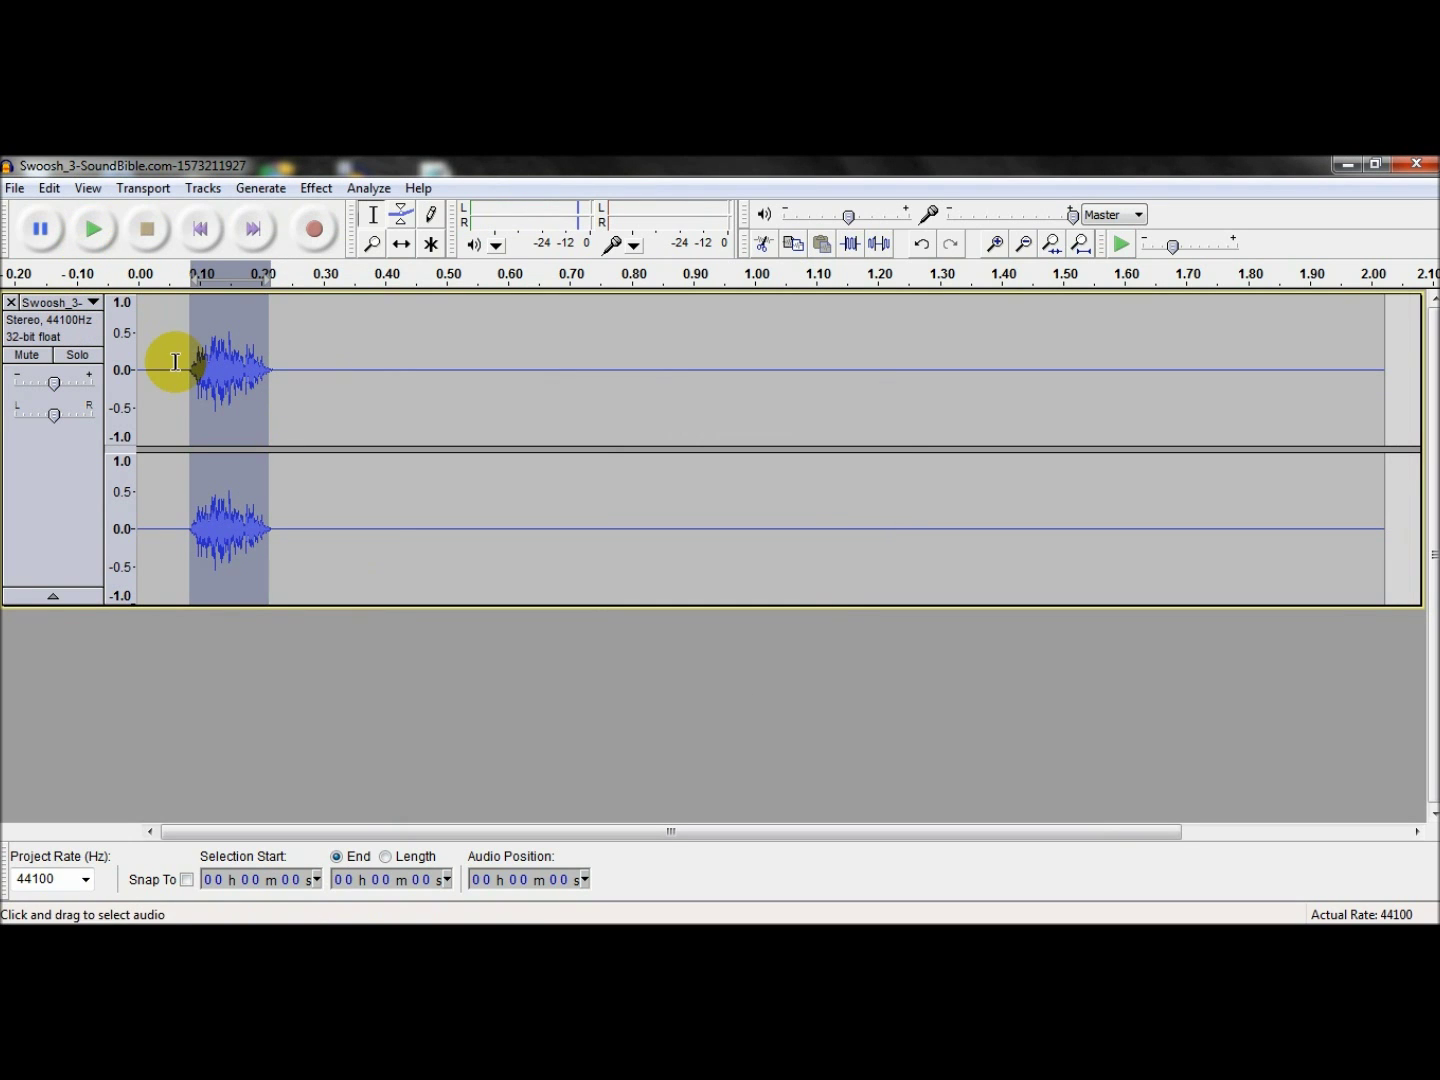
pyautogui.click(175, 363)
pyautogui.click(100, 238)
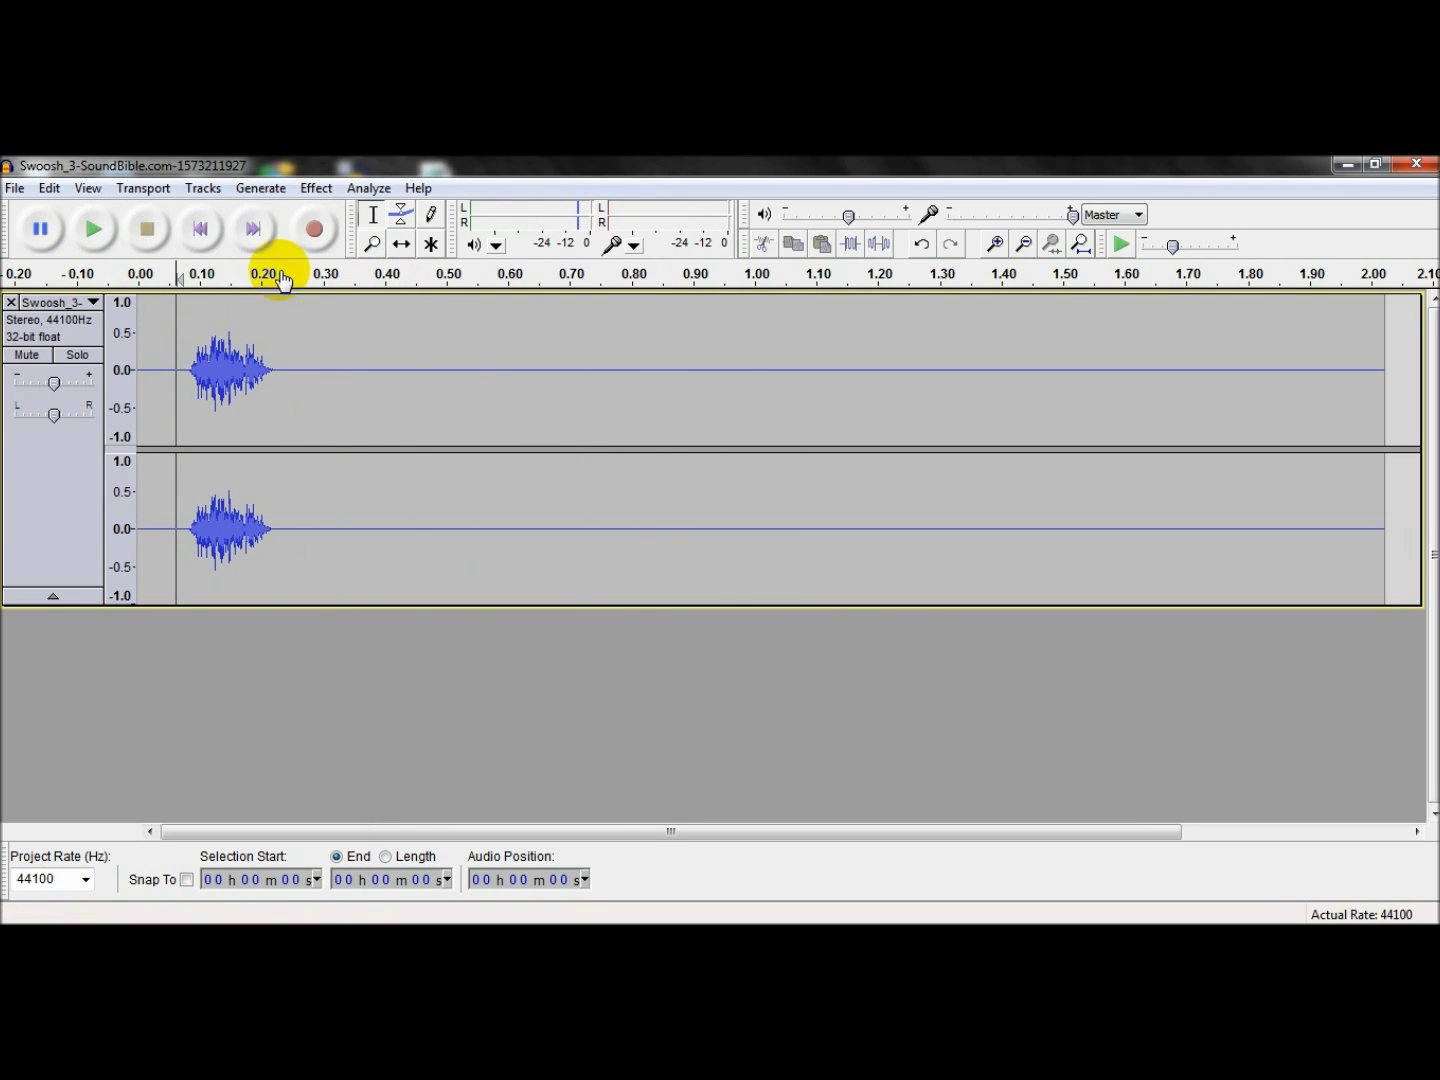
# - Shift the swoosh clip along the timeline so that it starts at about 0.43 s
pyautogui.click(401, 245)
pyautogui.moveTo(225, 365); pyautogui.dragTo(491, 336)
pyautogui.click(374, 213)
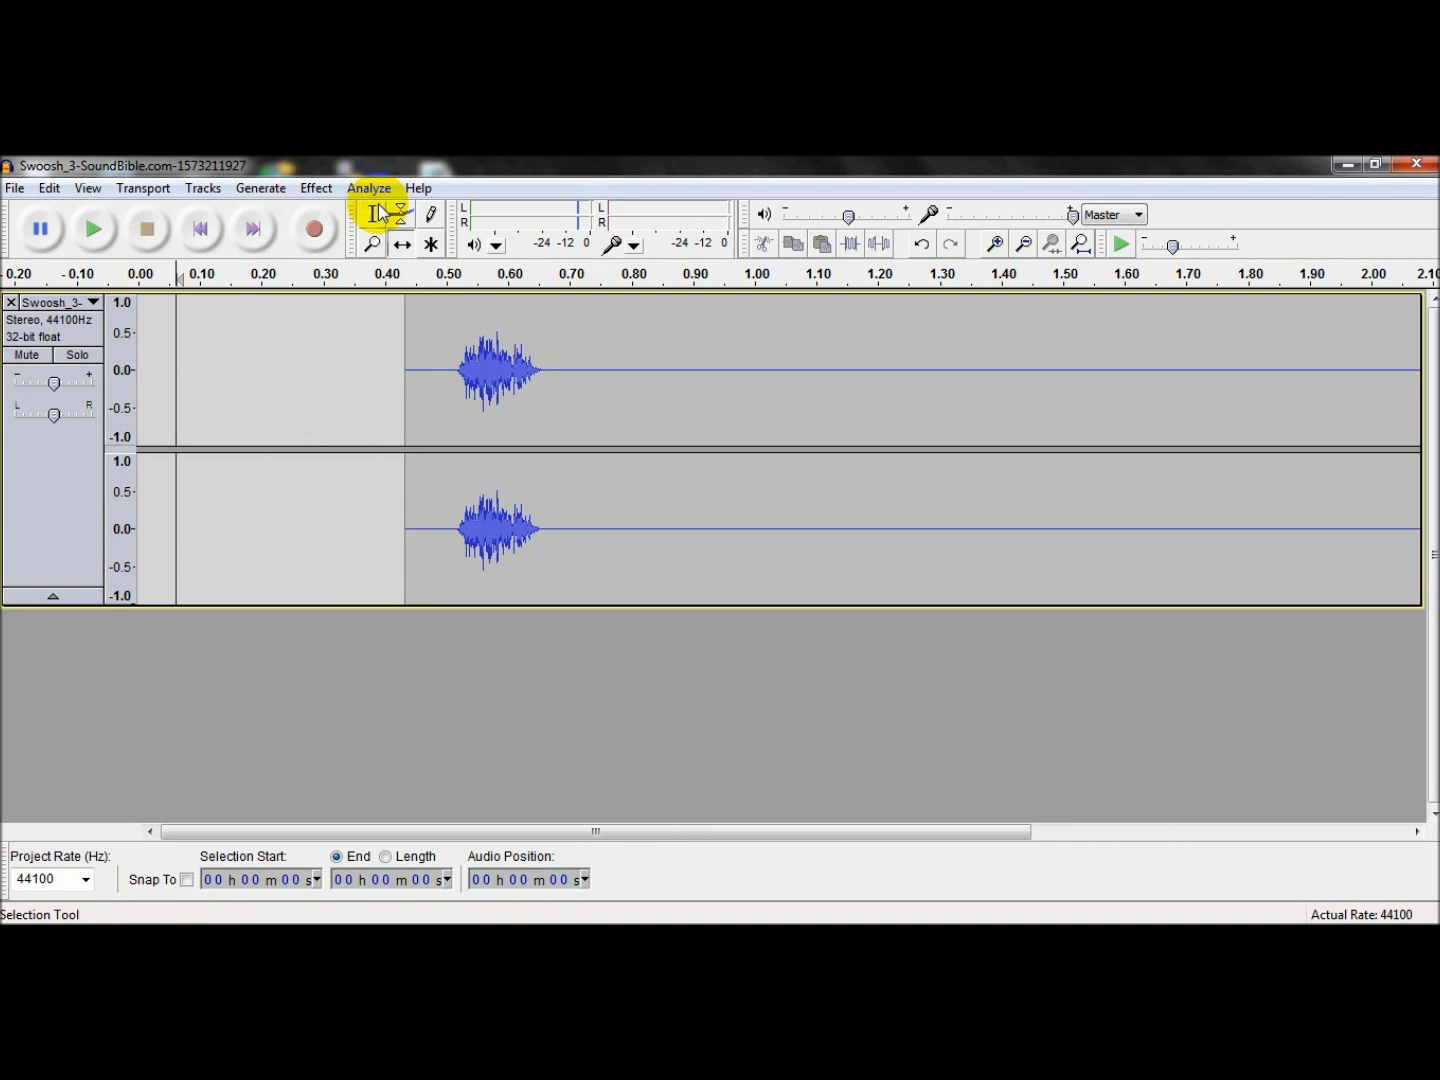
# - Delete the silent parts of the clip before and after the swoosh waveform
pyautogui.moveTo(457, 368); pyautogui.dragTo(405, 373)
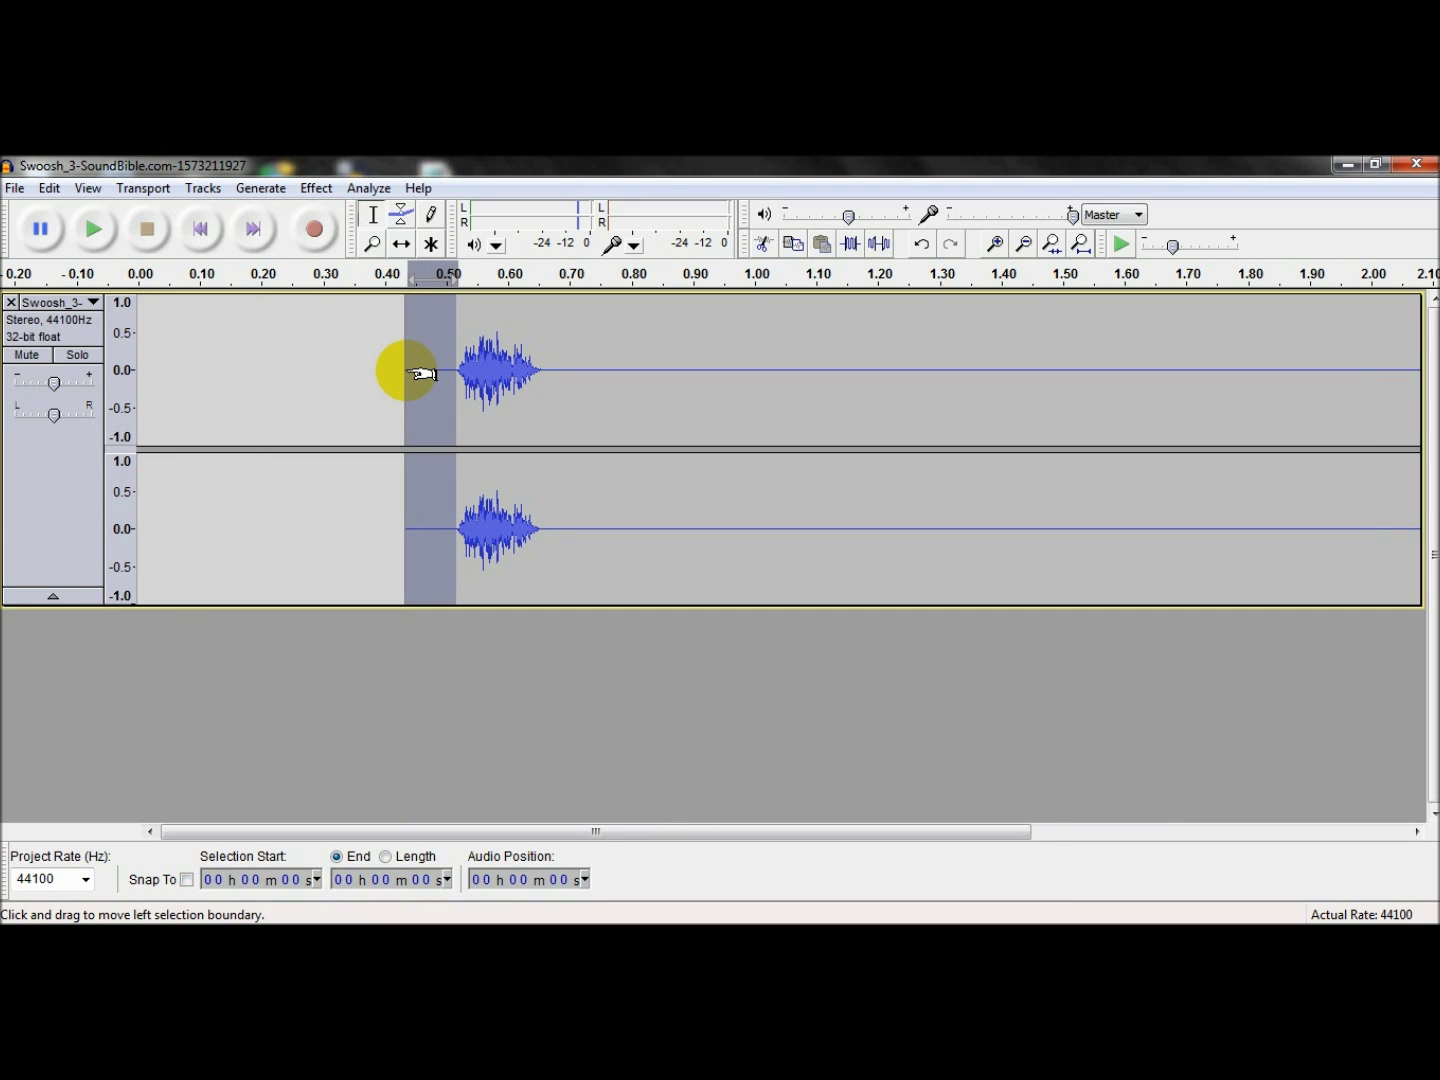
pyautogui.press('Delete')
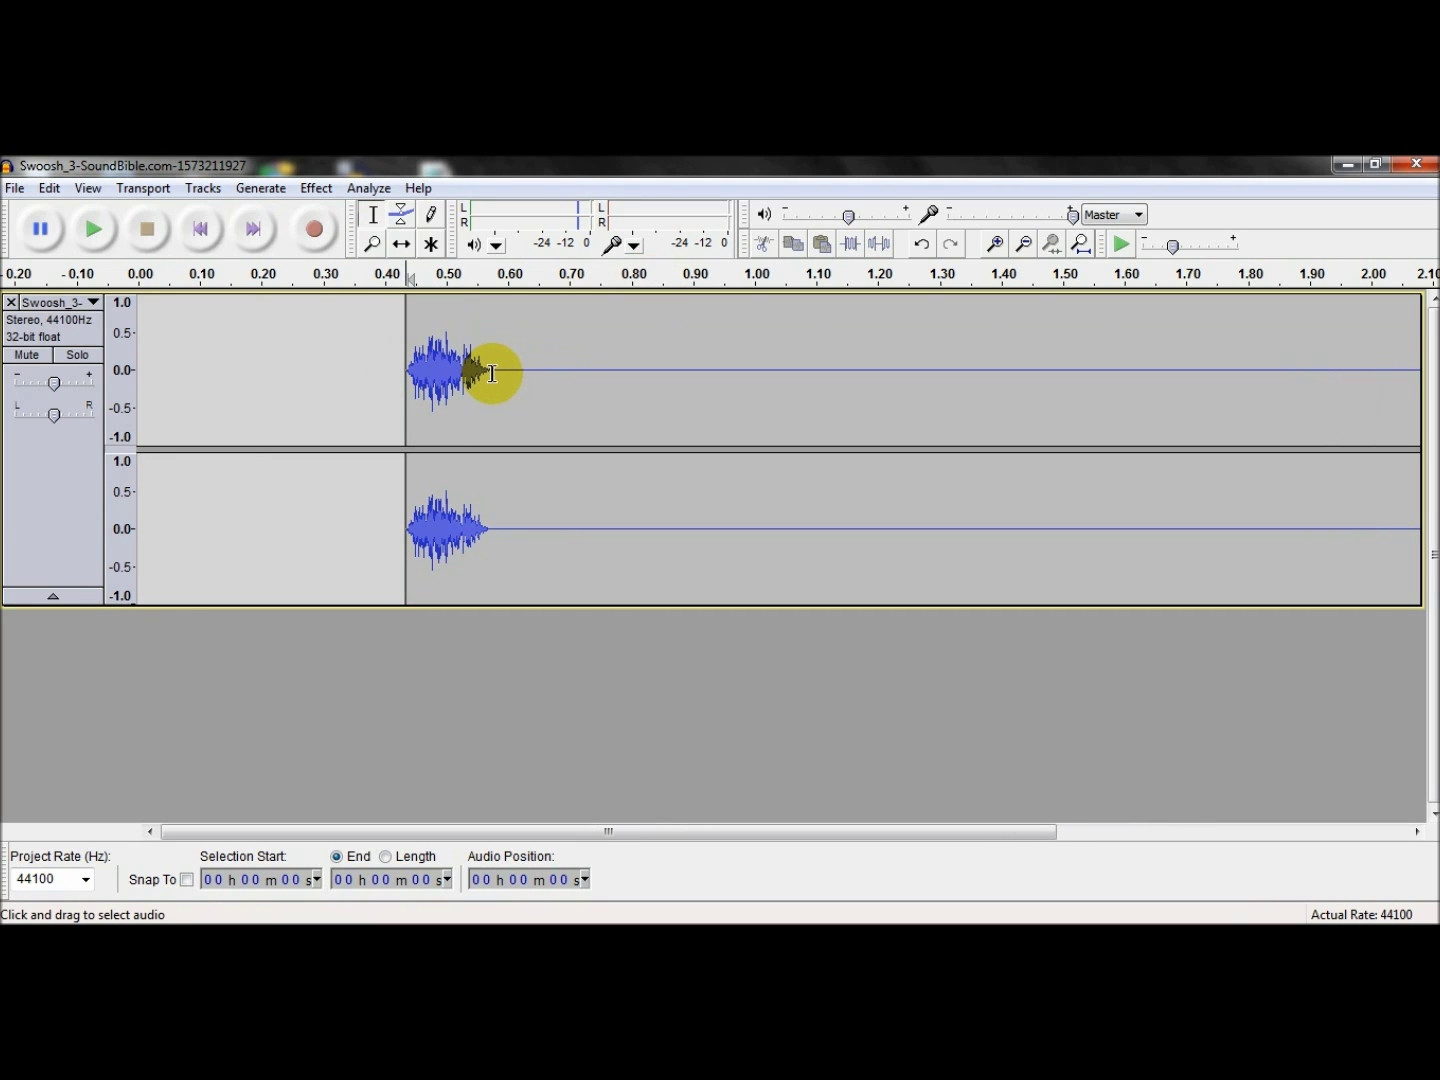
pyautogui.moveTo(492, 368); pyautogui.dragTo(1302, 365)
pyautogui.press('Delete')
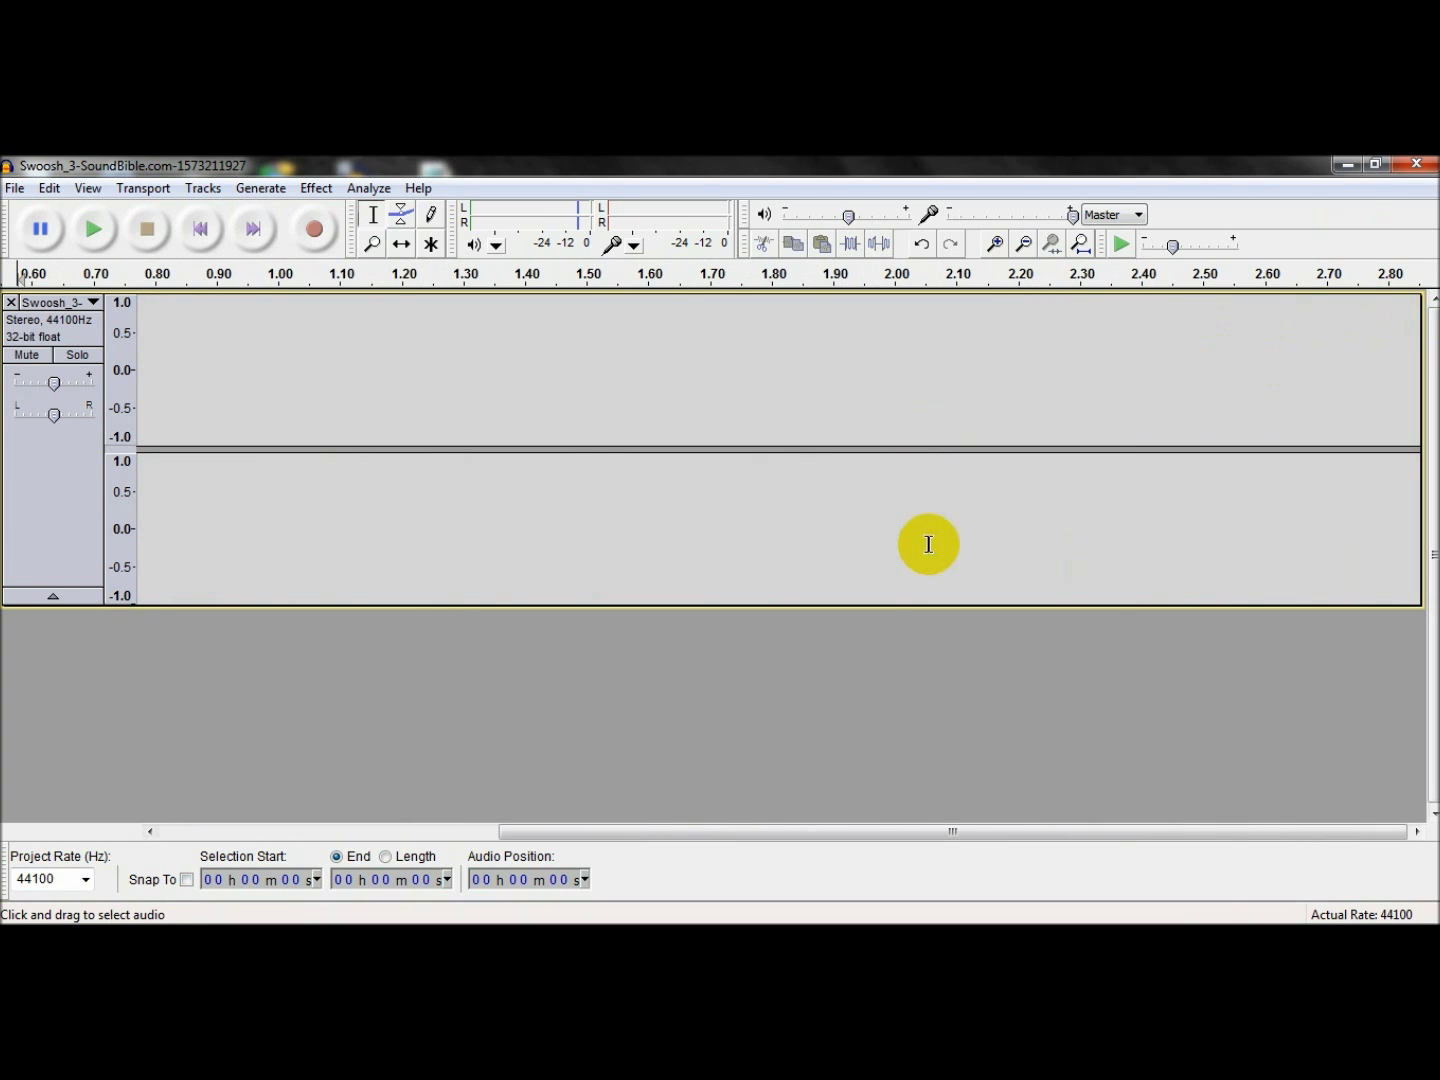
pyautogui.moveTo(766, 834); pyautogui.dragTo(427, 832)
pyautogui.click(524, 375)
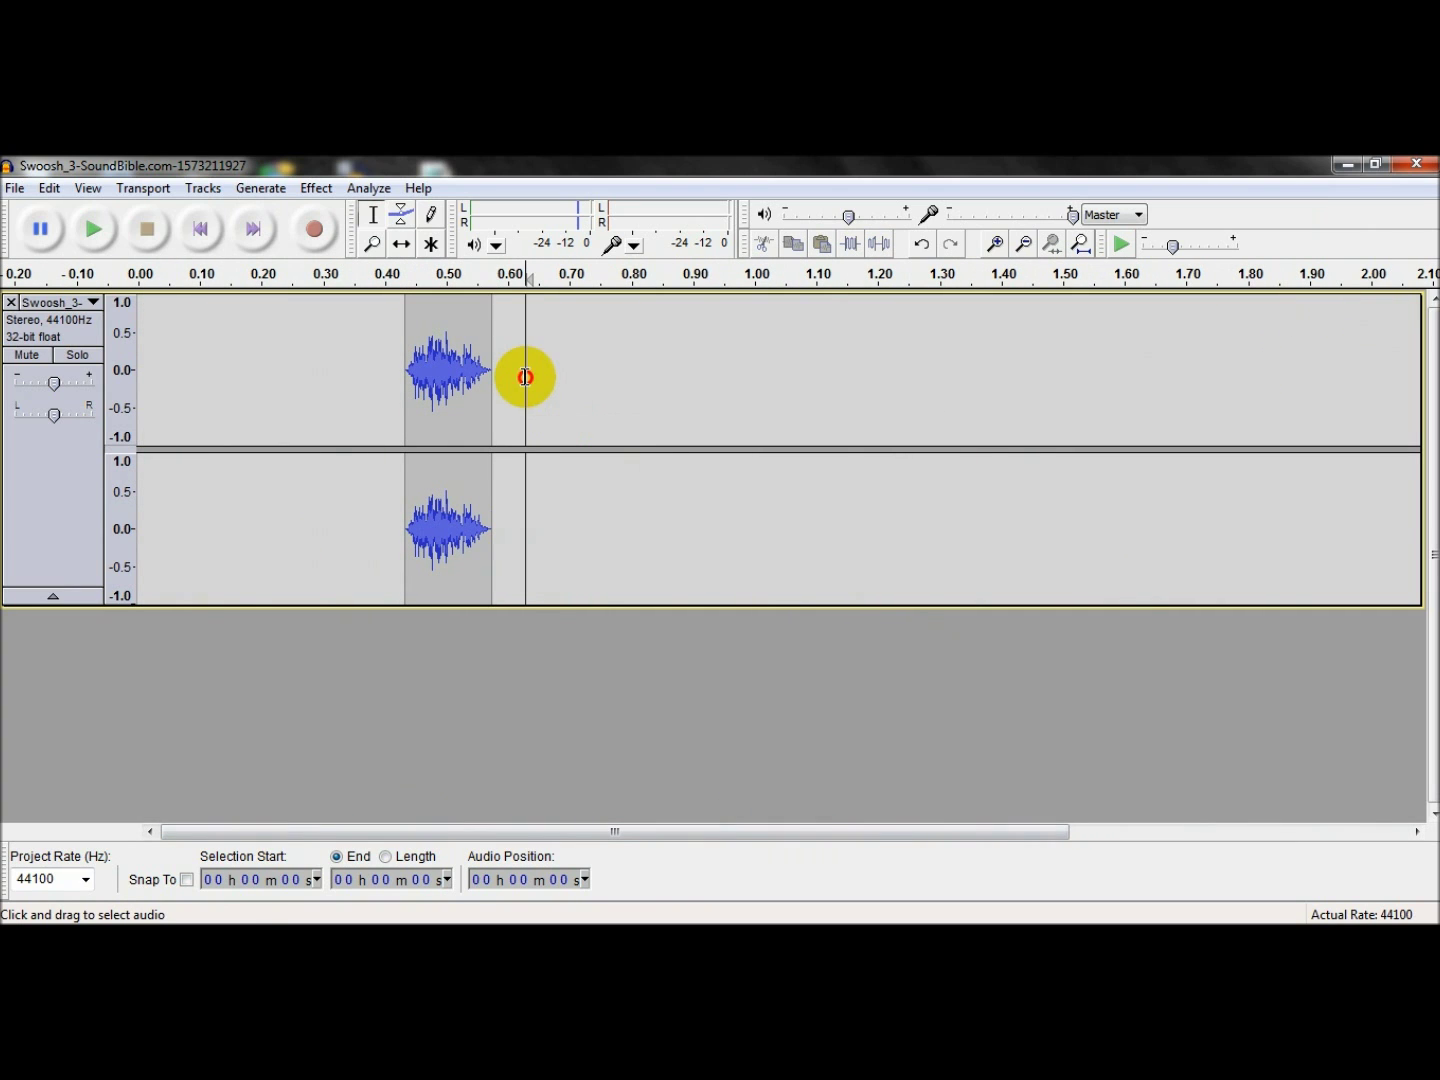
# - Shift the trimmed swoosh clip so that it starts at about 0.50 s
pyautogui.click(400, 244)
pyautogui.moveTo(450, 379); pyautogui.dragTo(493, 377)
pyautogui.click(373, 213)
# - Duplicate the swoosh clip on the track and shift the copy so that it starts at about 1.00 s
pyautogui.doubleClick(456, 354)
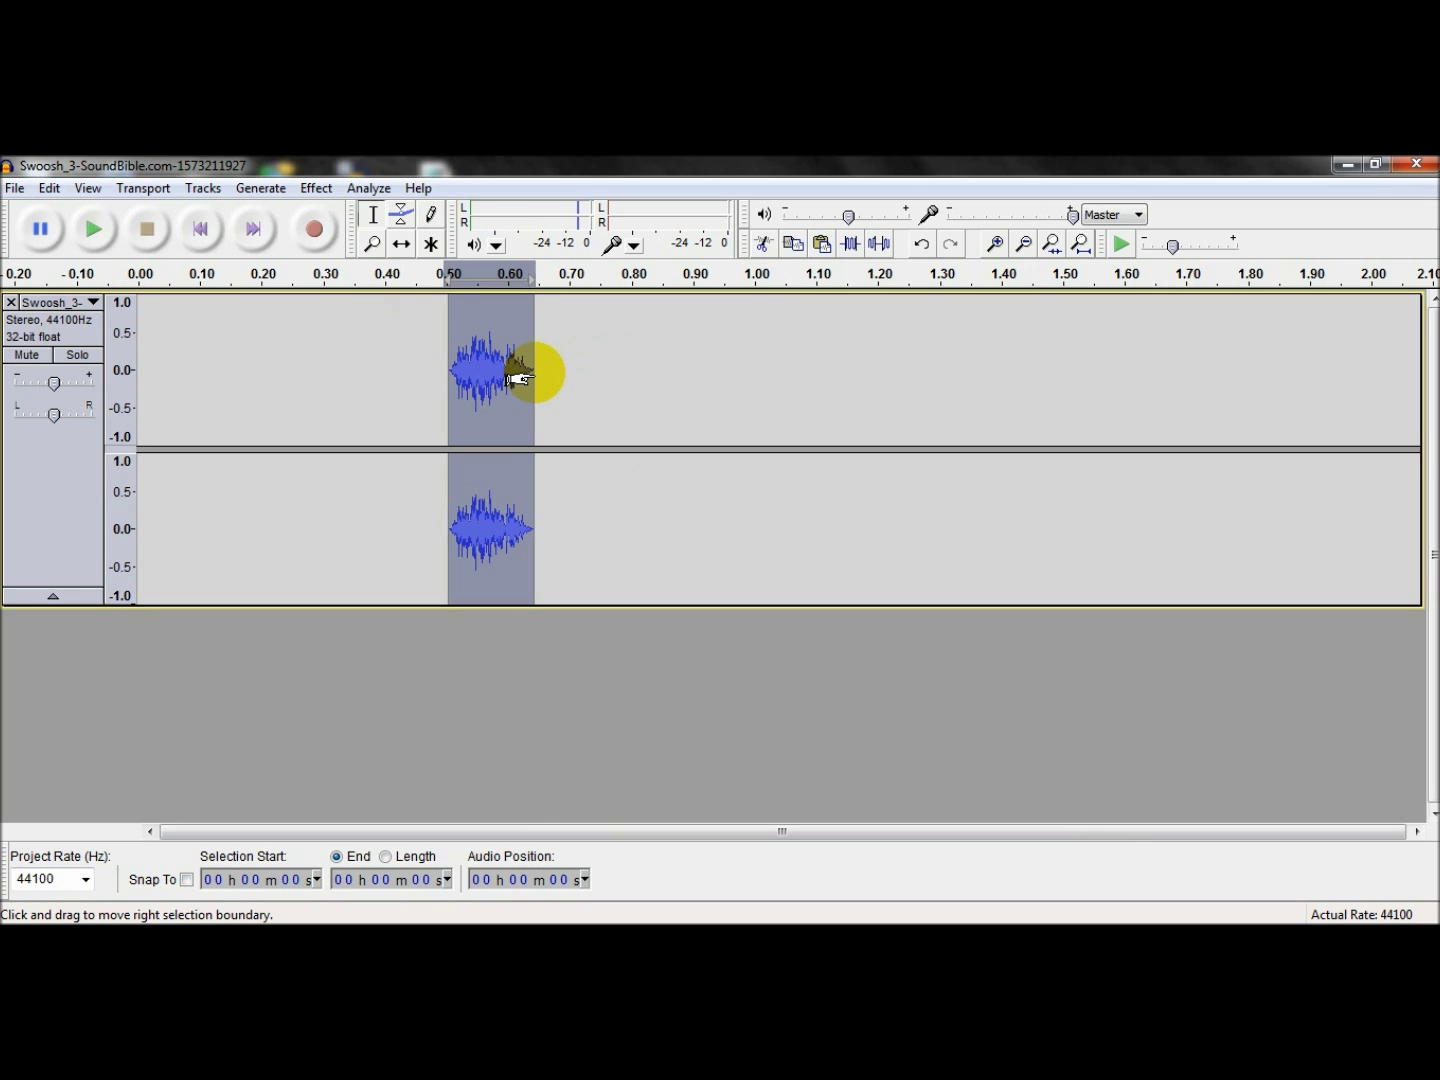
pyautogui.click(542, 378)
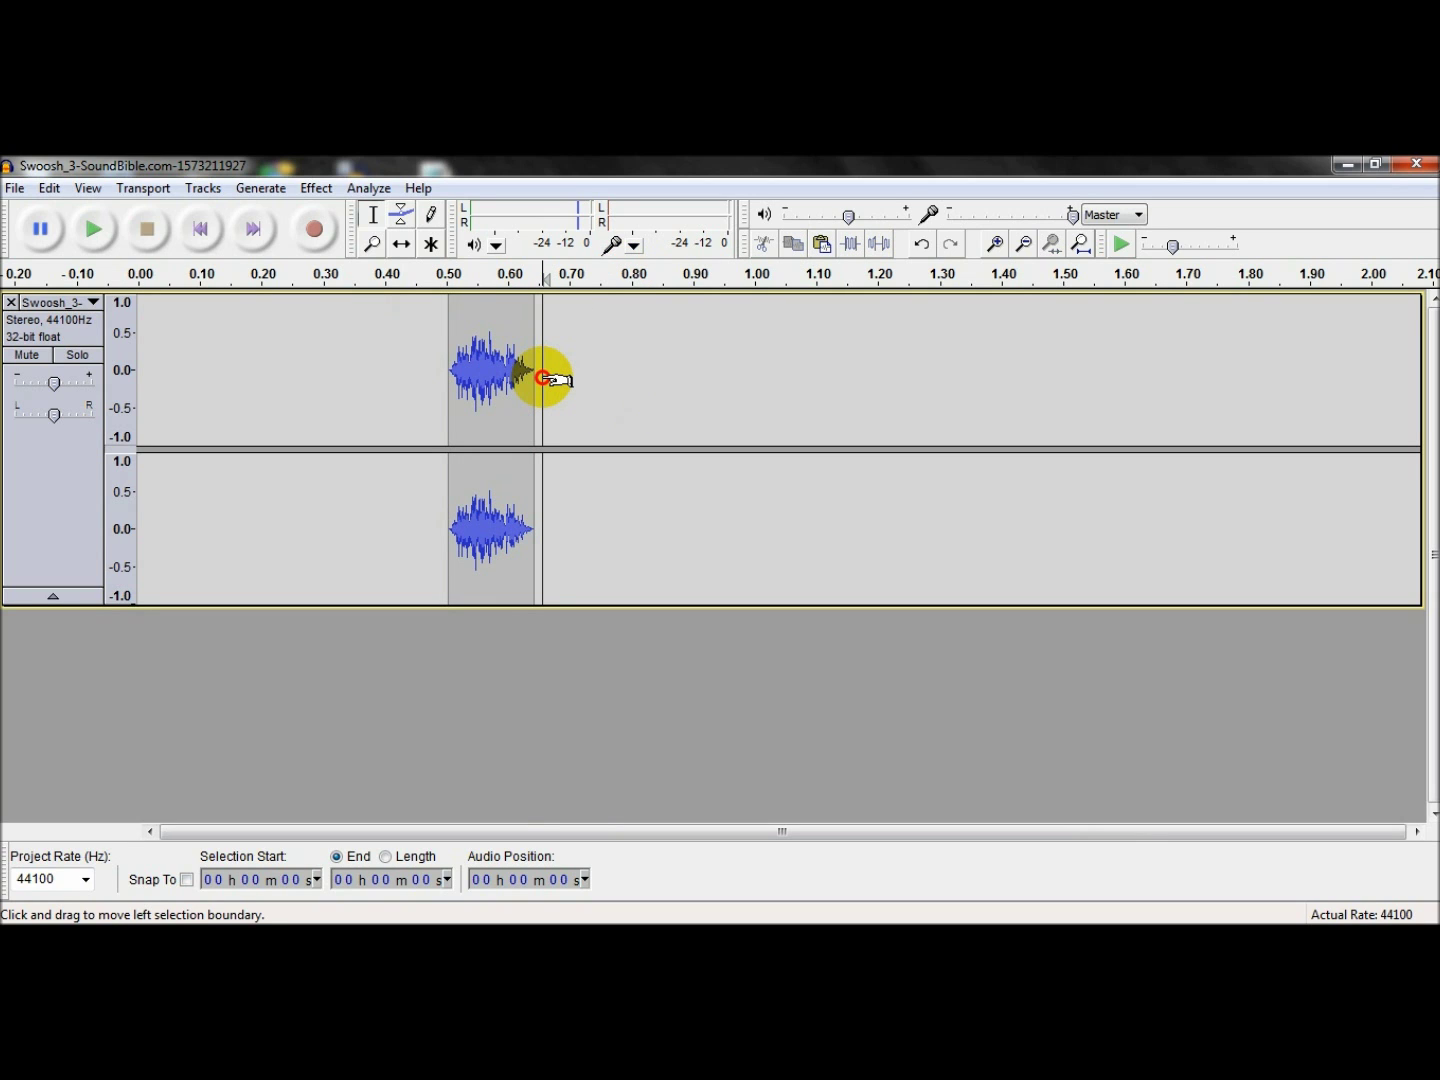
pyautogui.hotkey('ctrl', 'v')
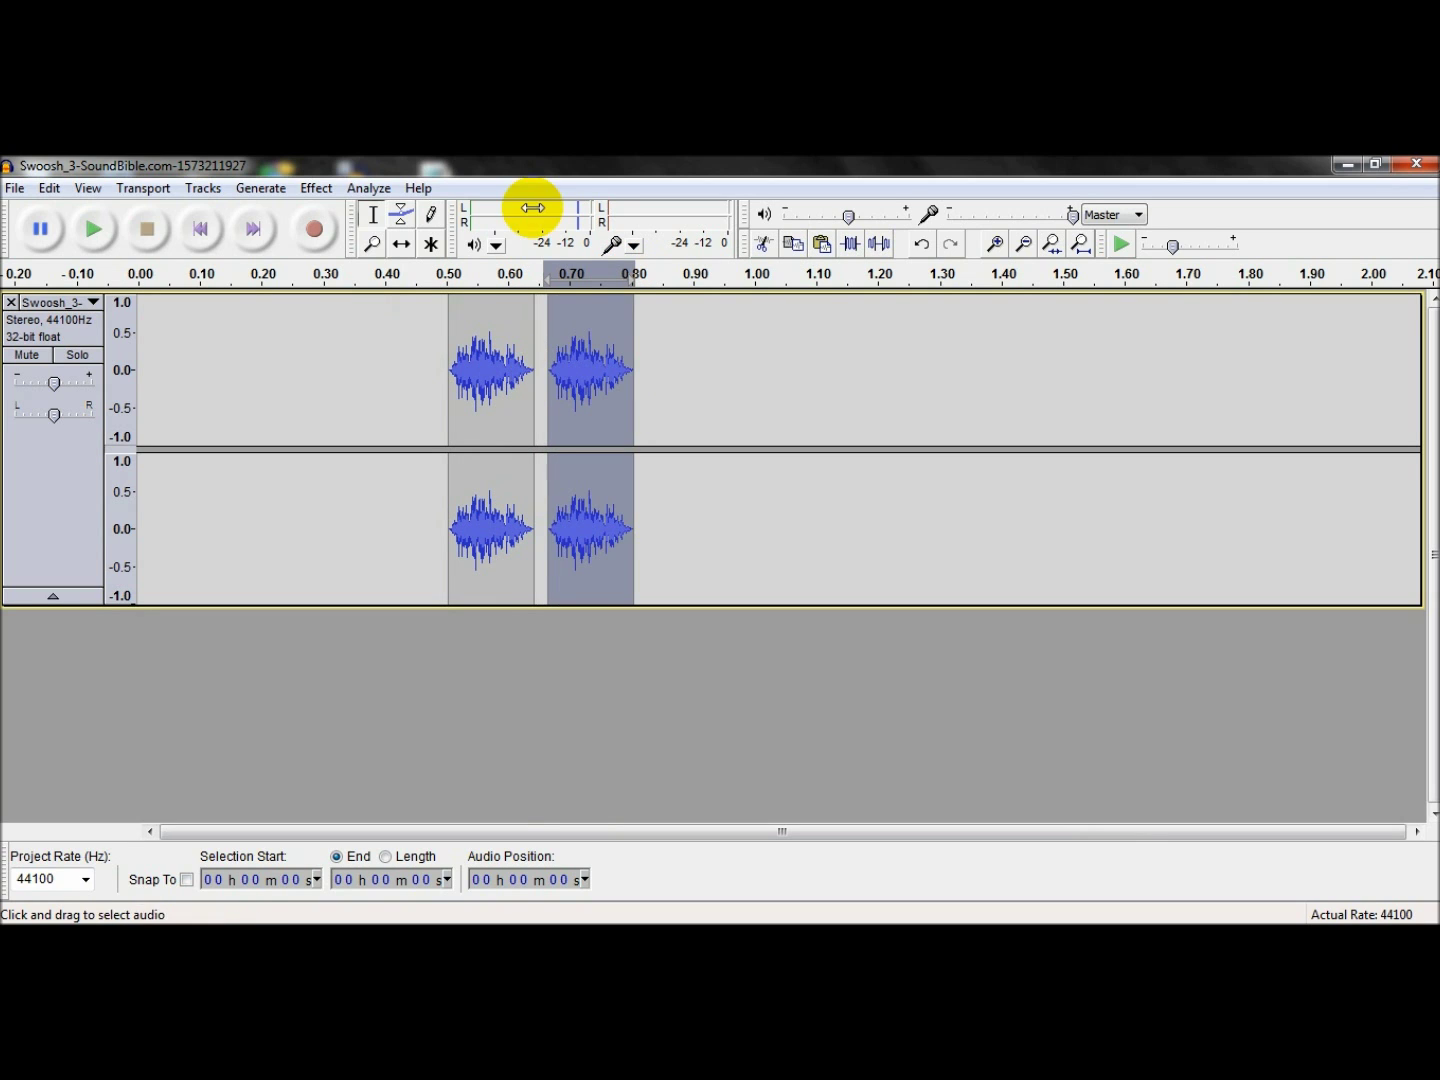
pyautogui.click(401, 244)
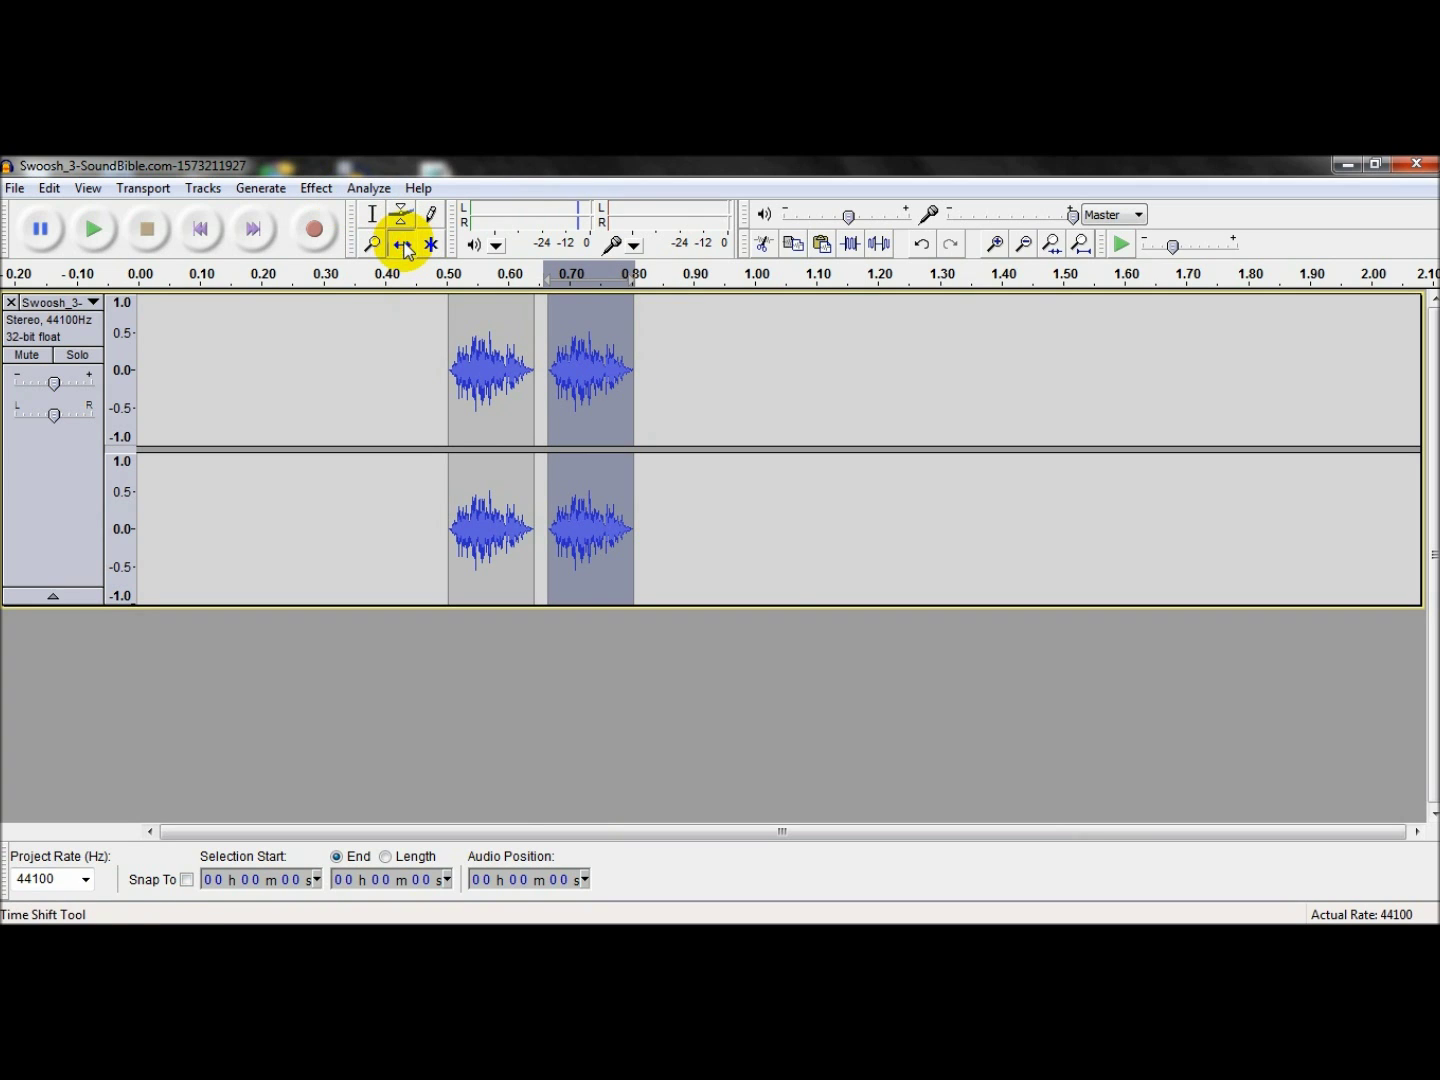
pyautogui.moveTo(588, 363); pyautogui.dragTo(799, 393)
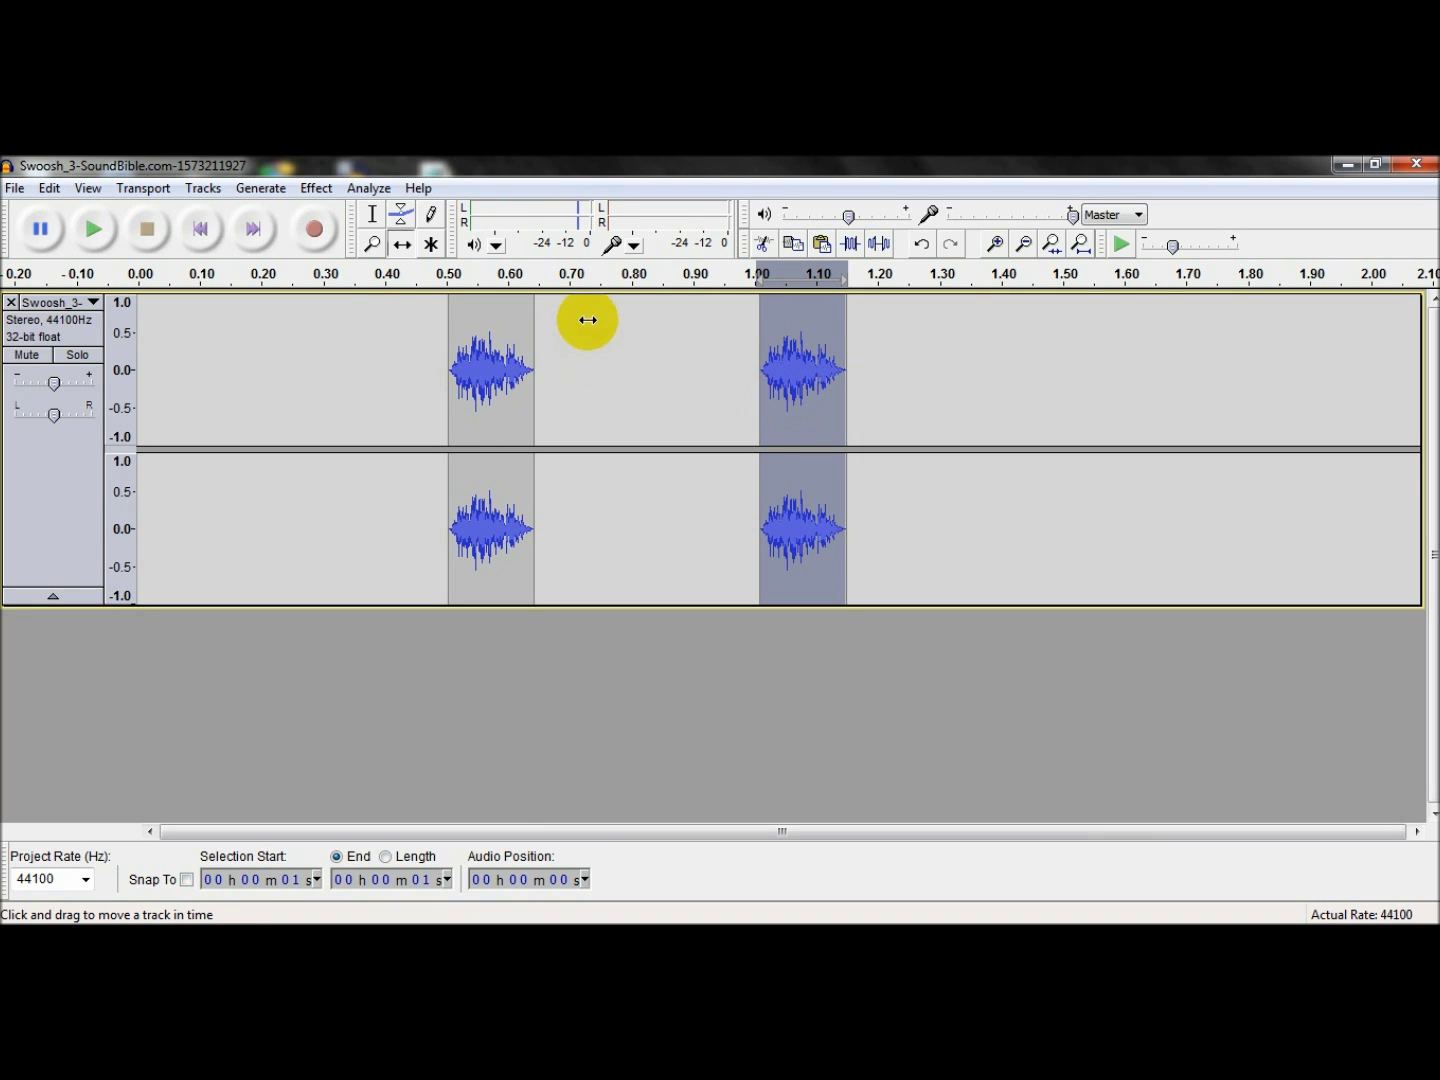
# - Paste a third swoosh after the second one and shift it so that it starts at about 1.50 s
pyautogui.click(370, 219)
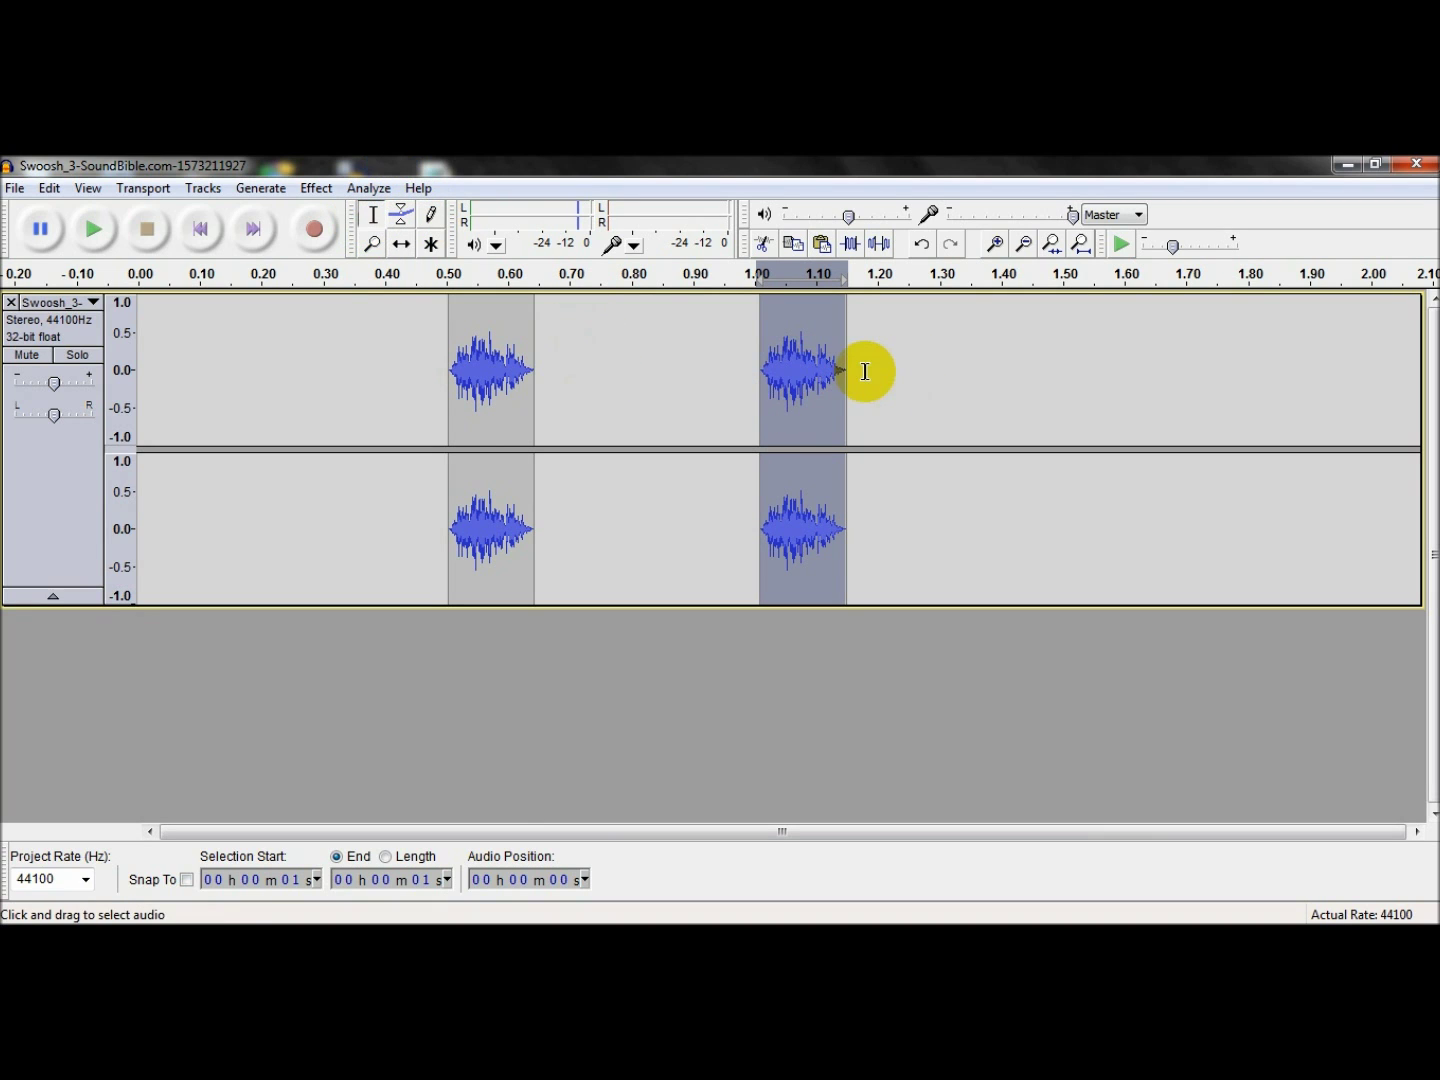
pyautogui.click(861, 370)
pyautogui.hotkey('ctrl', 'v')
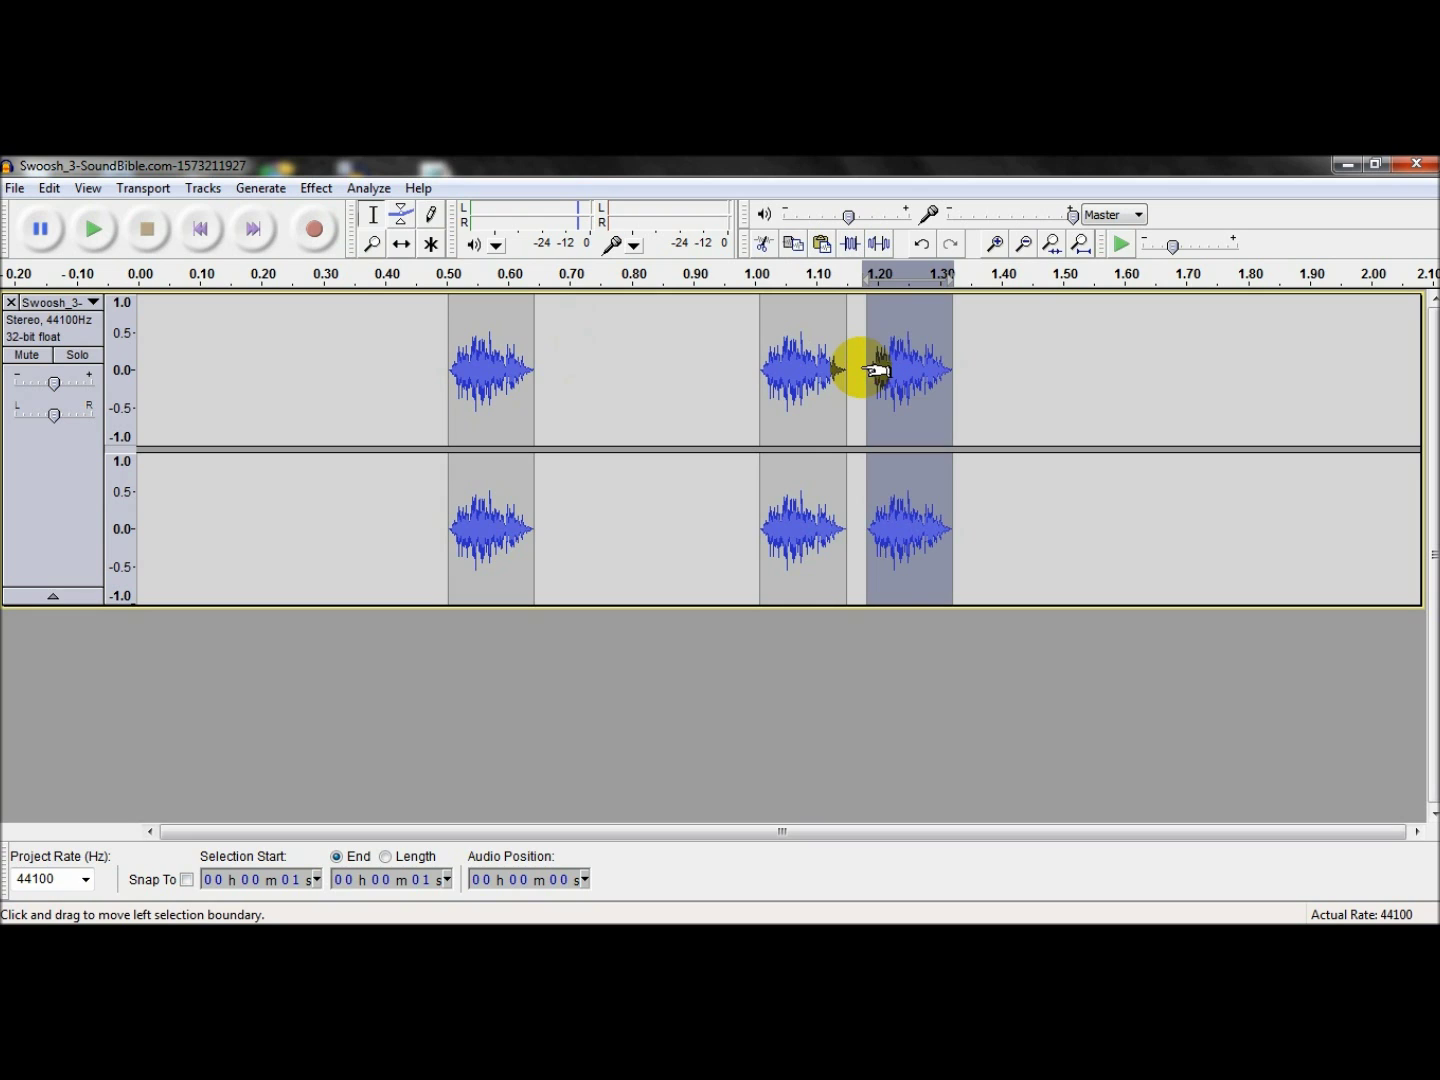
pyautogui.click(400, 245)
pyautogui.moveTo(953, 407); pyautogui.dragTo(1121, 376)
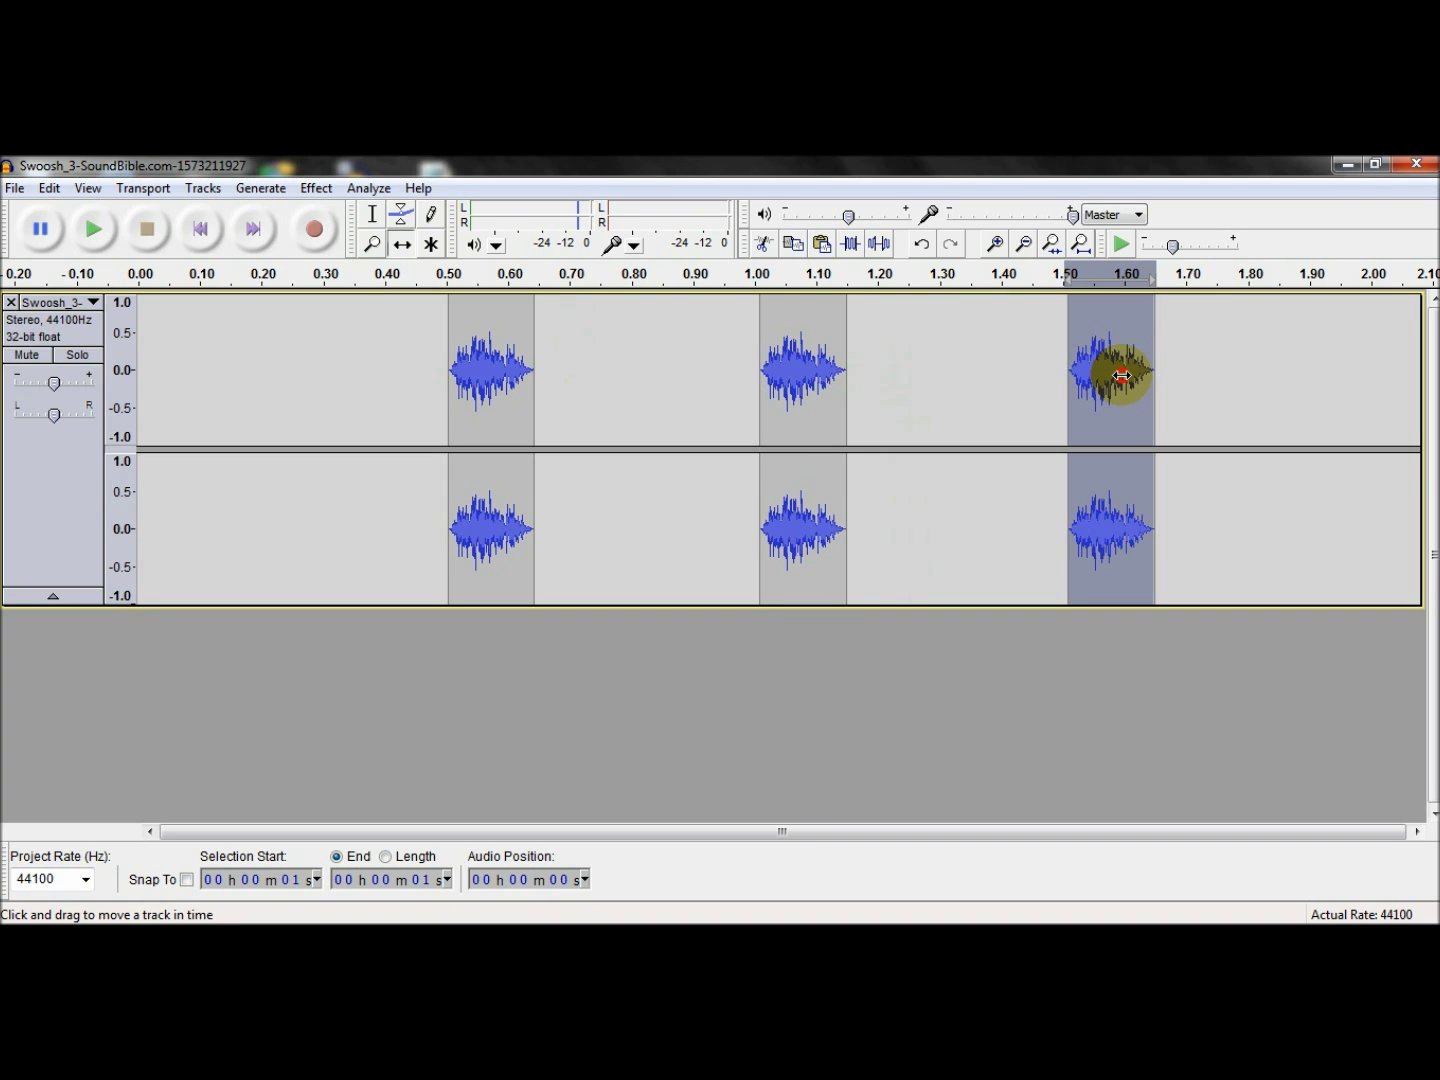
pyautogui.moveTo(1122, 376); pyautogui.dragTo(1122, 376)
# - Generate 30 seconds of silence at about 2.06 s, after the third swoosh
pyautogui.moveTo(842, 841); pyautogui.dragTo(952, 837)
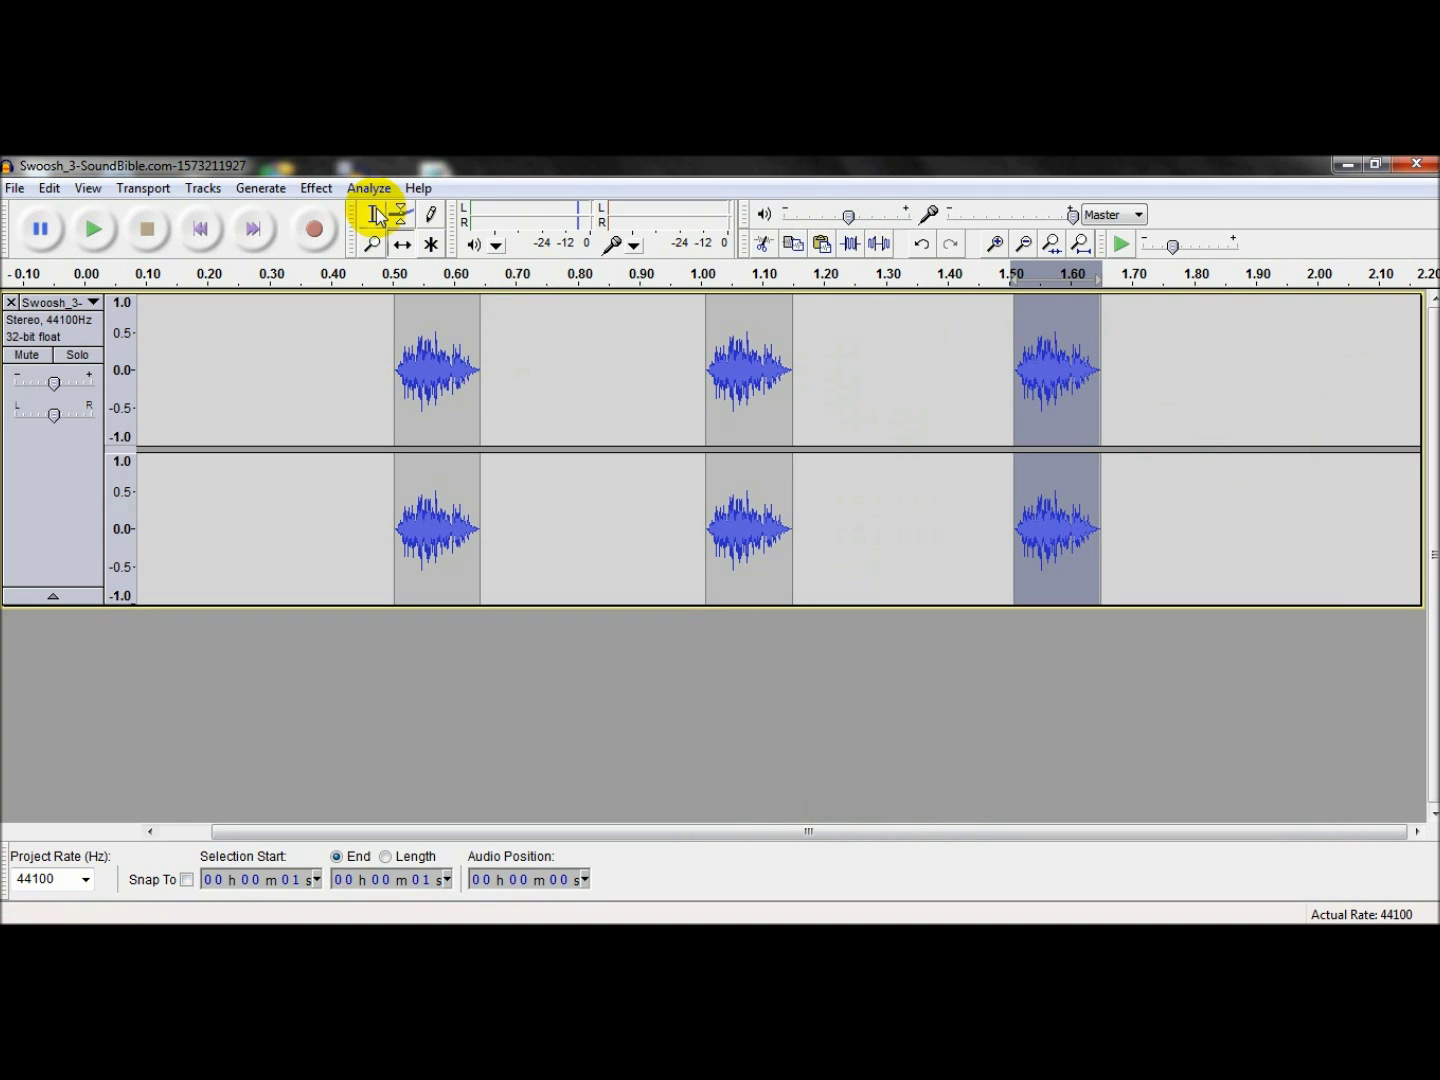
pyautogui.click(1199, 375)
pyautogui.click(1429, 372)
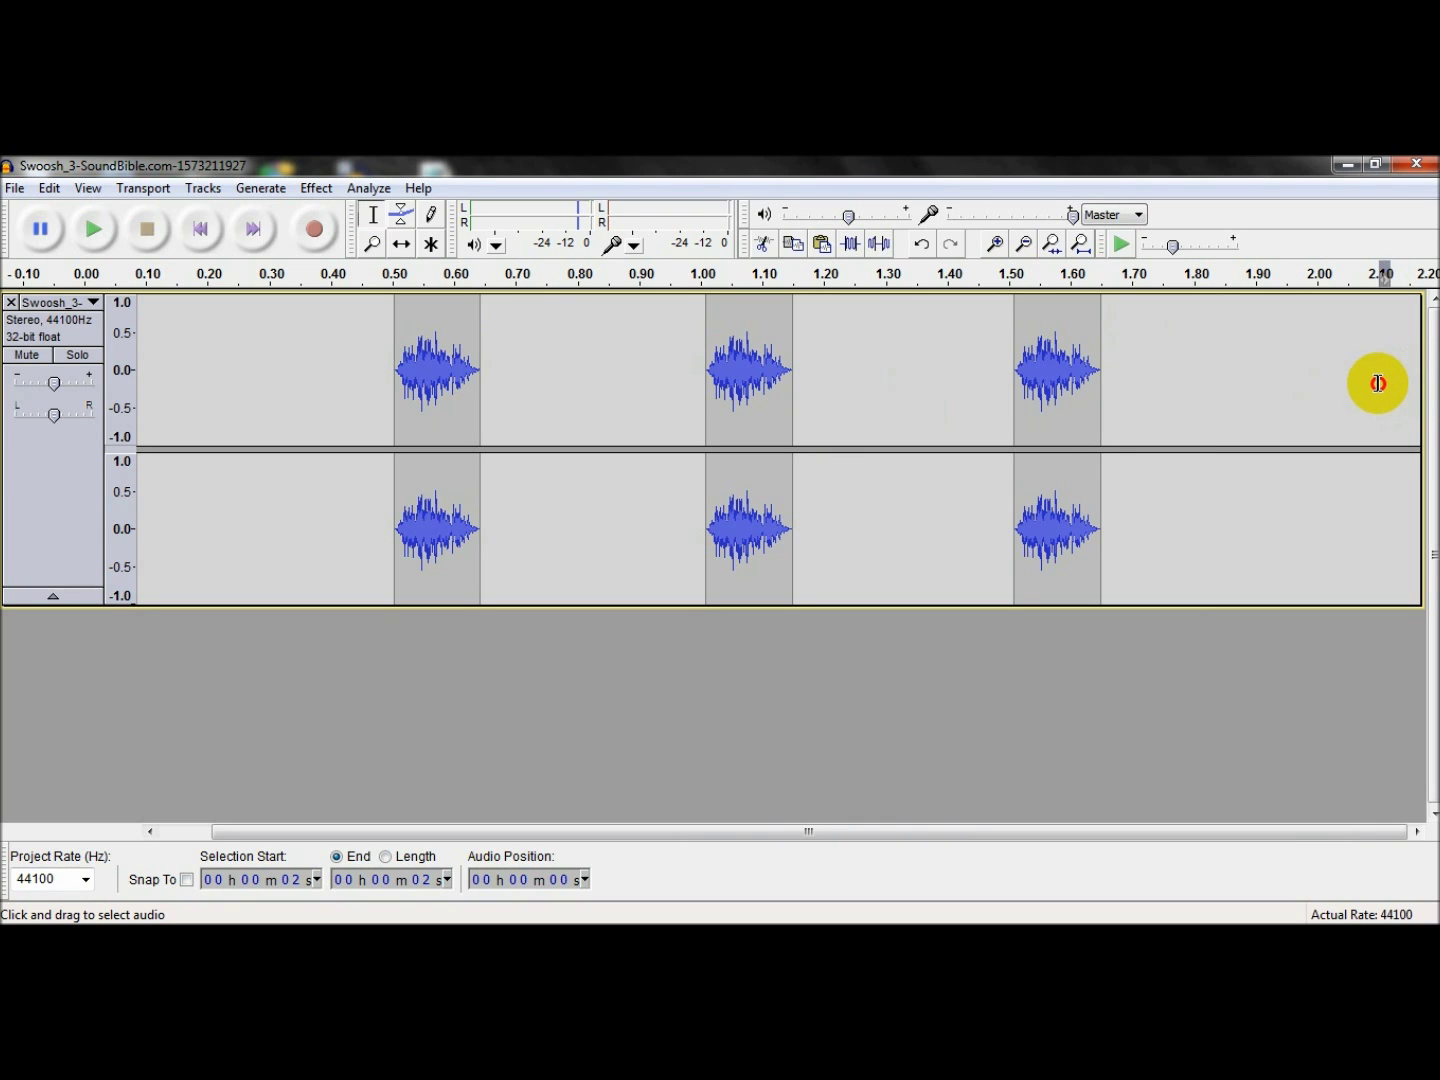
pyautogui.click(1357, 381)
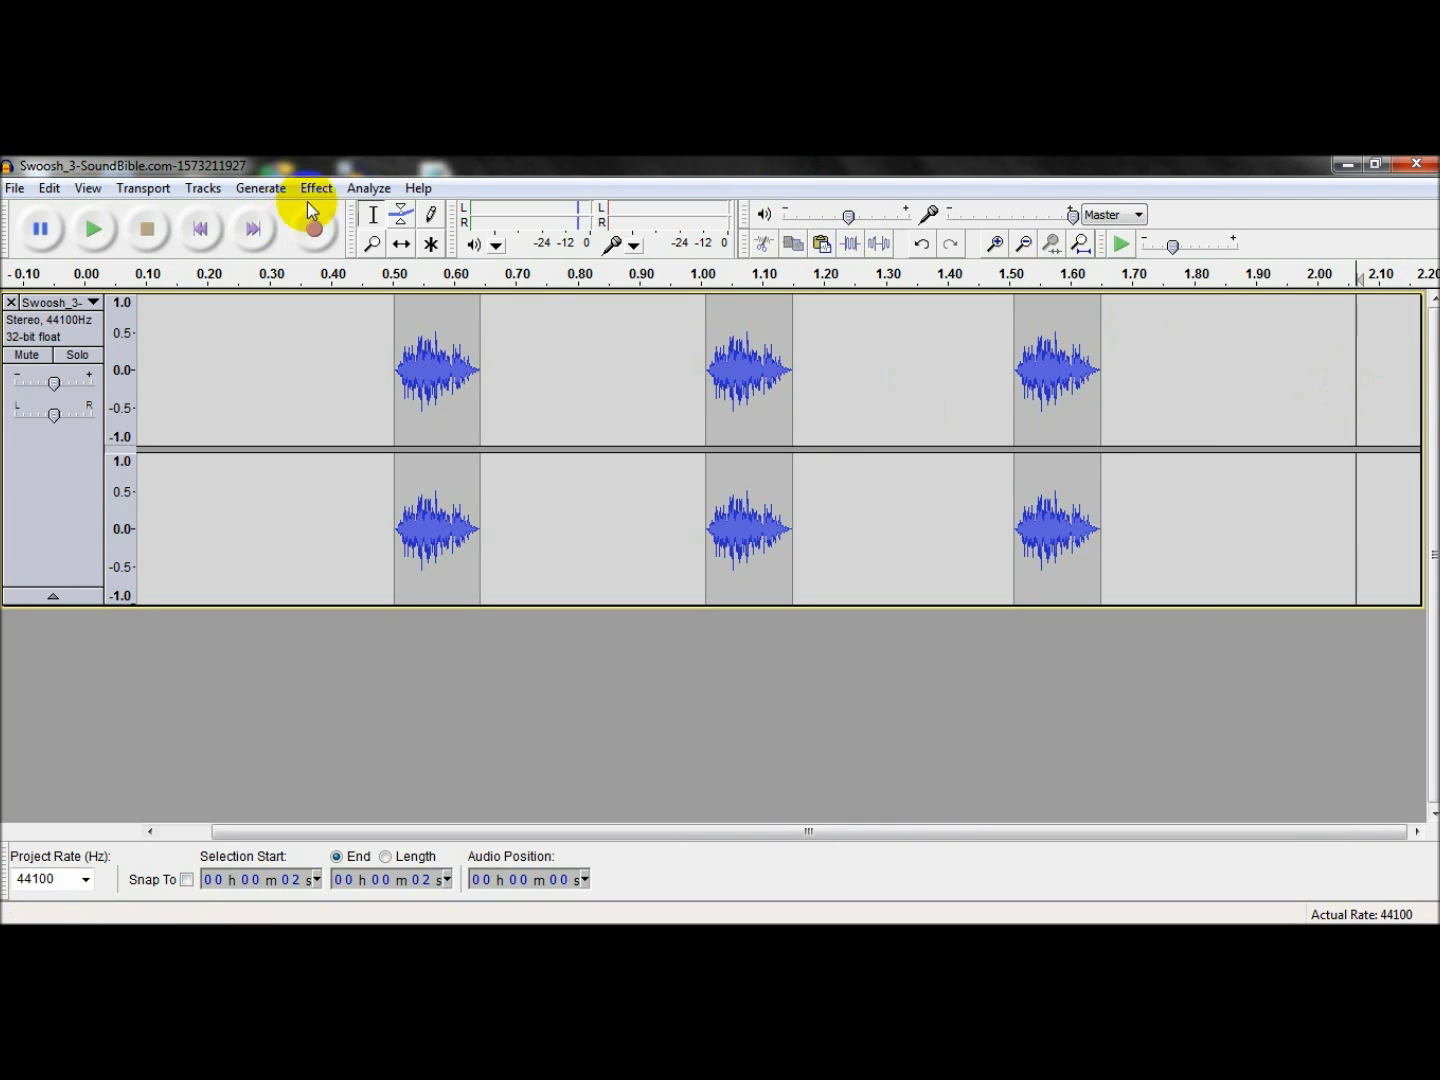
pyautogui.click(265, 187)
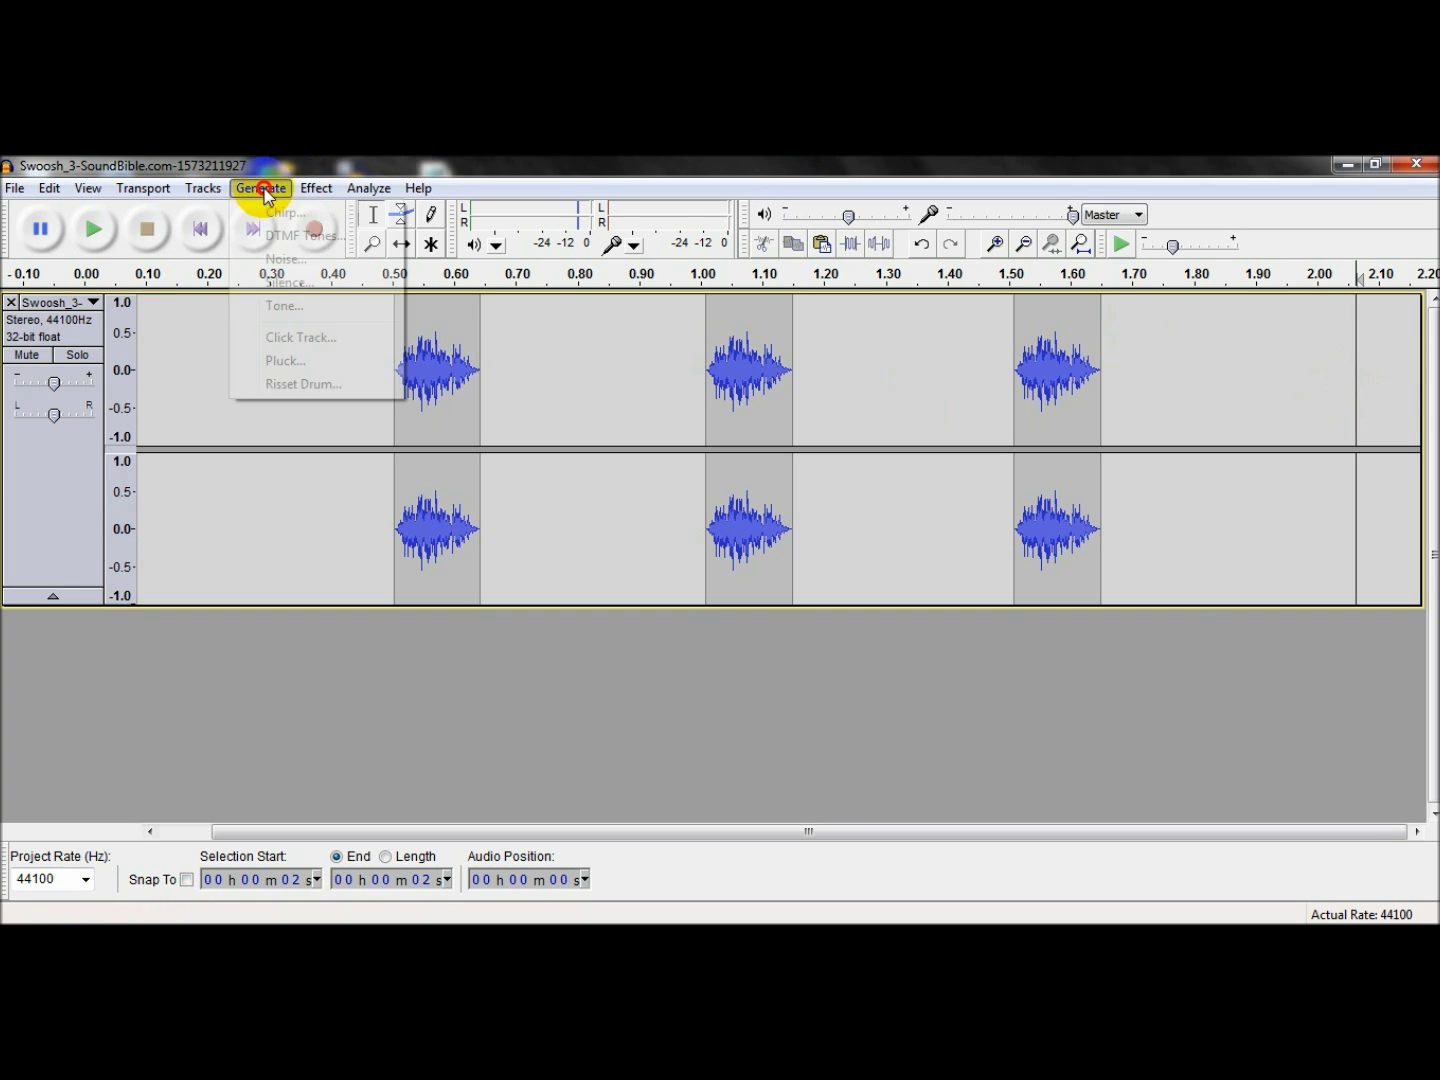
pyautogui.click(302, 288)
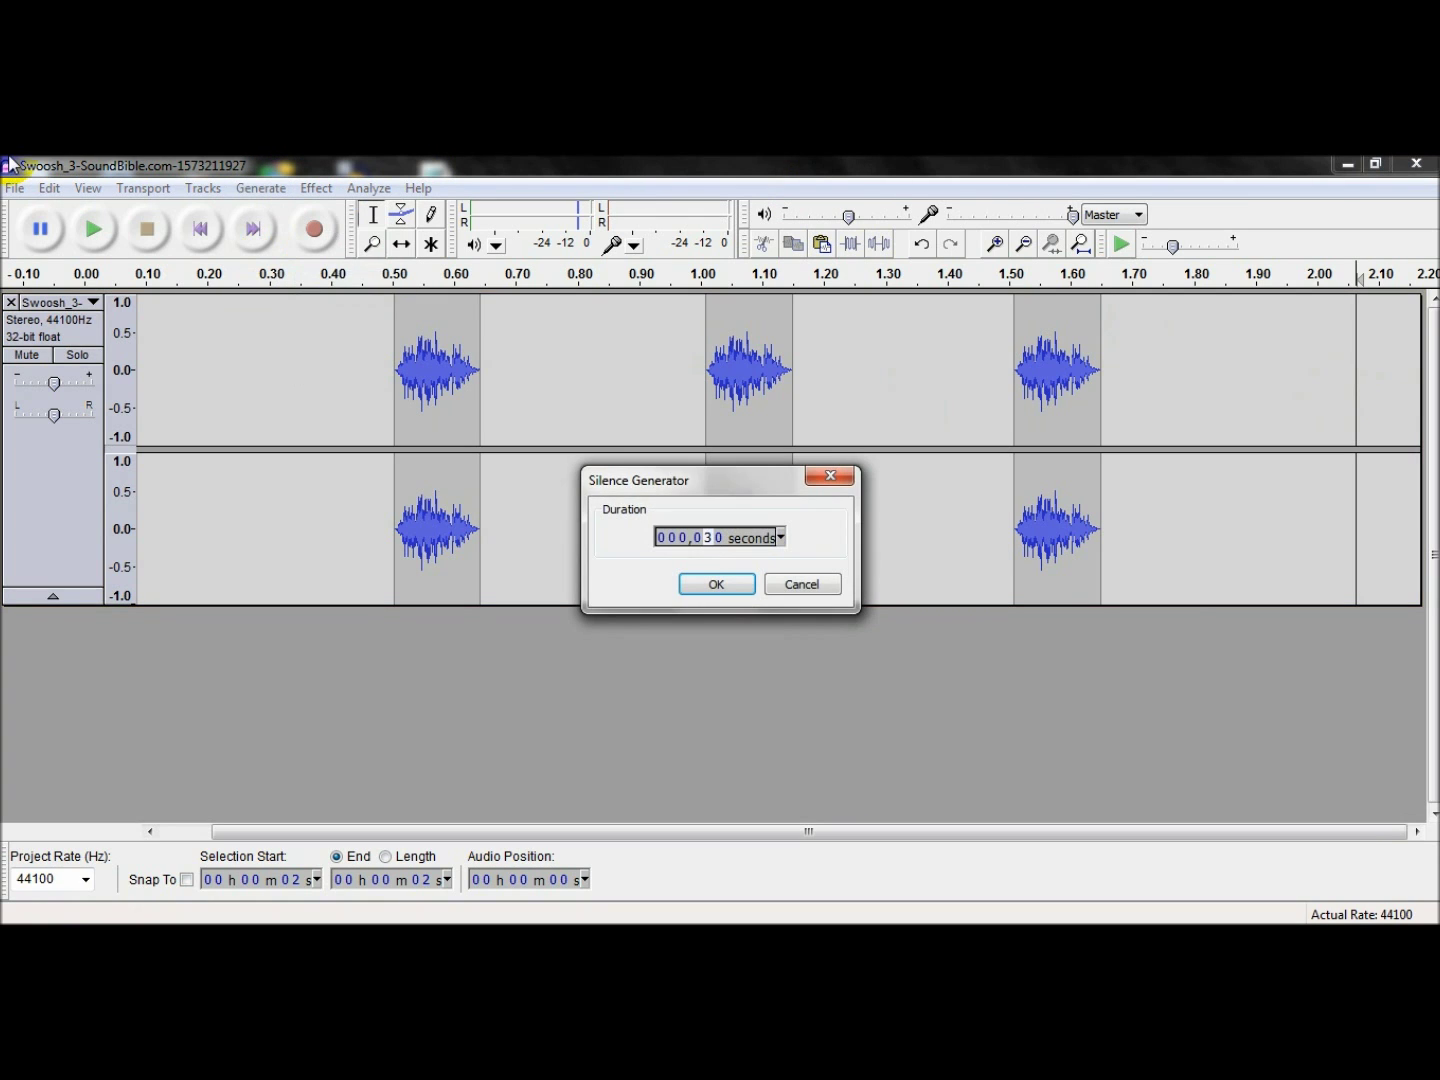
pyautogui.click(735, 590)
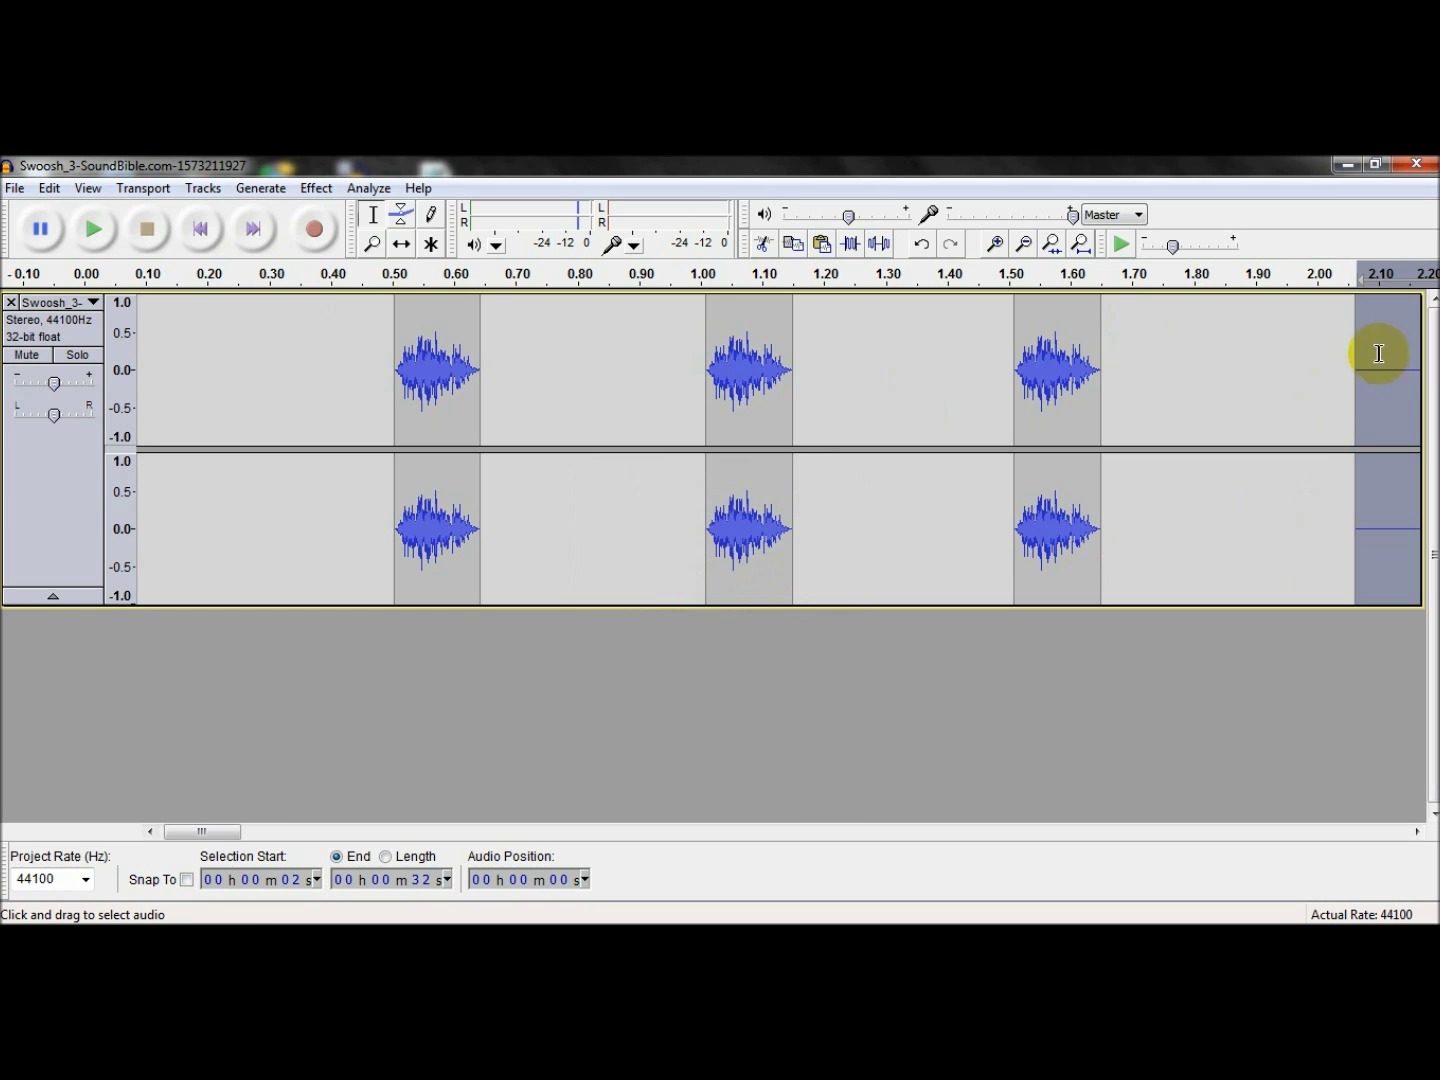
# - Delete a stretch of the generated silence, starting at about 1.96 s
pyautogui.moveTo(199, 839); pyautogui.dragTo(262, 839)
pyautogui.moveTo(285, 391); pyautogui.dragTo(1036, 418)
pyautogui.press('Delete')
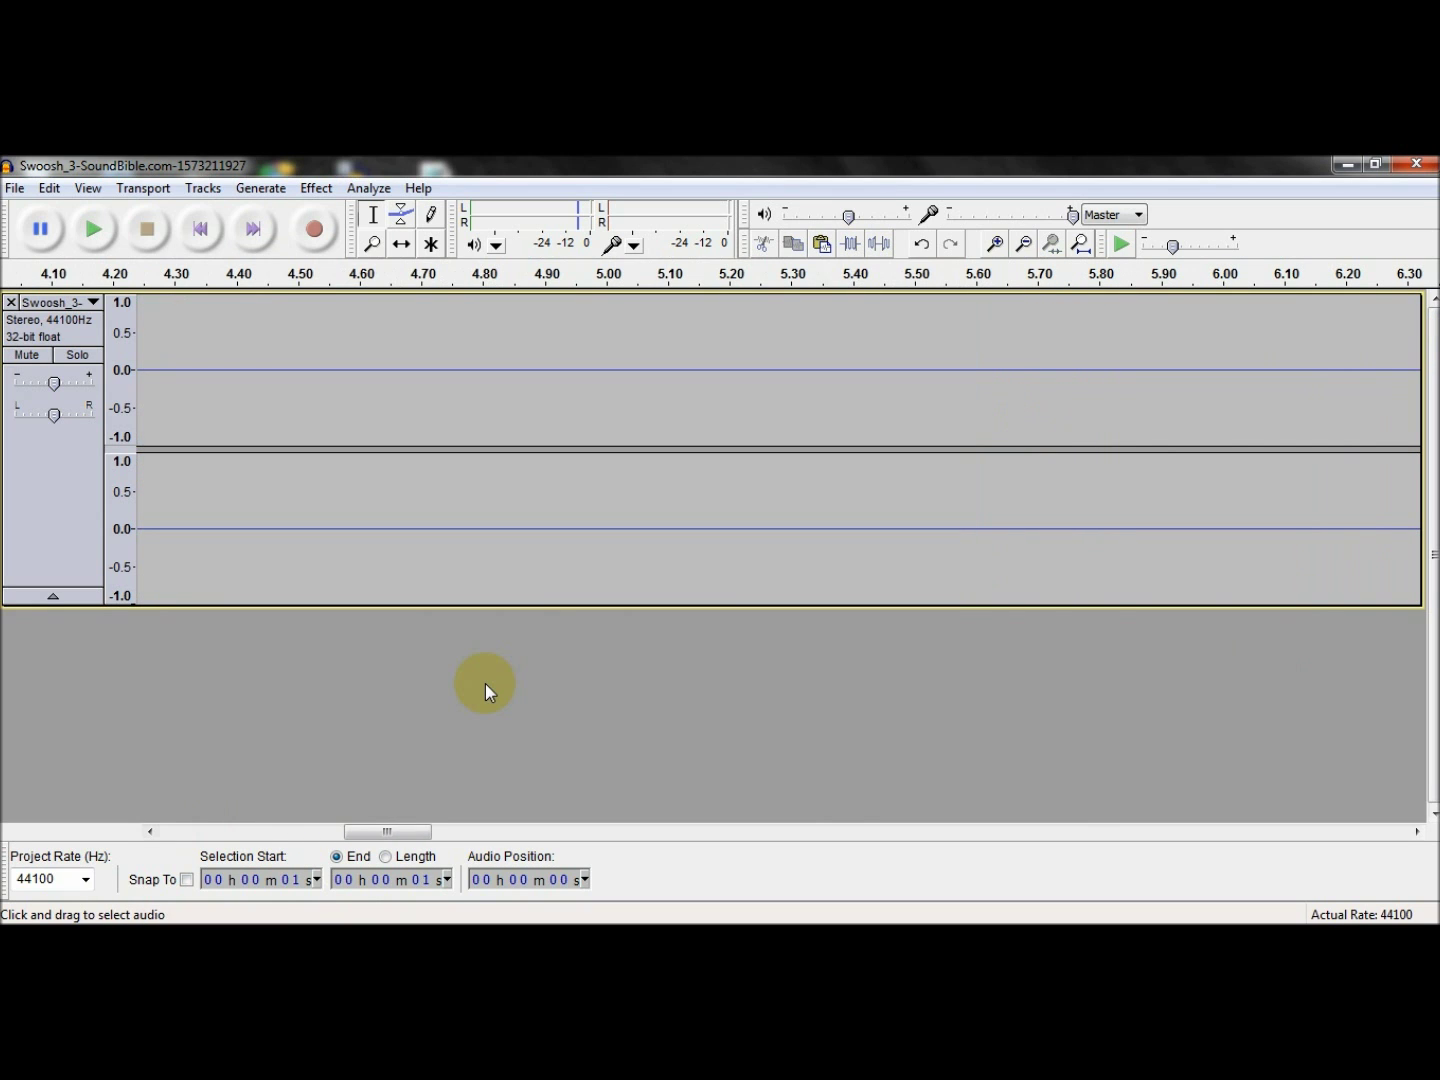
# - Undo the deletion and the silence generation, keeping the third swoosh at about 1.50 s
pyautogui.moveTo(356, 832); pyautogui.dragTo(230, 845)
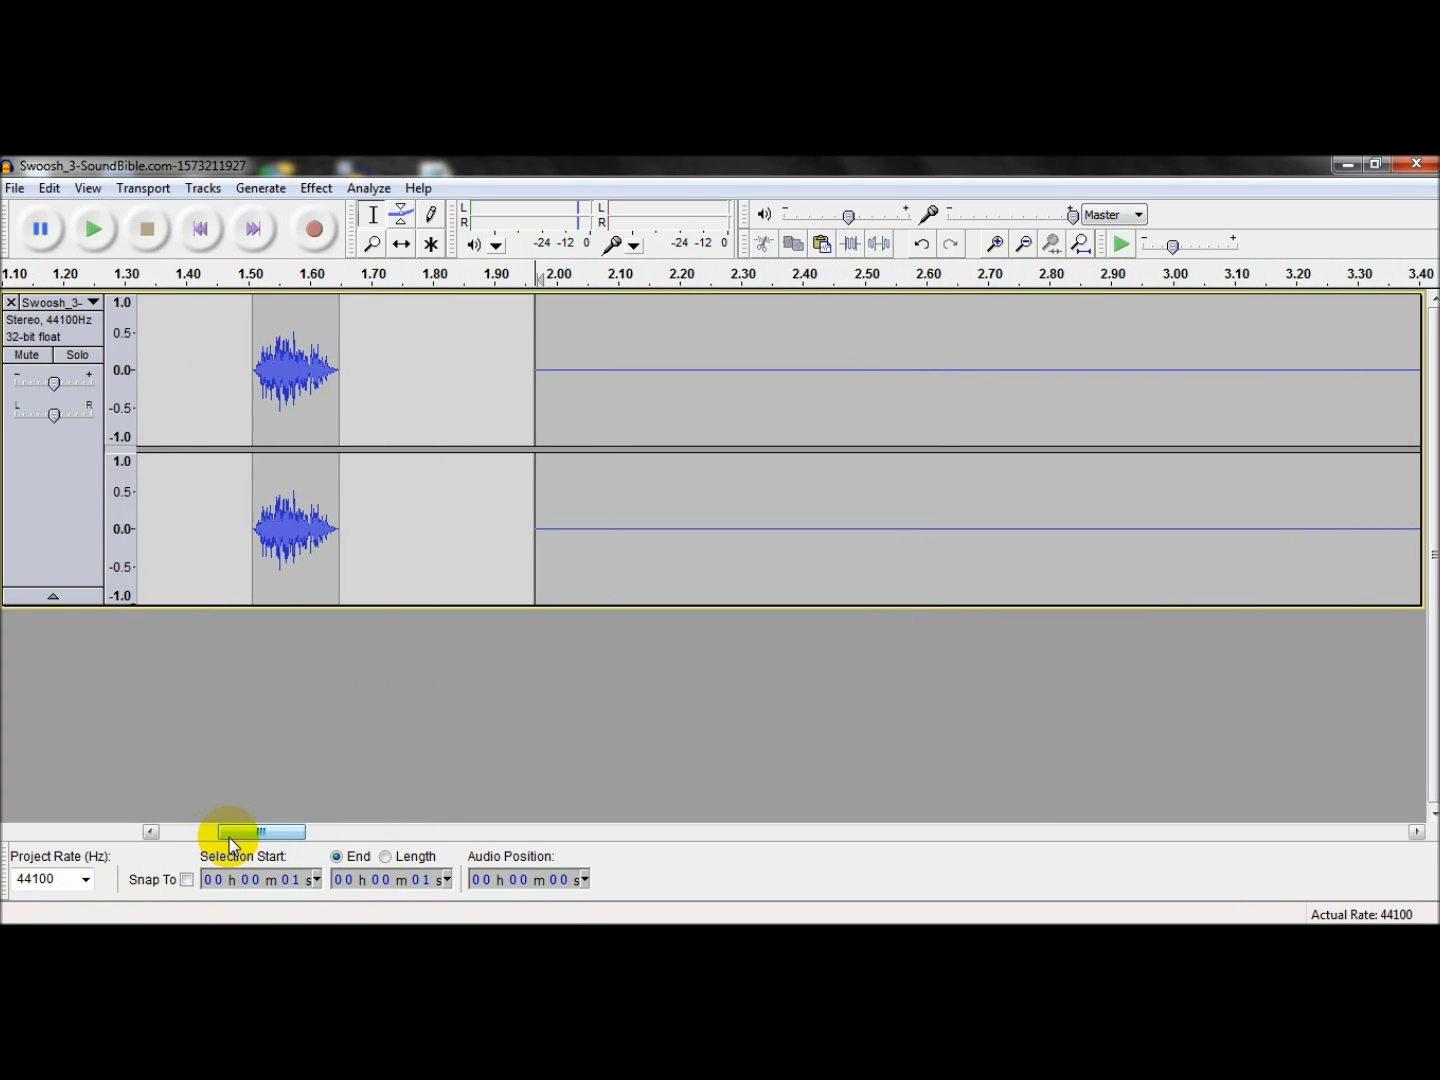
pyautogui.hotkey('ctrl', 'z')
pyautogui.hotkey('ctrl', 'z')
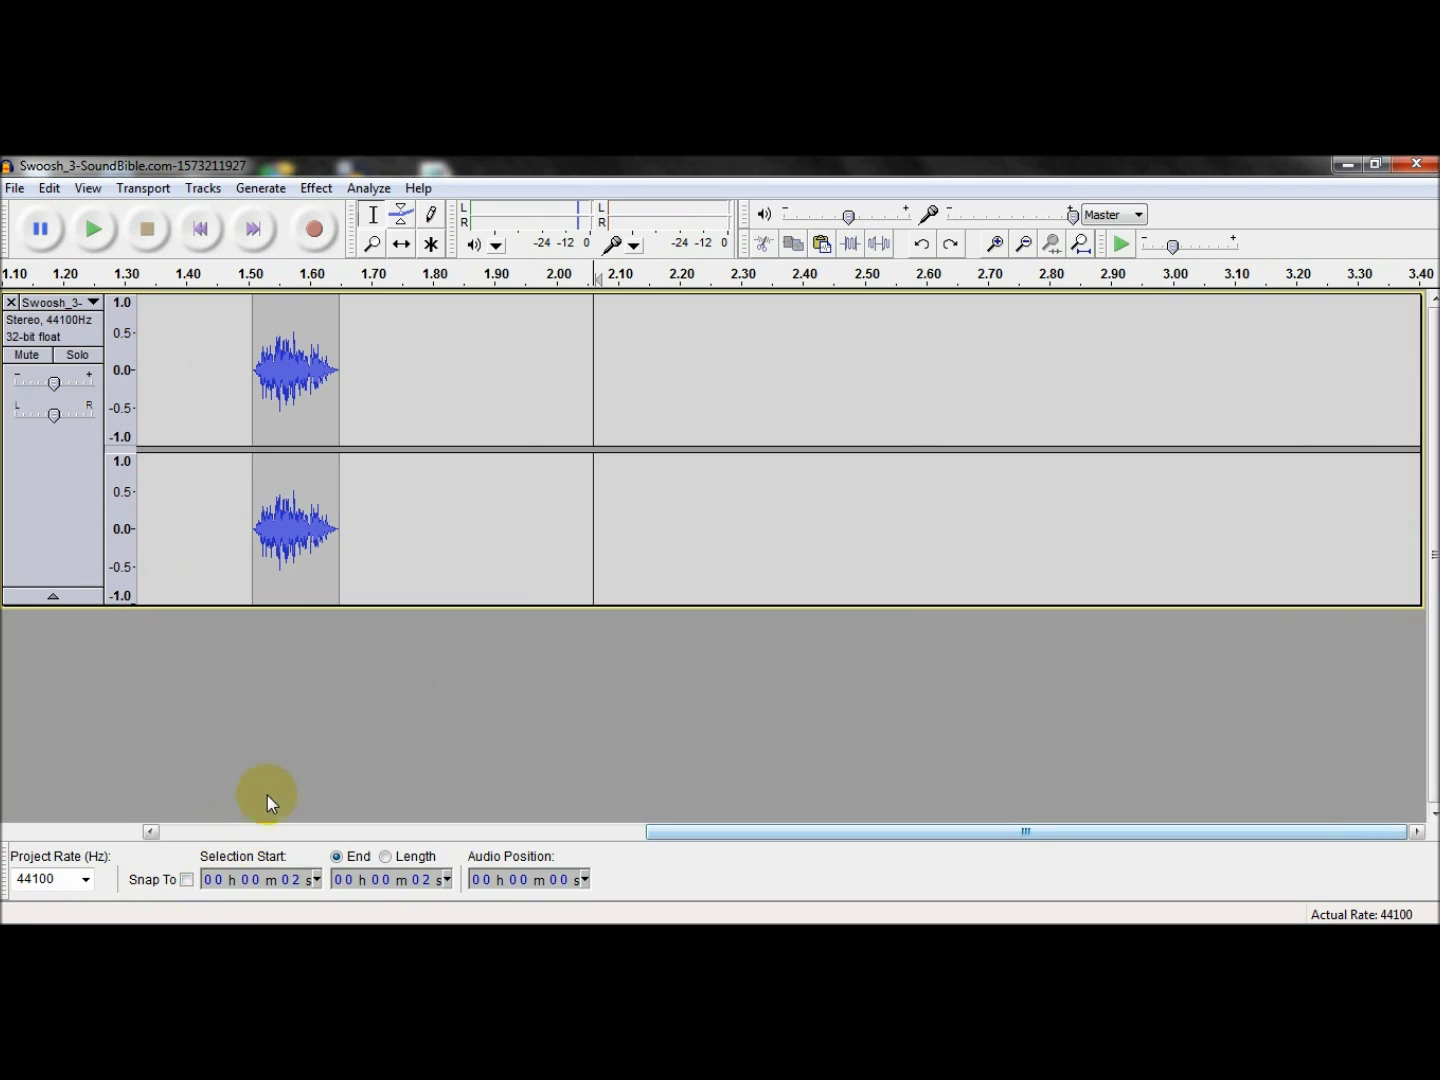
pyautogui.hotkey('ctrl', 'z')
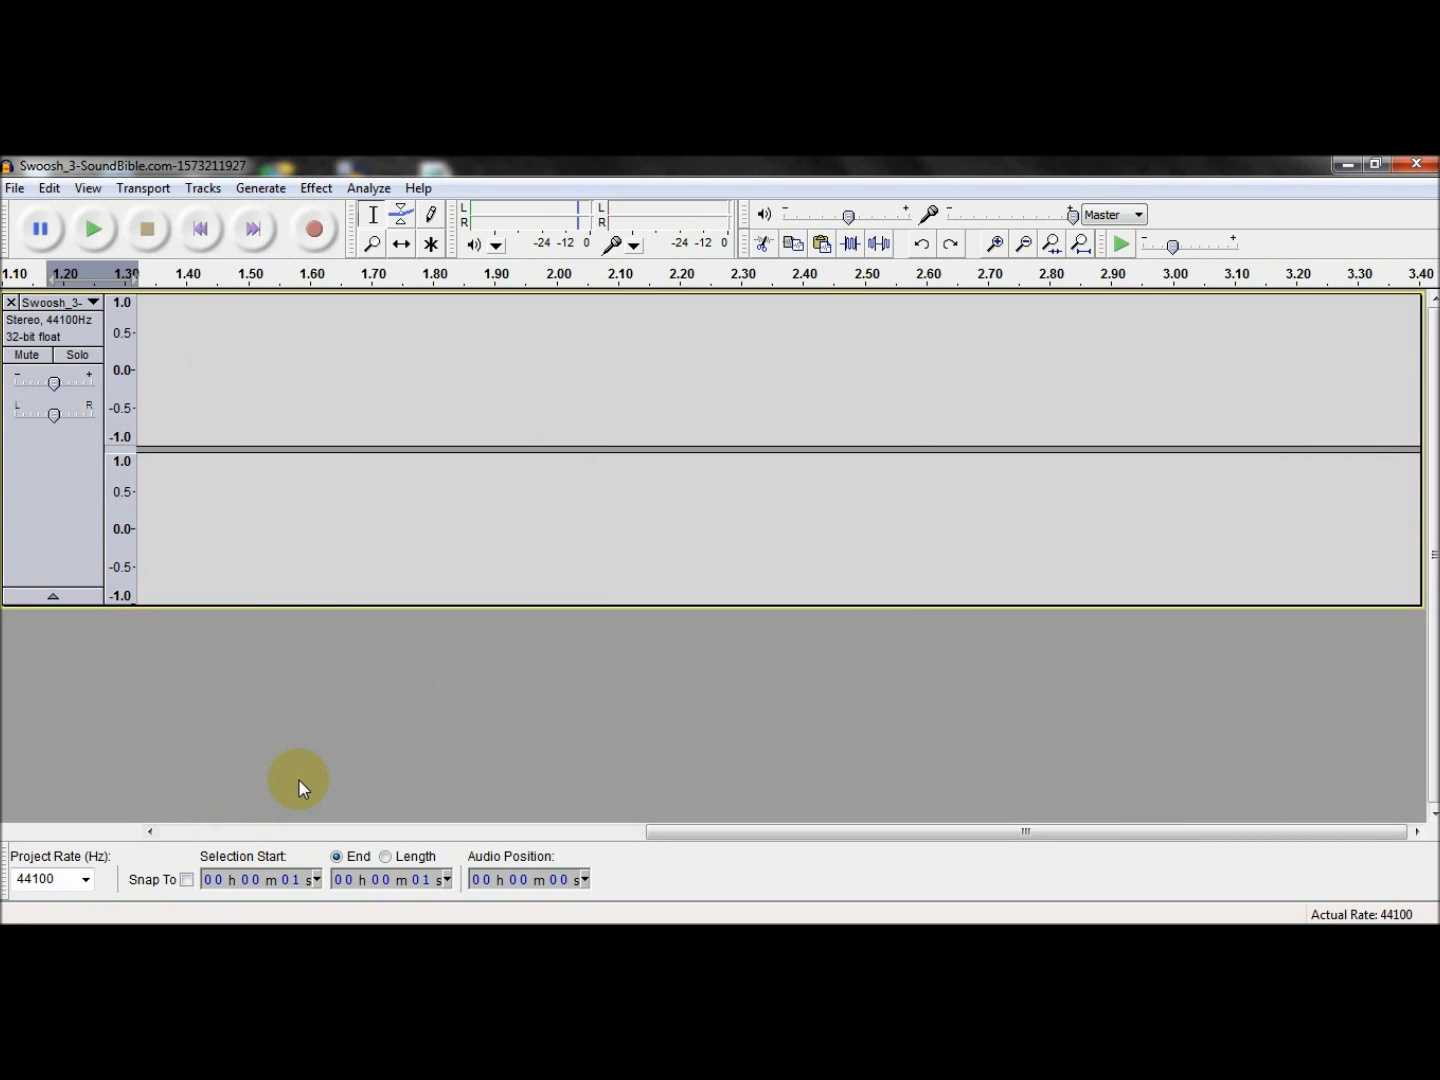
pyautogui.hotkey('ctrl', 'y')
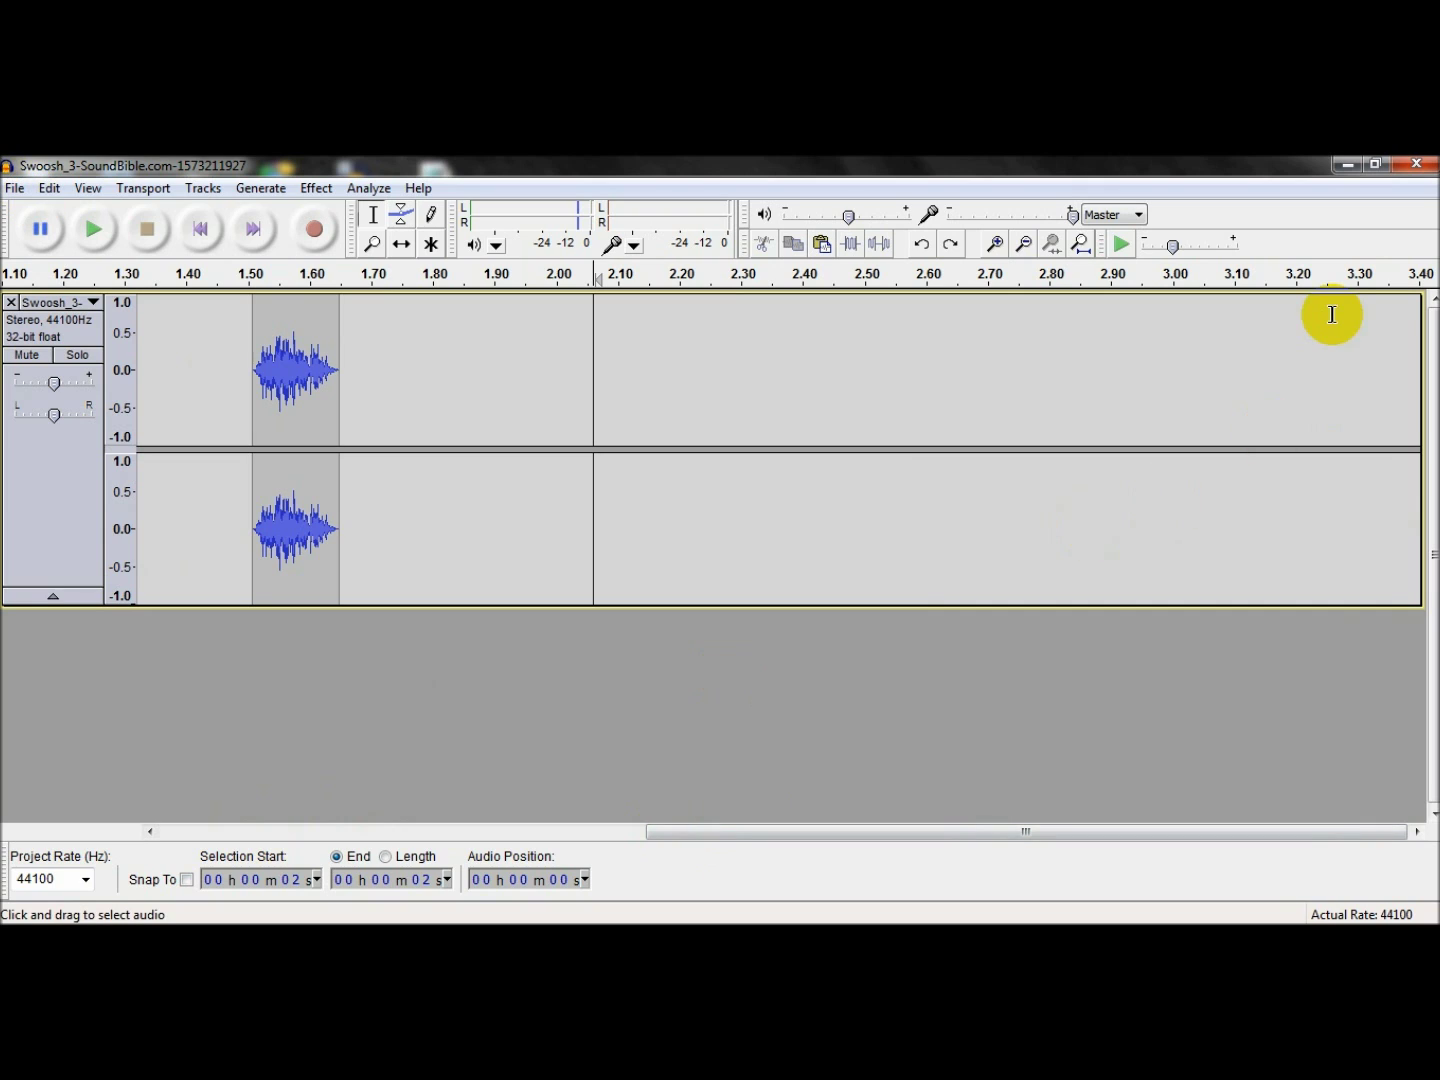
# - Generate 2 seconds of silence on the track at about 3.00 s
pyautogui.click(1177, 330)
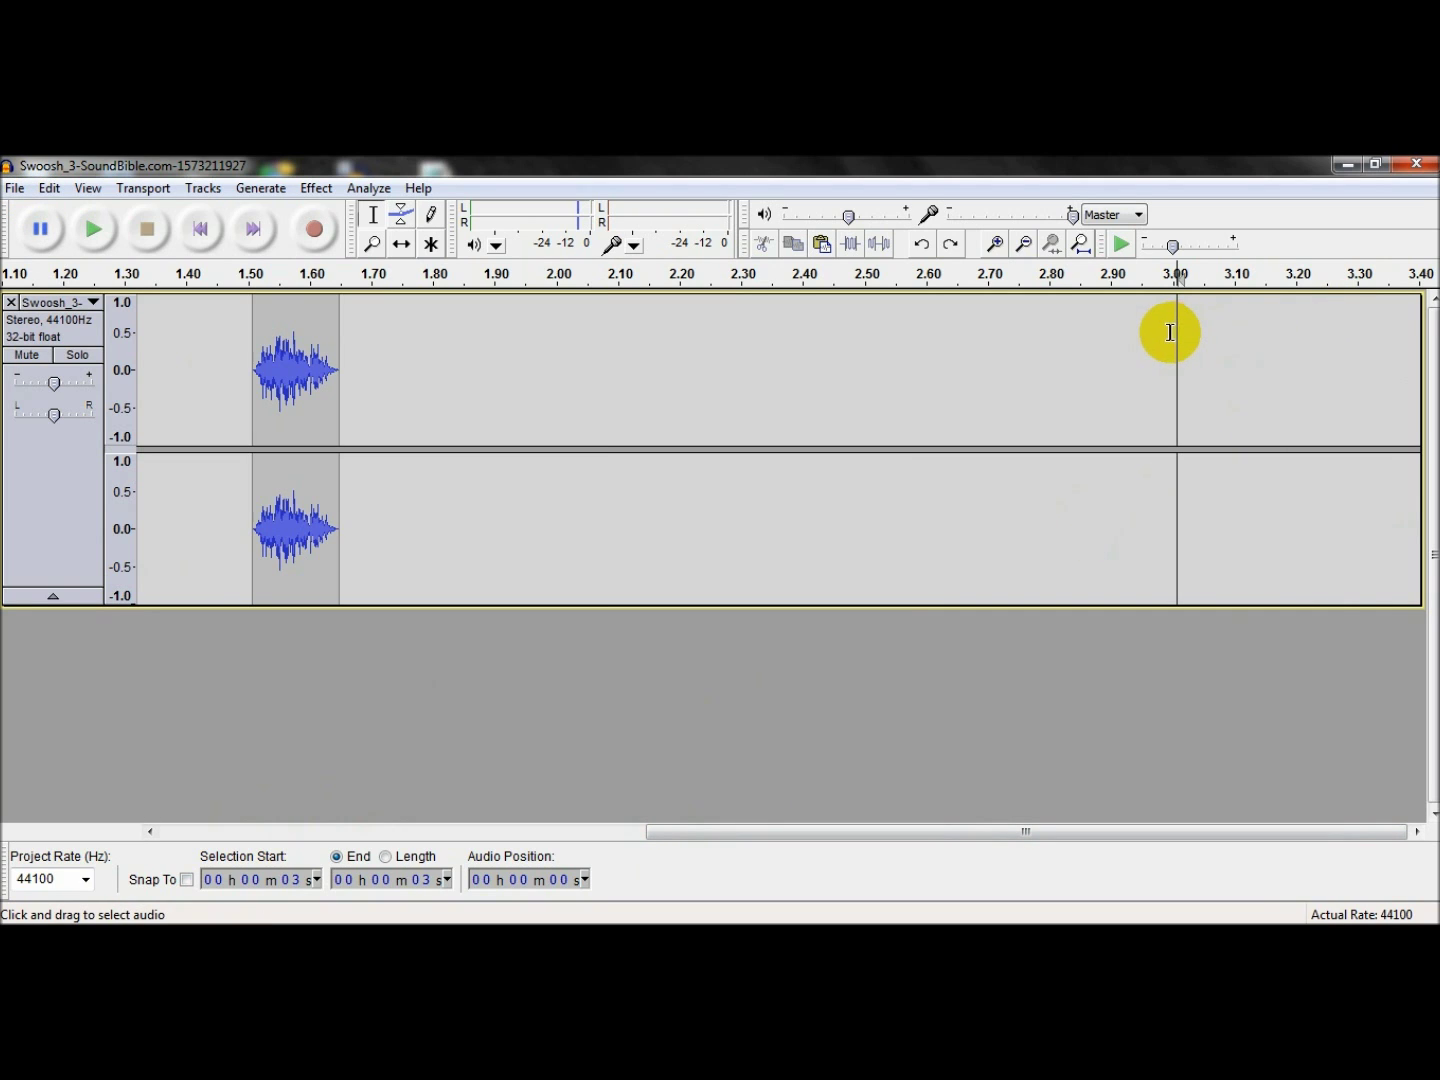
pyautogui.click(1171, 332)
pyautogui.click(1177, 333)
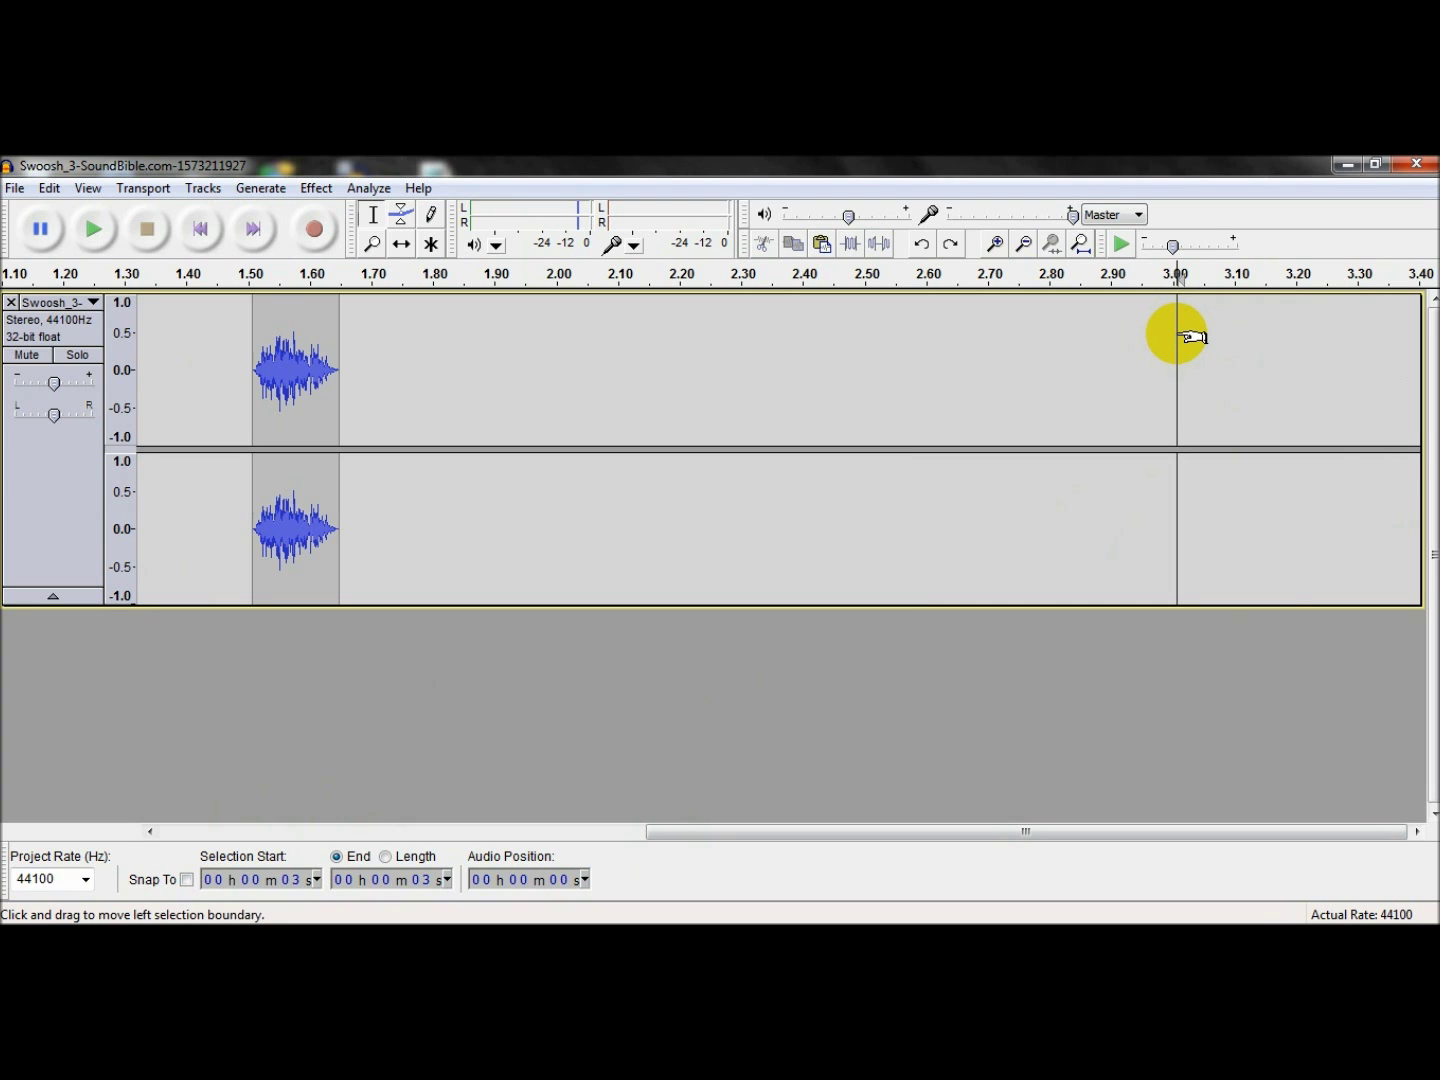
pyautogui.click(280, 188)
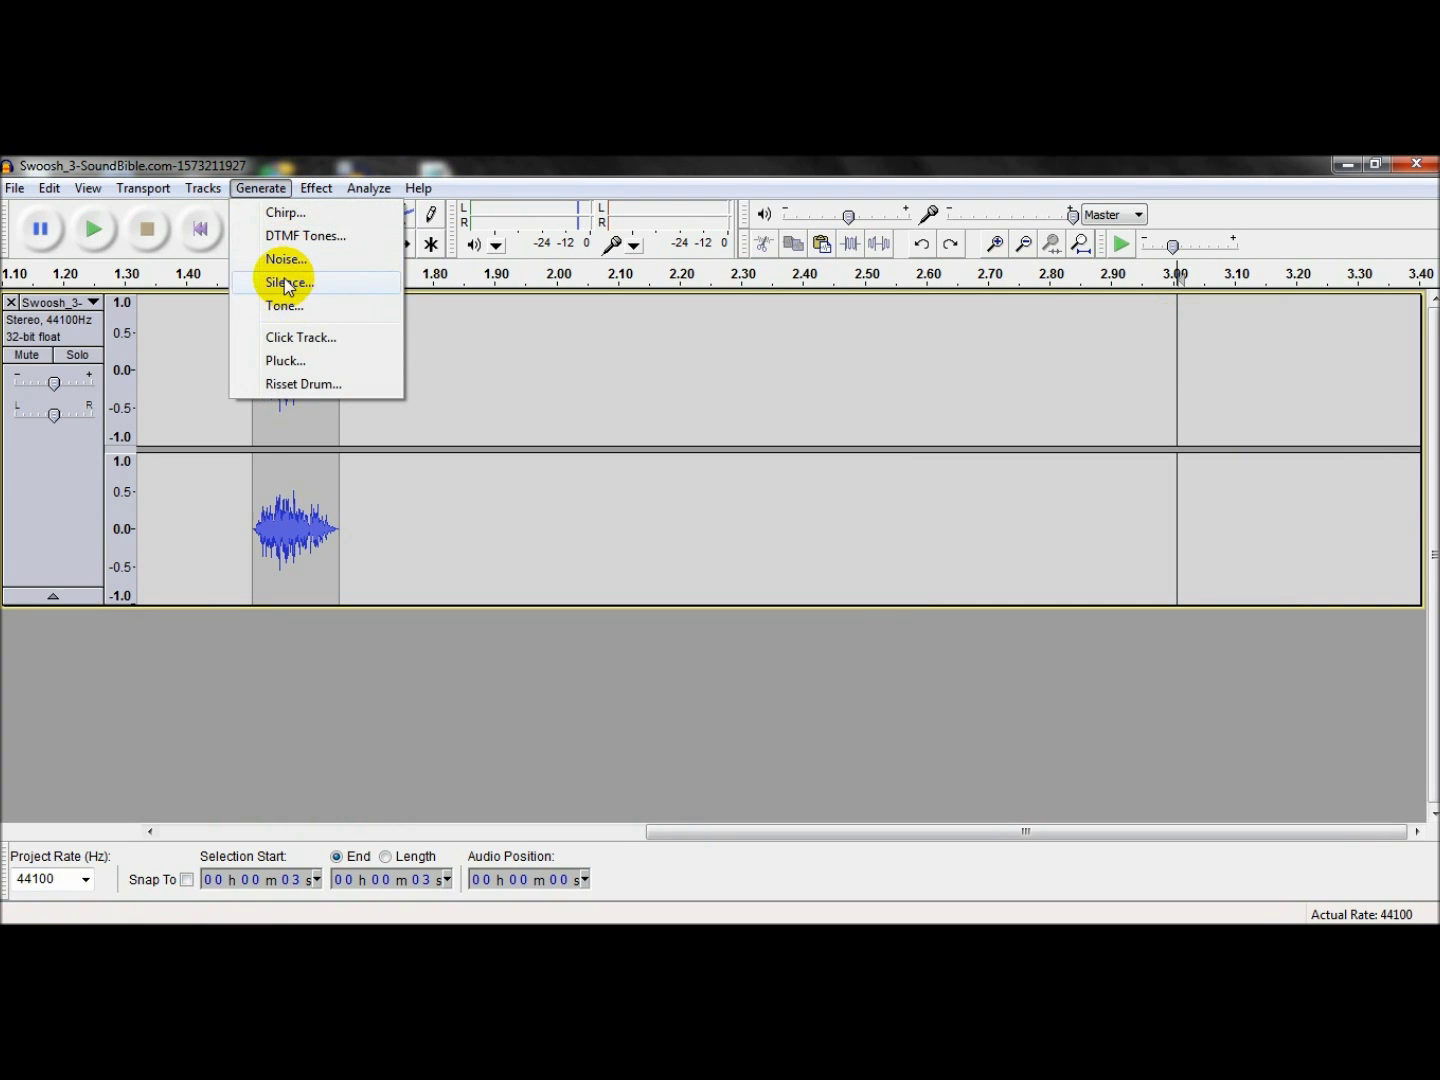
pyautogui.click(289, 283)
pyautogui.write('000,002 seconds')
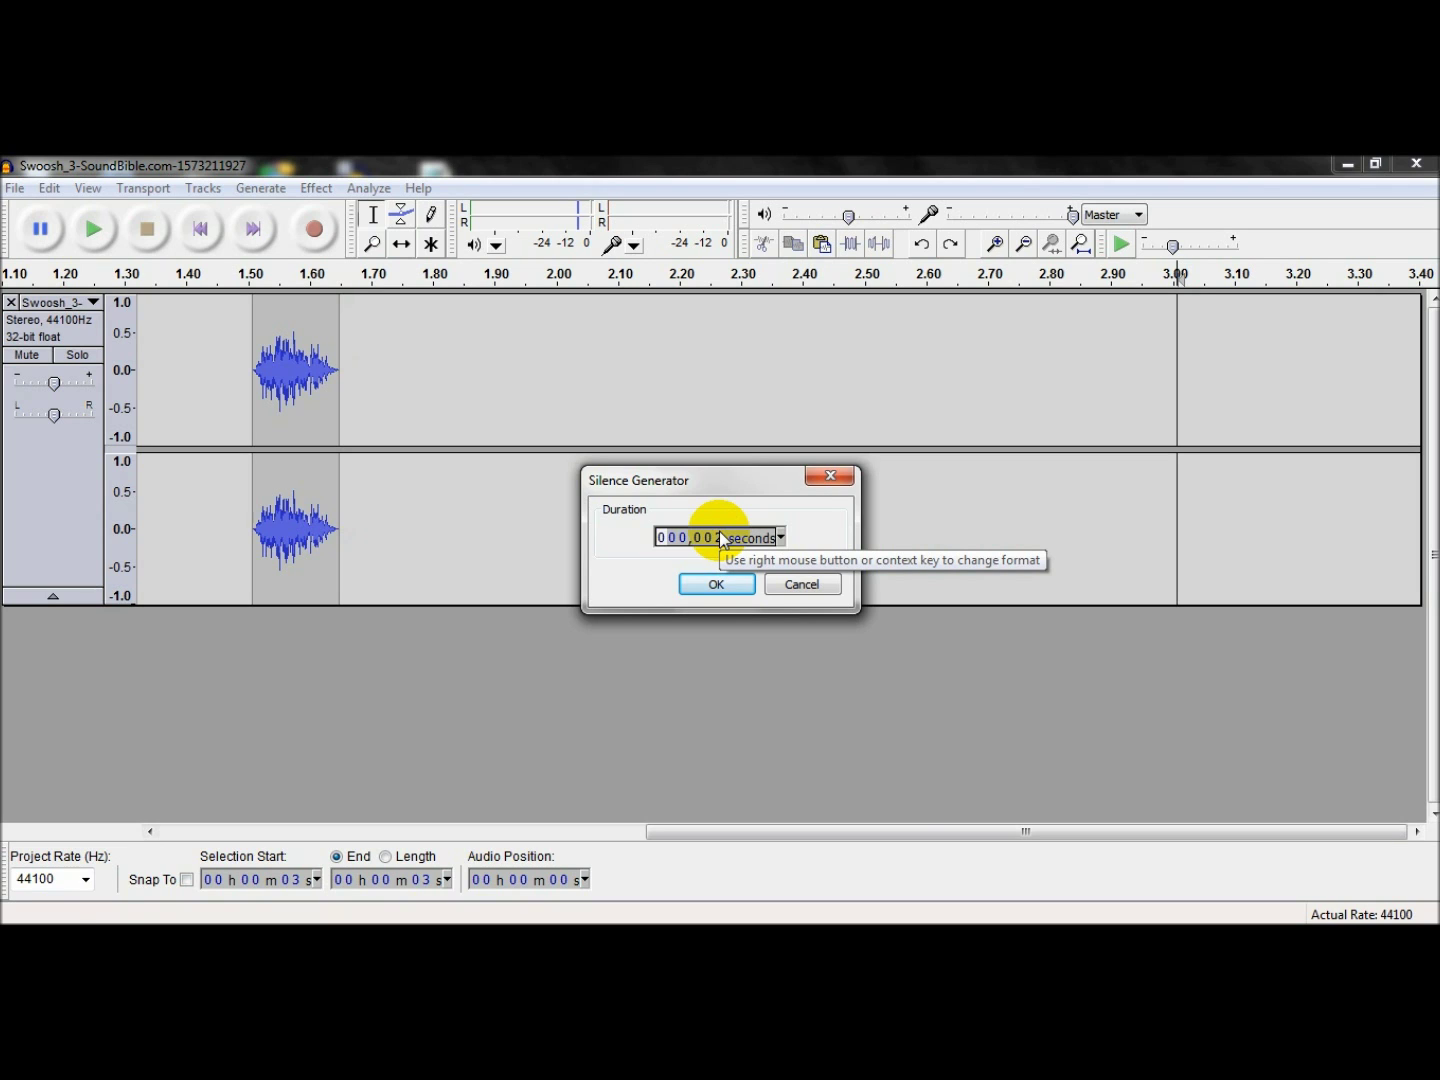
pyautogui.press('Return')
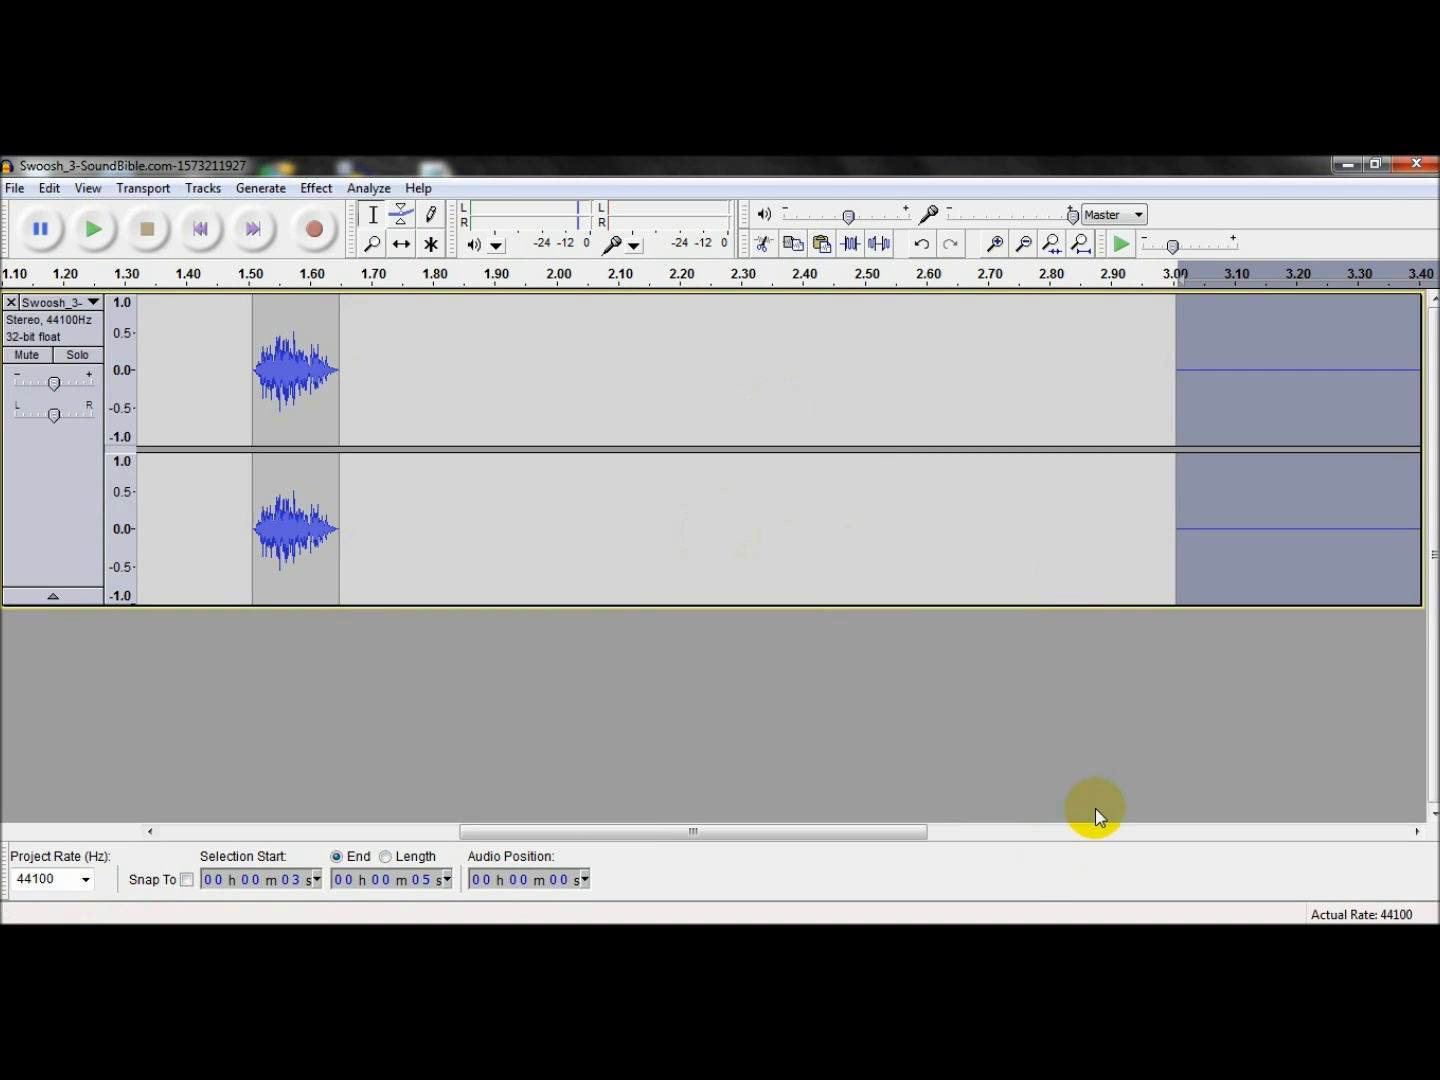
# - Delete the generated silence after the third swoosh, selecting back to about 2.95 s
pyautogui.moveTo(1433, 592); pyautogui.dragTo(1114, 537)
pyautogui.click(1099, 544)
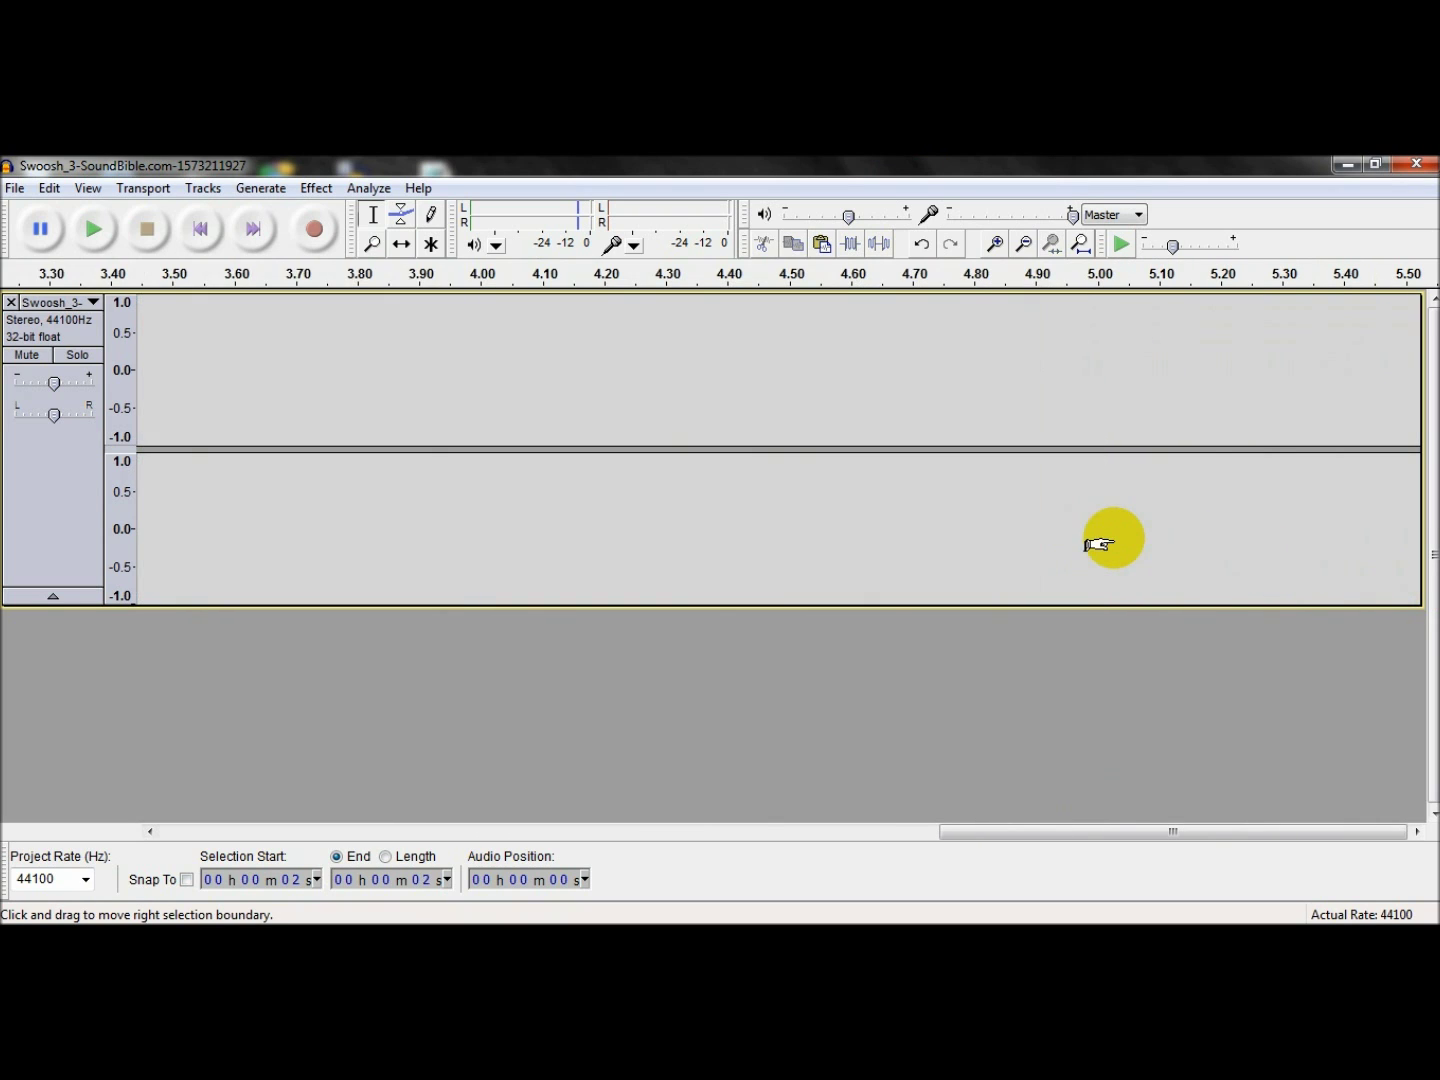
pyautogui.moveTo(1093, 832); pyautogui.dragTo(527, 715)
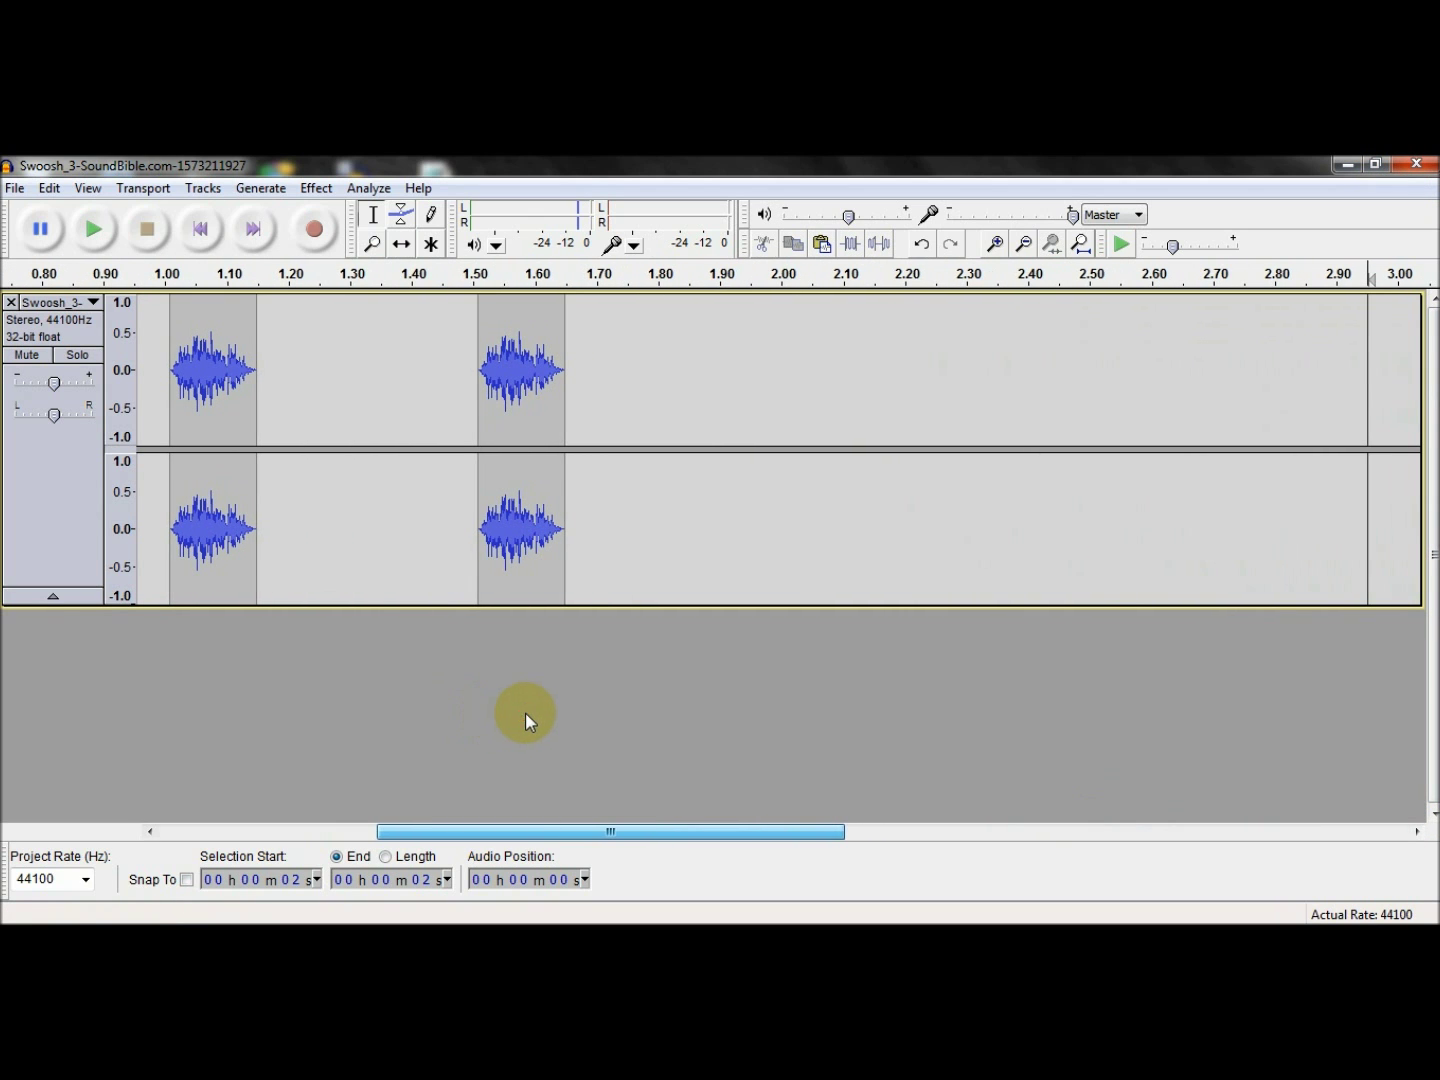
# - Copy the third swoosh, paste it as a fourth clip and shift that clip to start at about 2.00 s
pyautogui.moveTo(478, 360); pyautogui.dragTo(561, 370)
pyautogui.hotkey('ctrl', 'c')
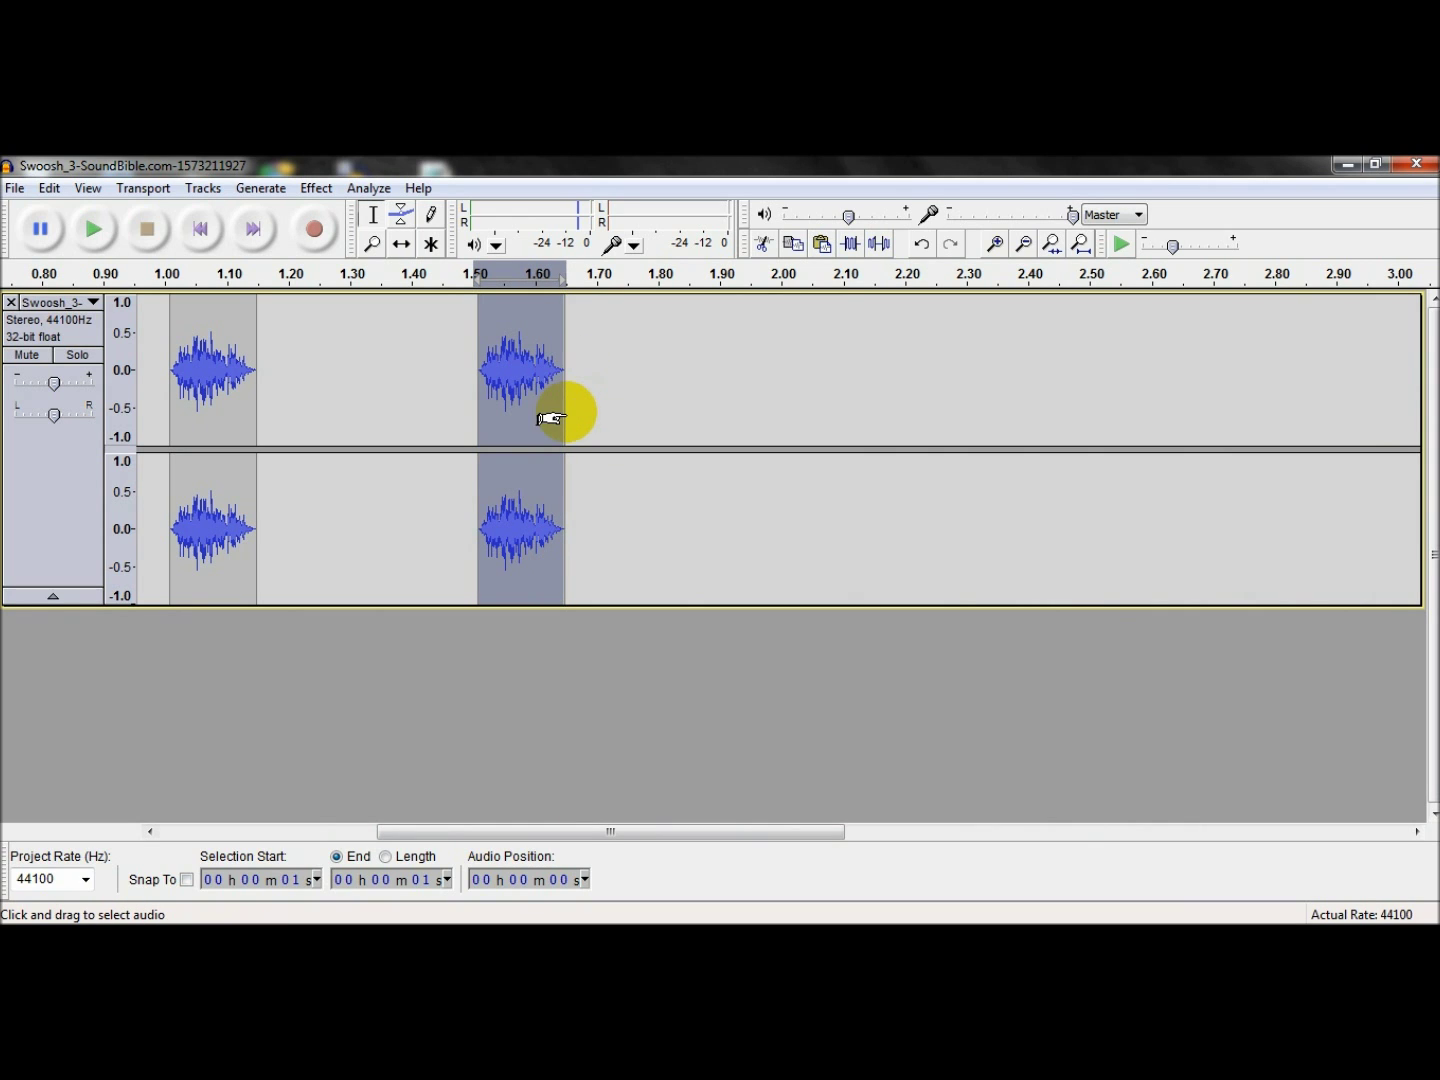
pyautogui.click(626, 386)
pyautogui.hotkey('ctrl', 'v')
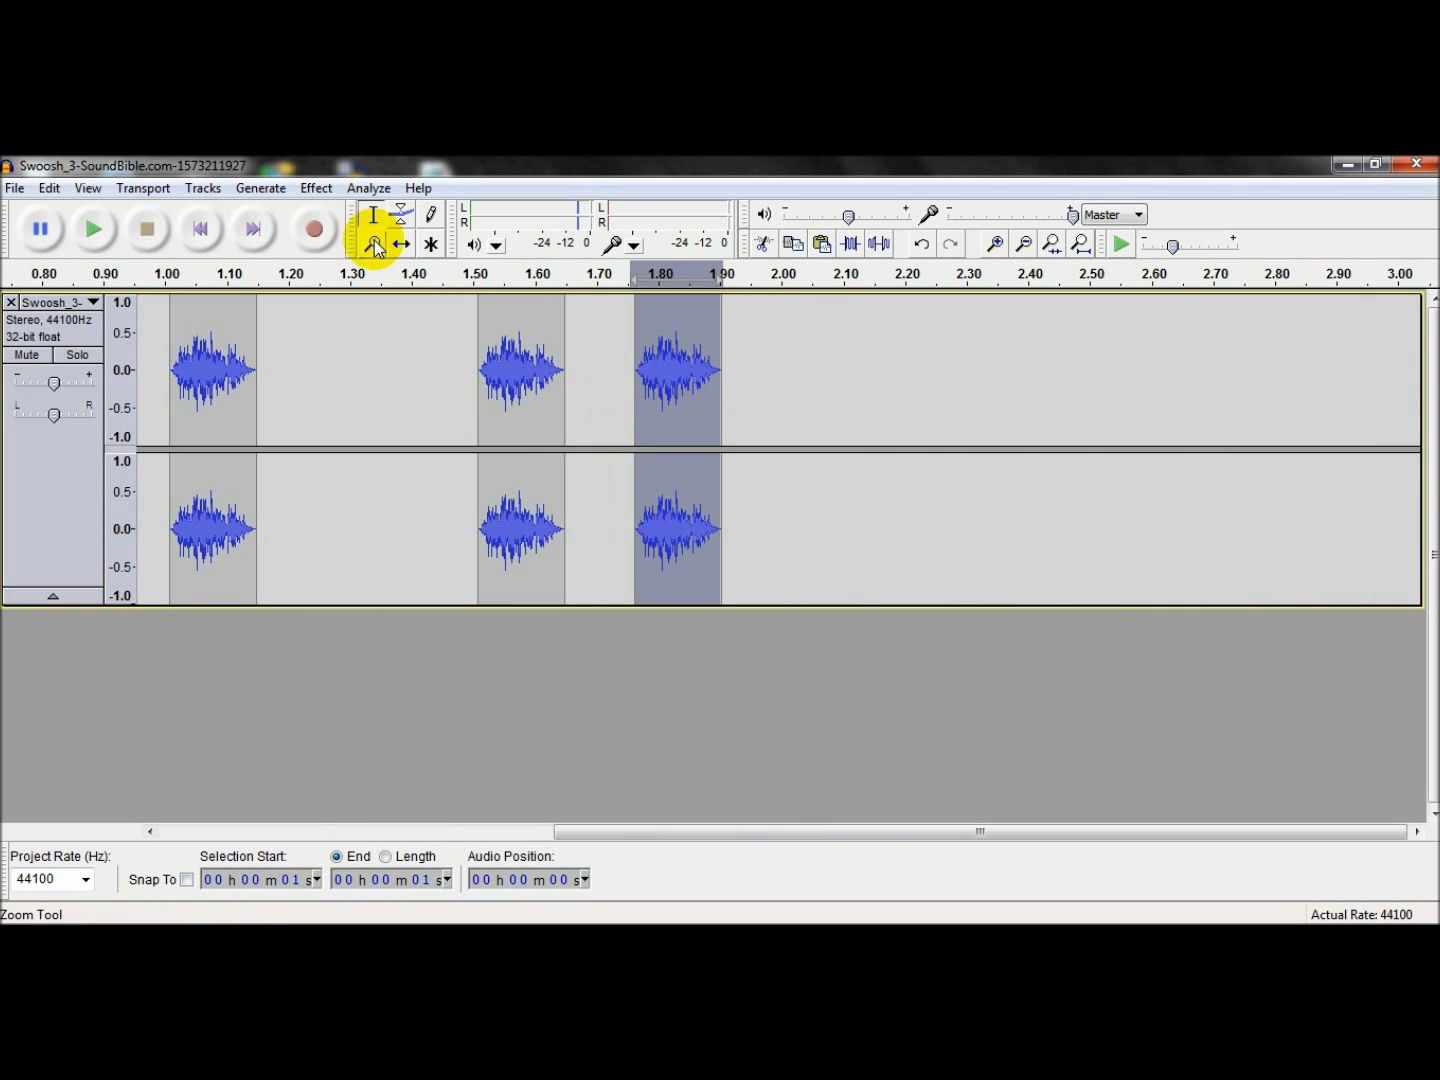
pyautogui.click(401, 244)
pyautogui.moveTo(677, 372); pyautogui.dragTo(824, 396)
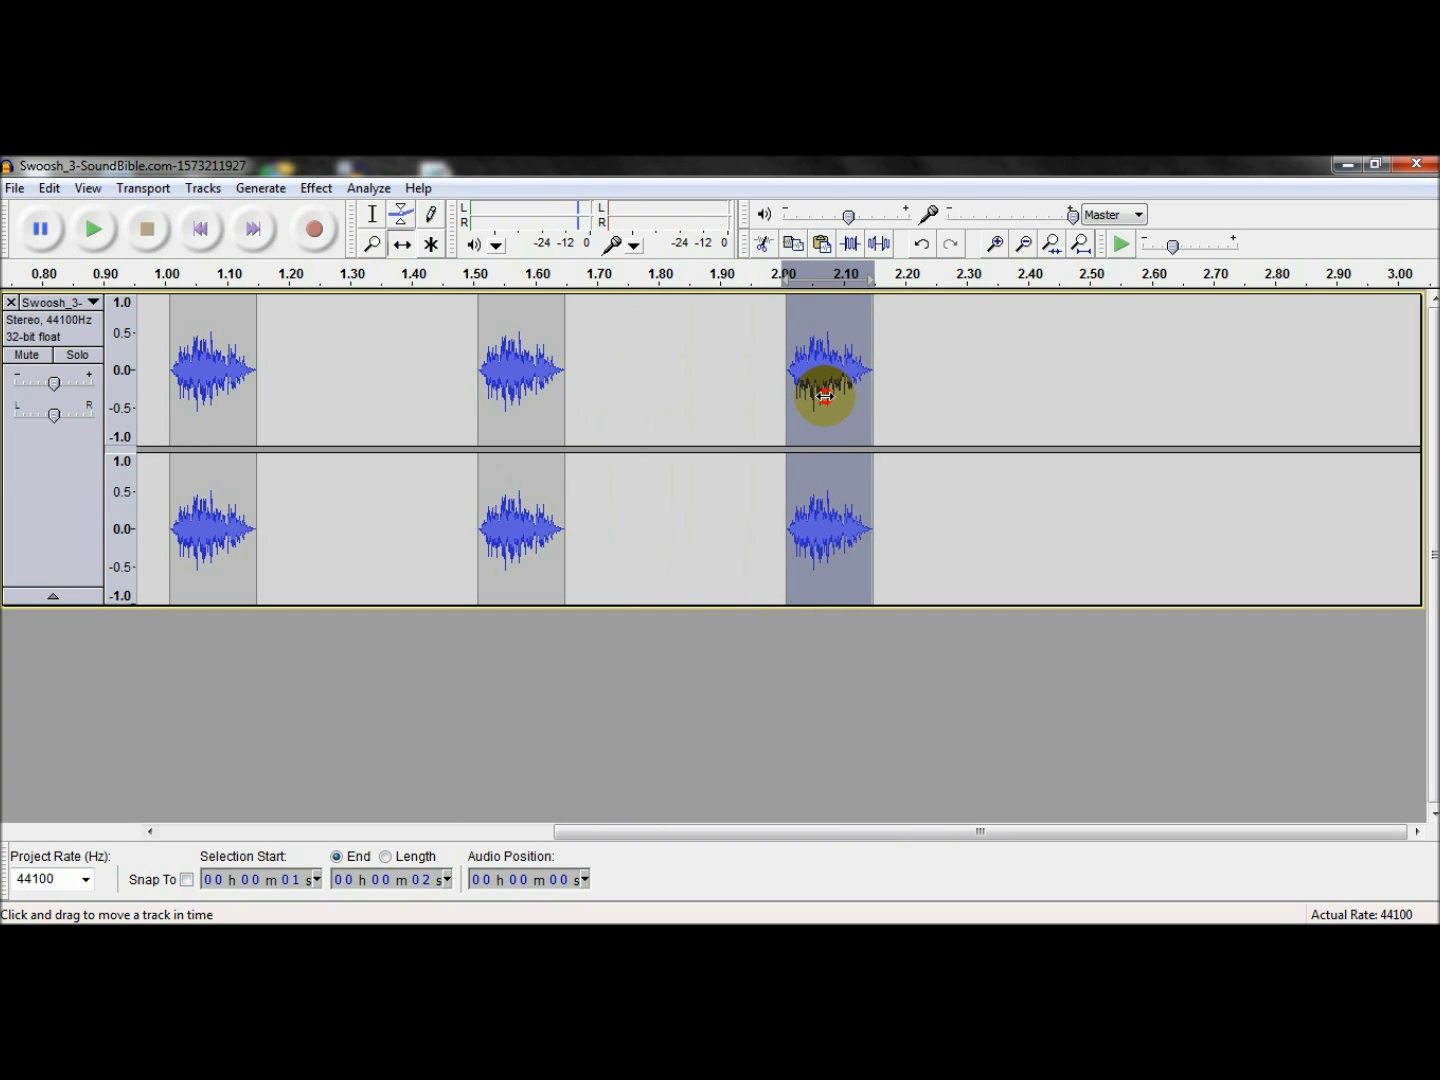
# - Paste a fifth swoosh after the fourth one and shift it so that it starts at about 2.50 s
pyautogui.click(373, 214)
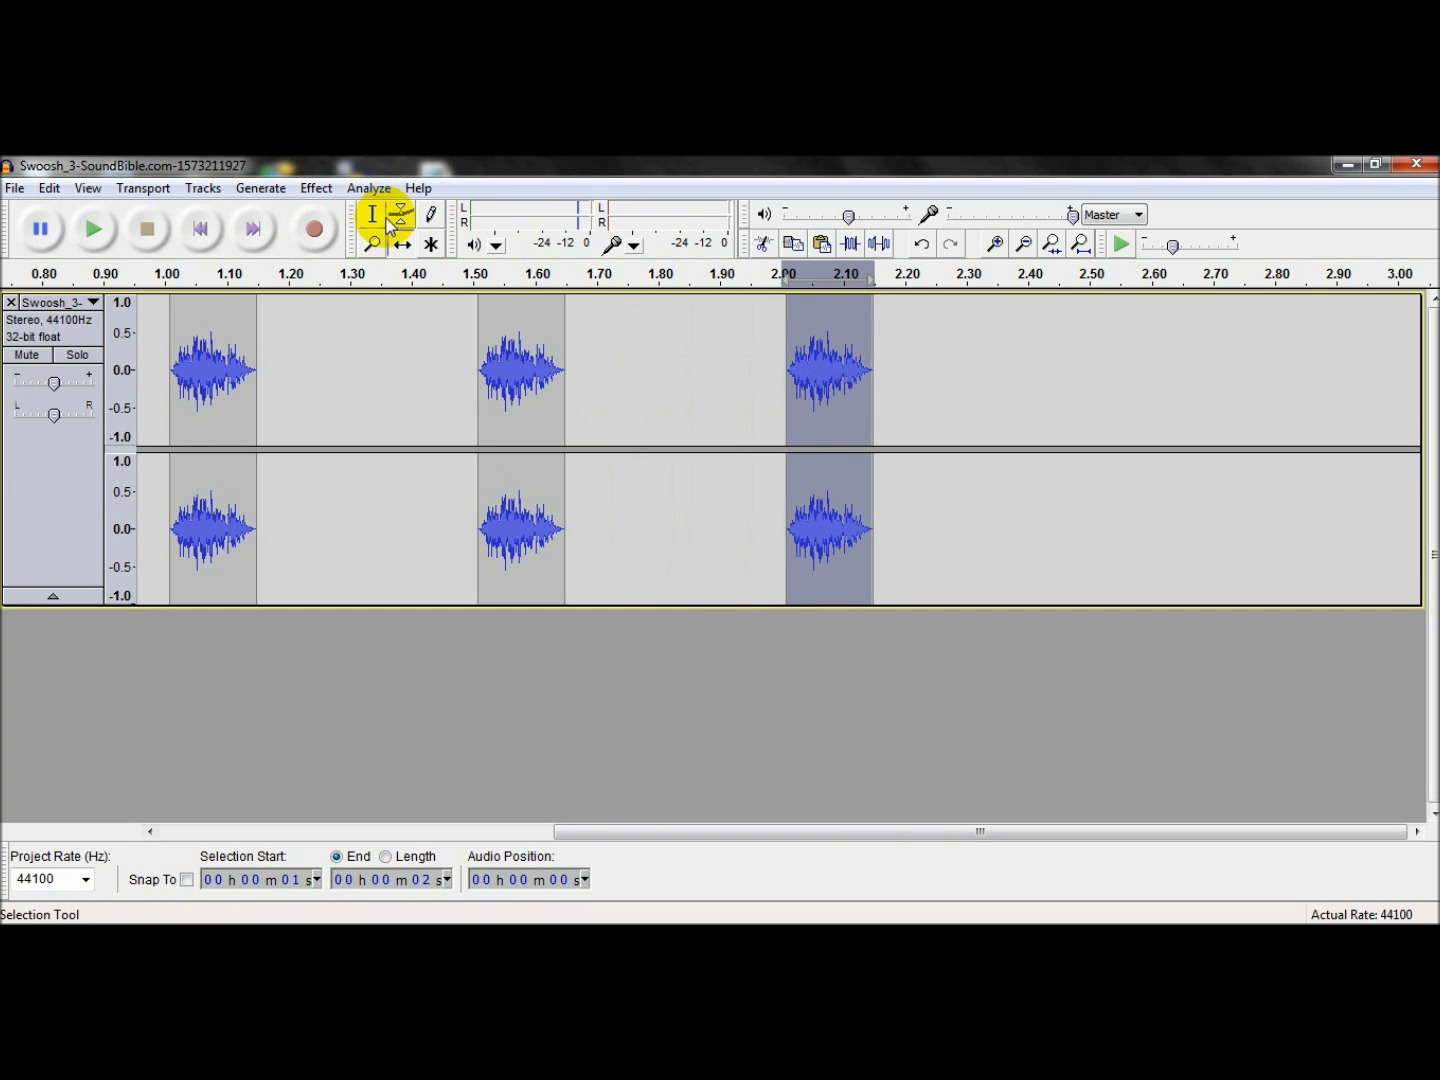
pyautogui.click(899, 370)
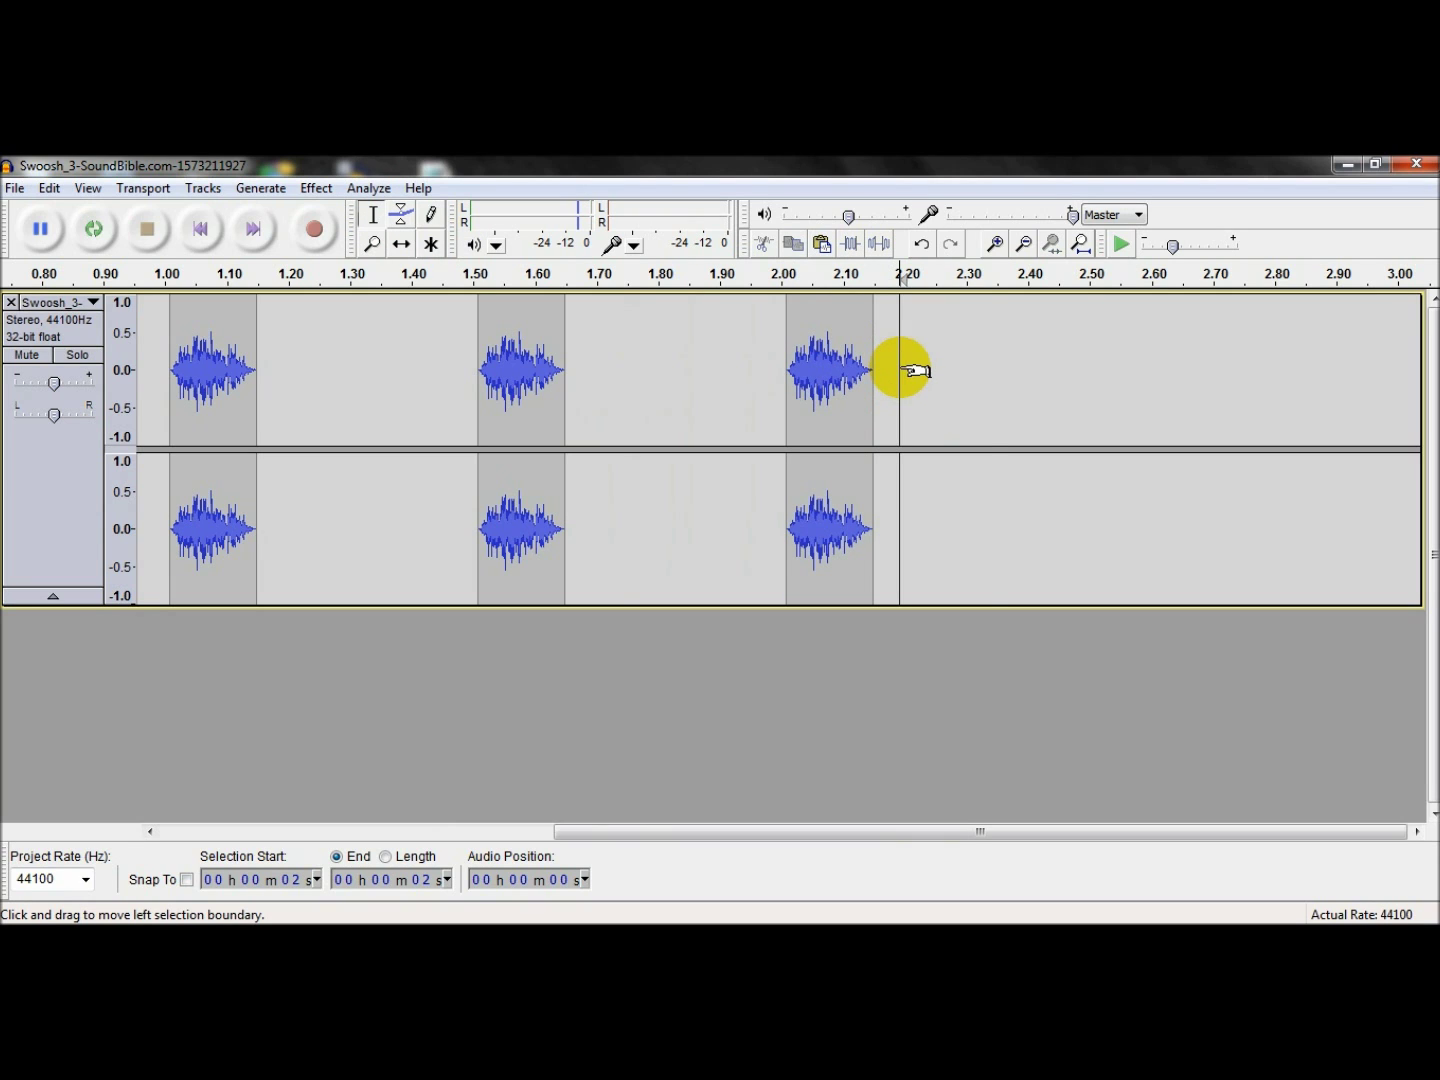
pyautogui.hotkey('ctrl', 'v')
pyautogui.click(400, 243)
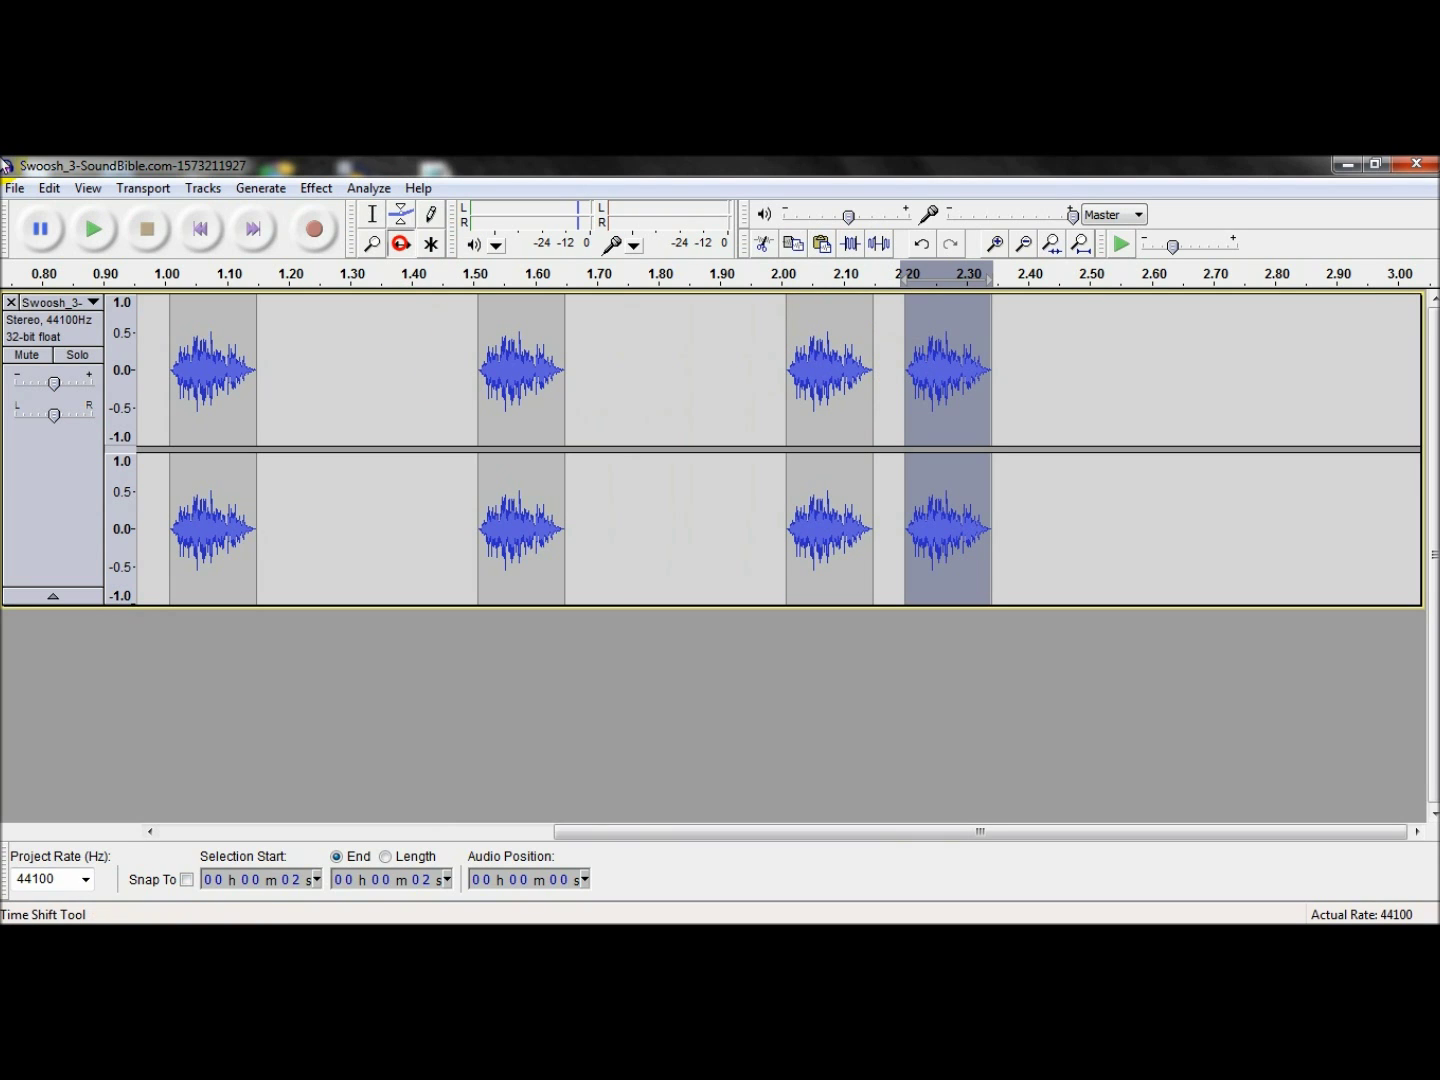
pyautogui.moveTo(935, 354); pyautogui.dragTo(1136, 384)
# - Play the sequence of swooshes from about 0.42 s, just before the first clip
pyautogui.moveTo(885, 834); pyautogui.dragTo(779, 774)
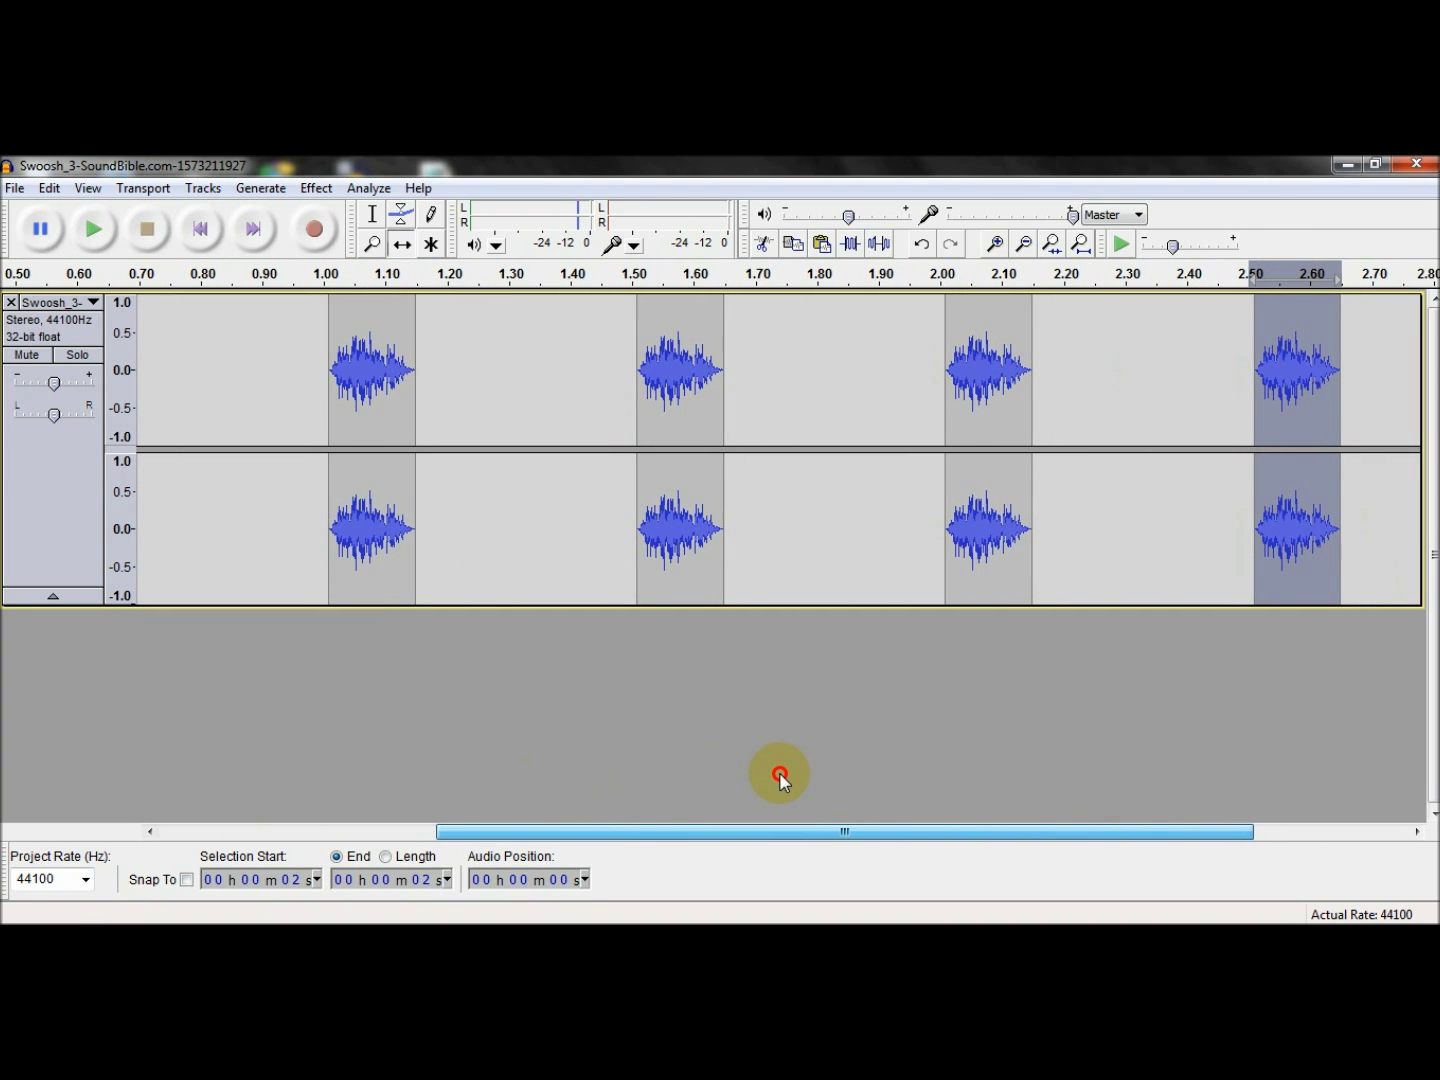
pyautogui.moveTo(780, 775); pyautogui.dragTo(980, 813)
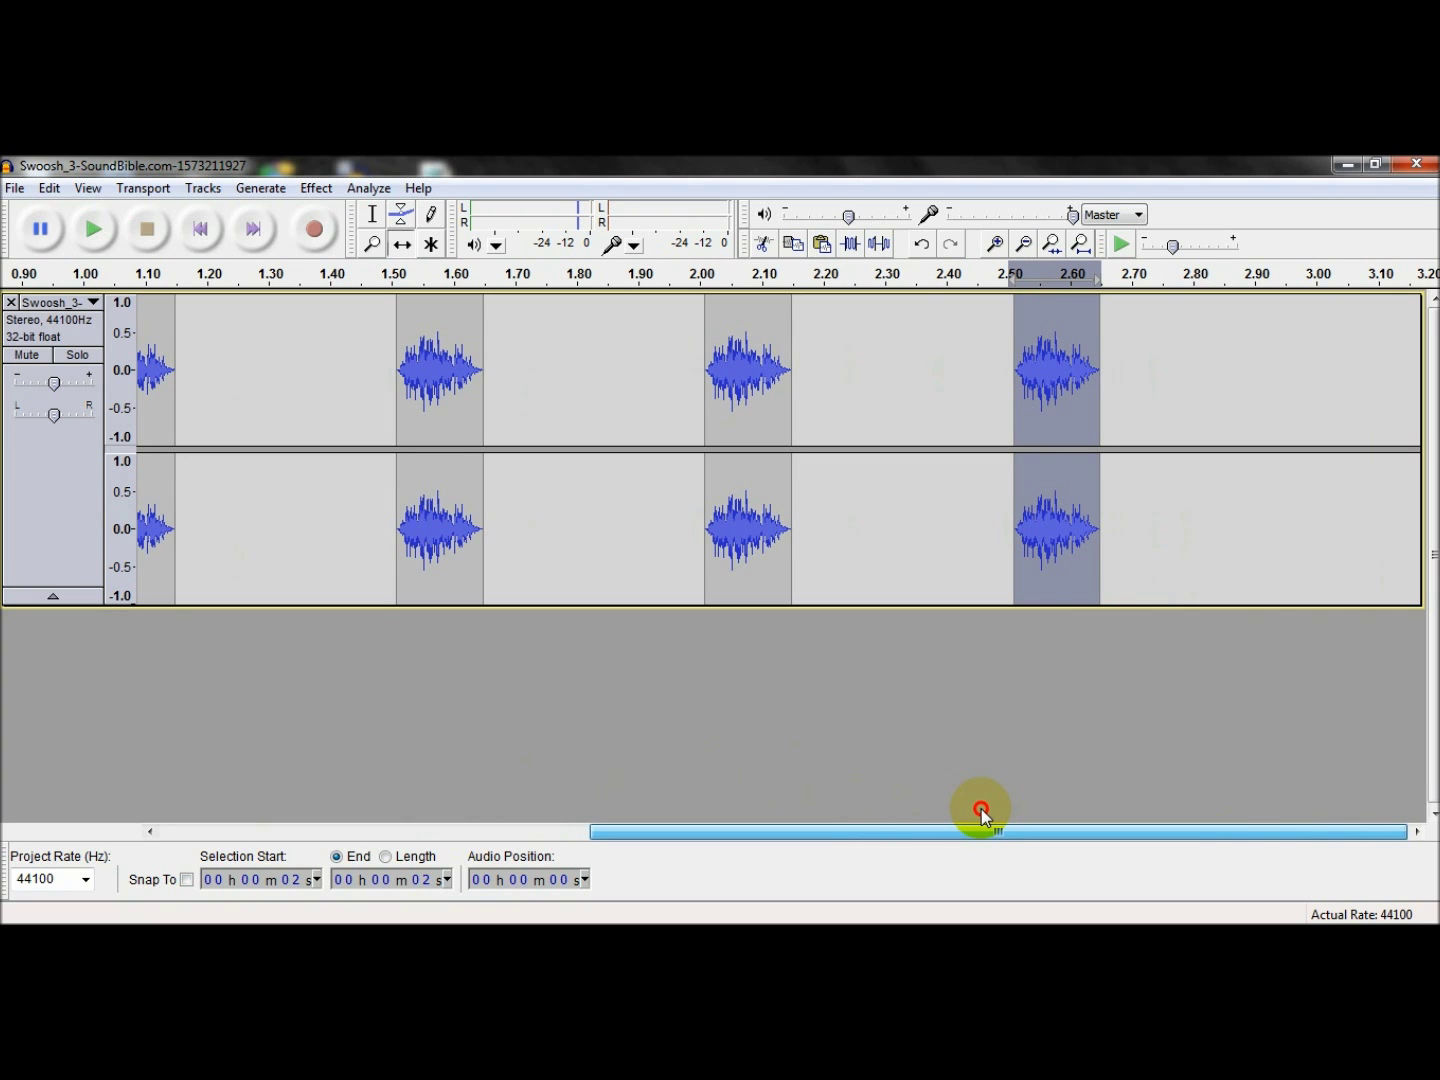
pyautogui.moveTo(983, 808); pyautogui.dragTo(530, 758)
pyautogui.click(371, 312)
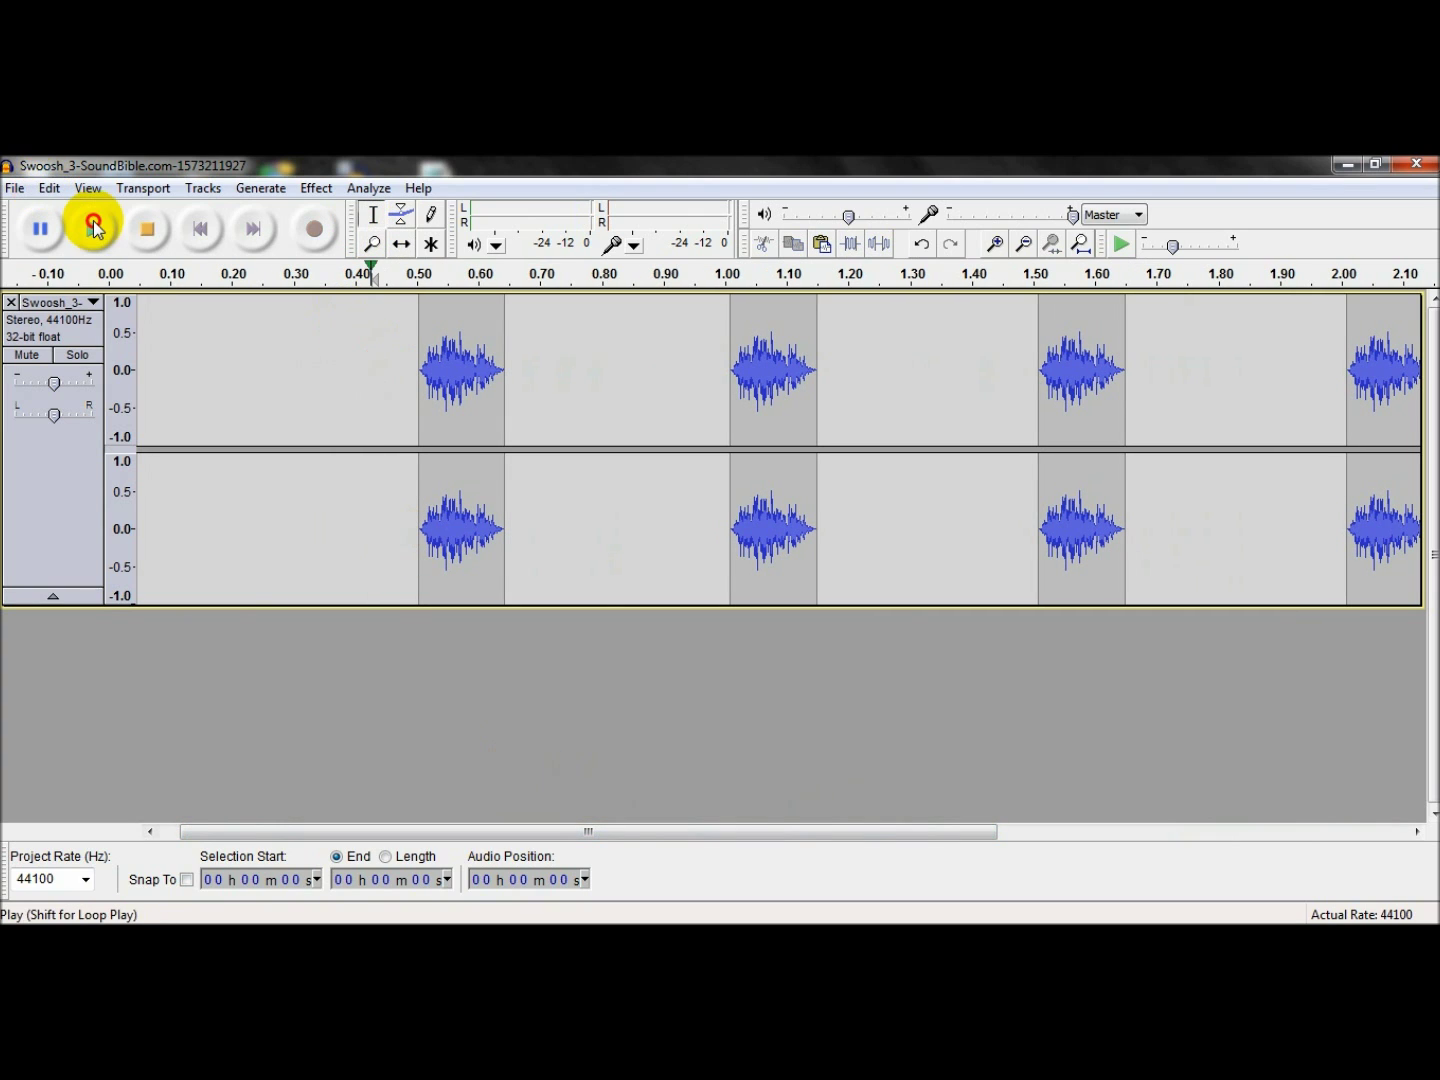
# - Play back the swooshes from the cursor and stop the playback after the fourth one
pyautogui.click(93, 230)
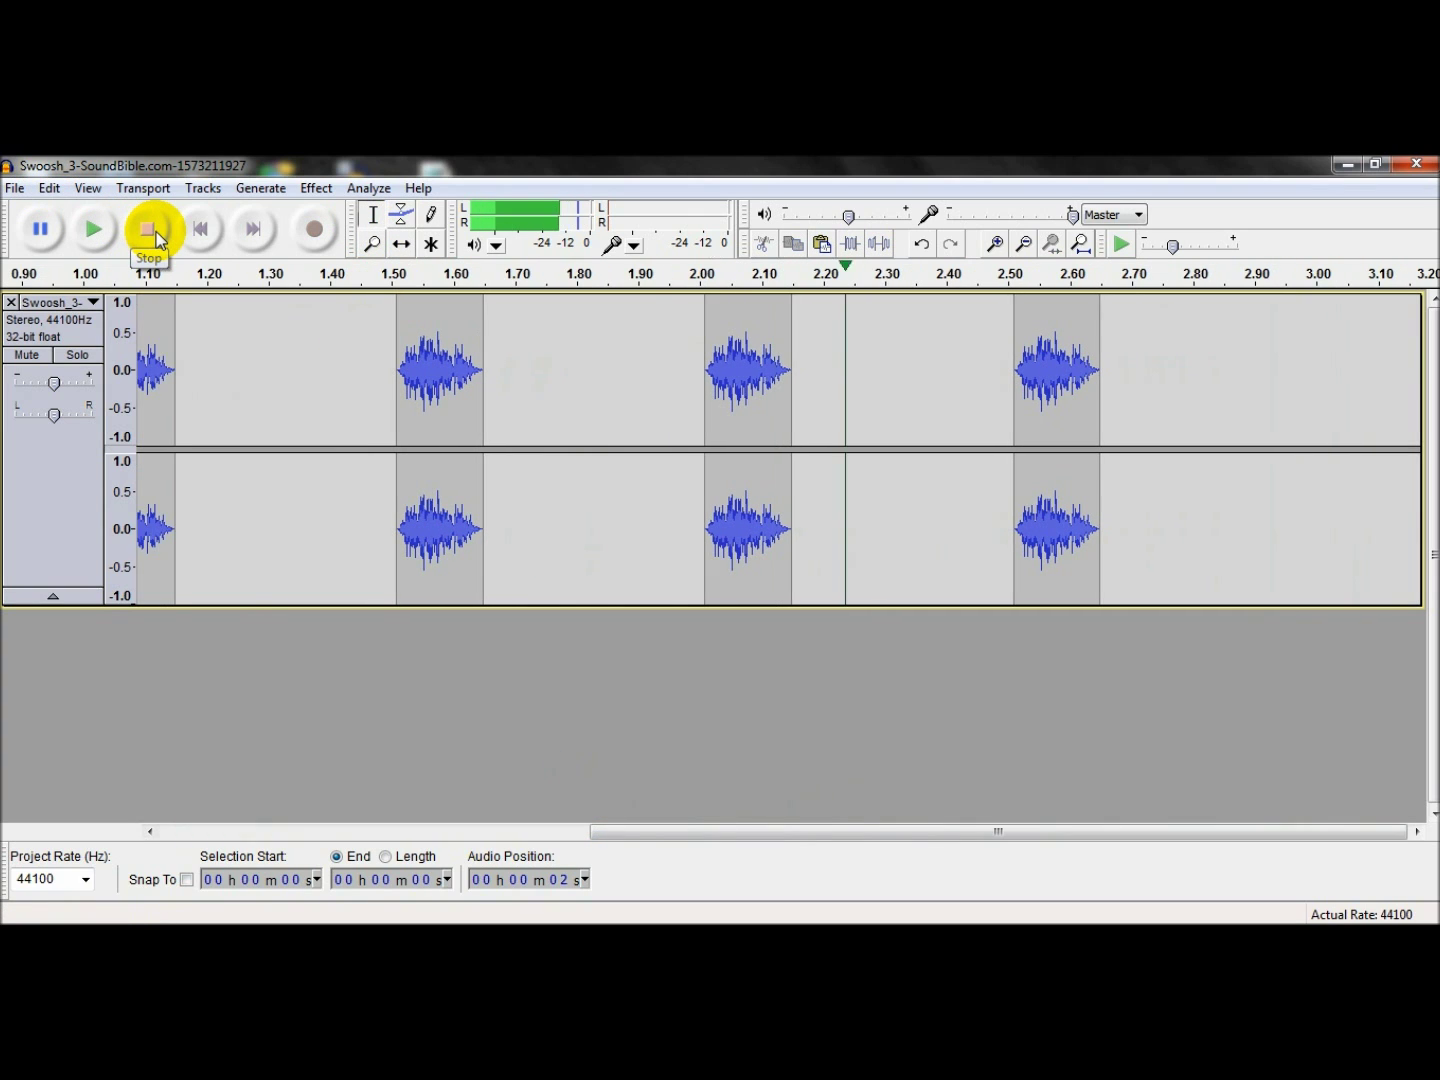
pyautogui.click(149, 238)
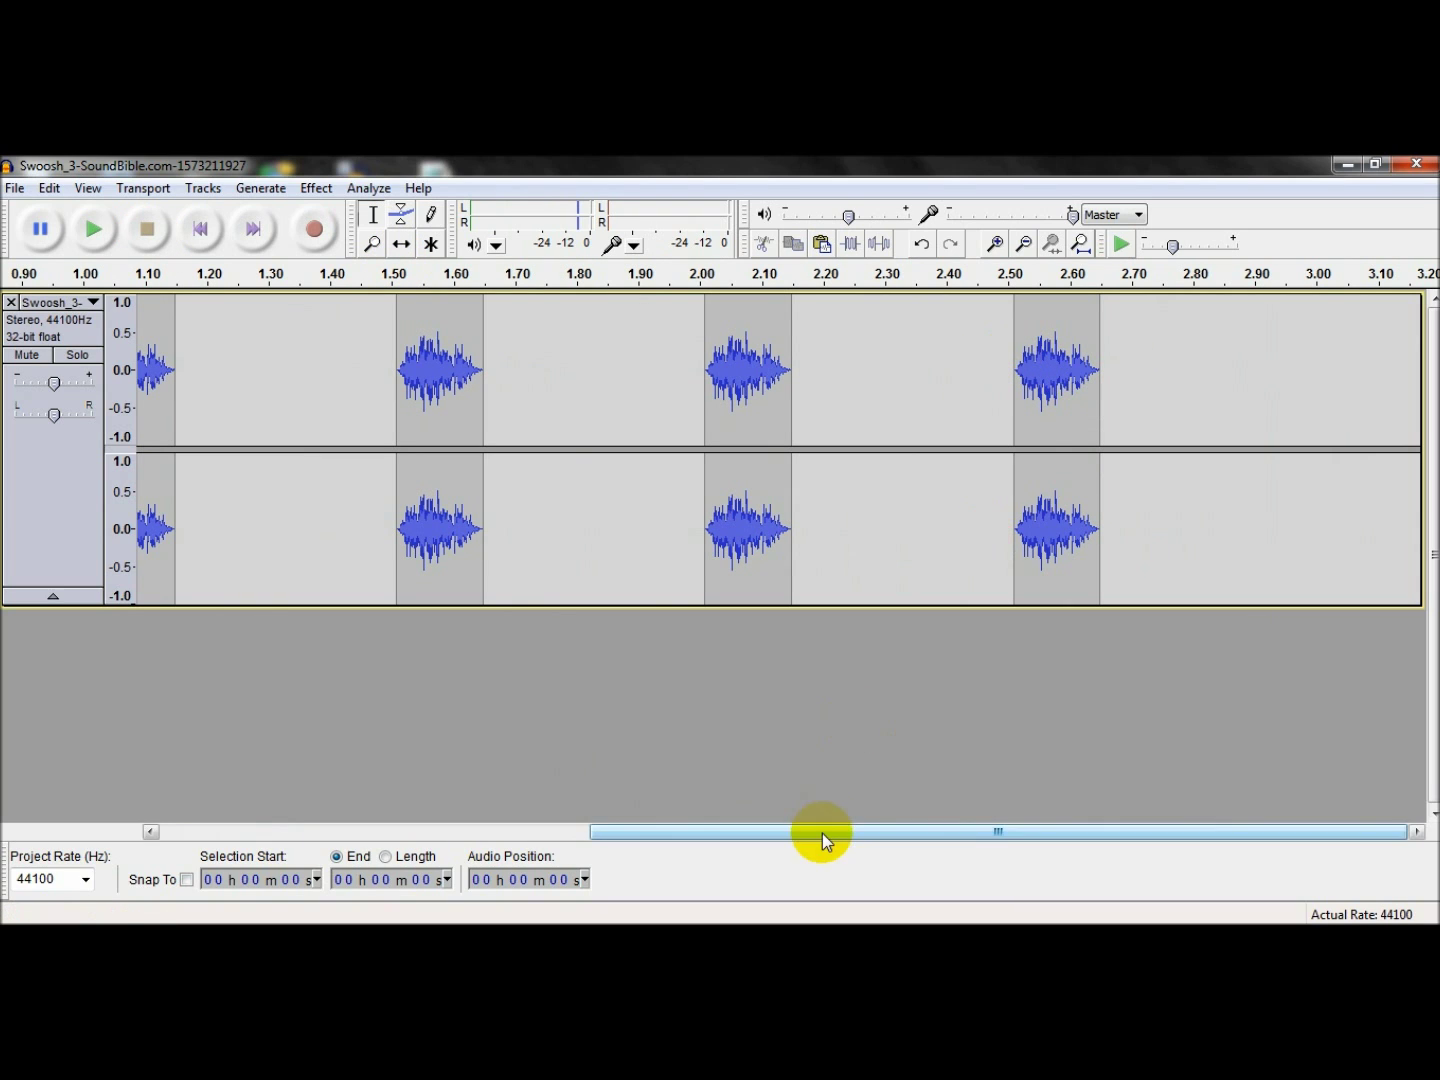
# - Copy the fifth swoosh and paste it as a sixth clip at about 3.00 s
pyautogui.moveTo(1014, 372); pyautogui.dragTo(1098, 380)
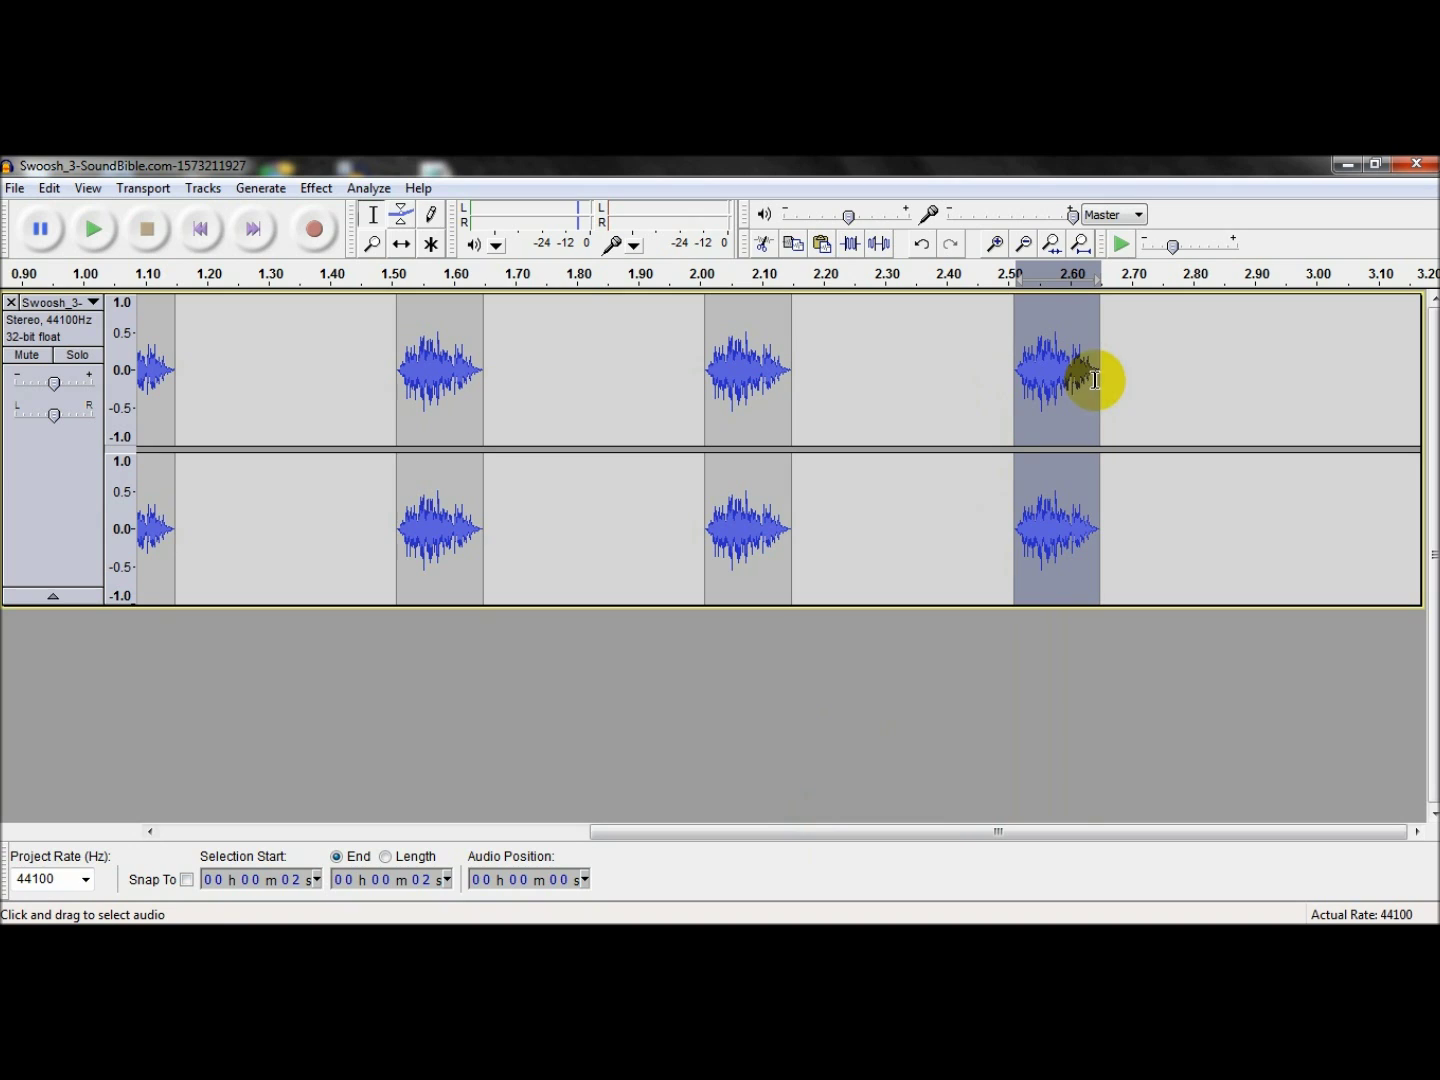
pyautogui.click(1318, 338)
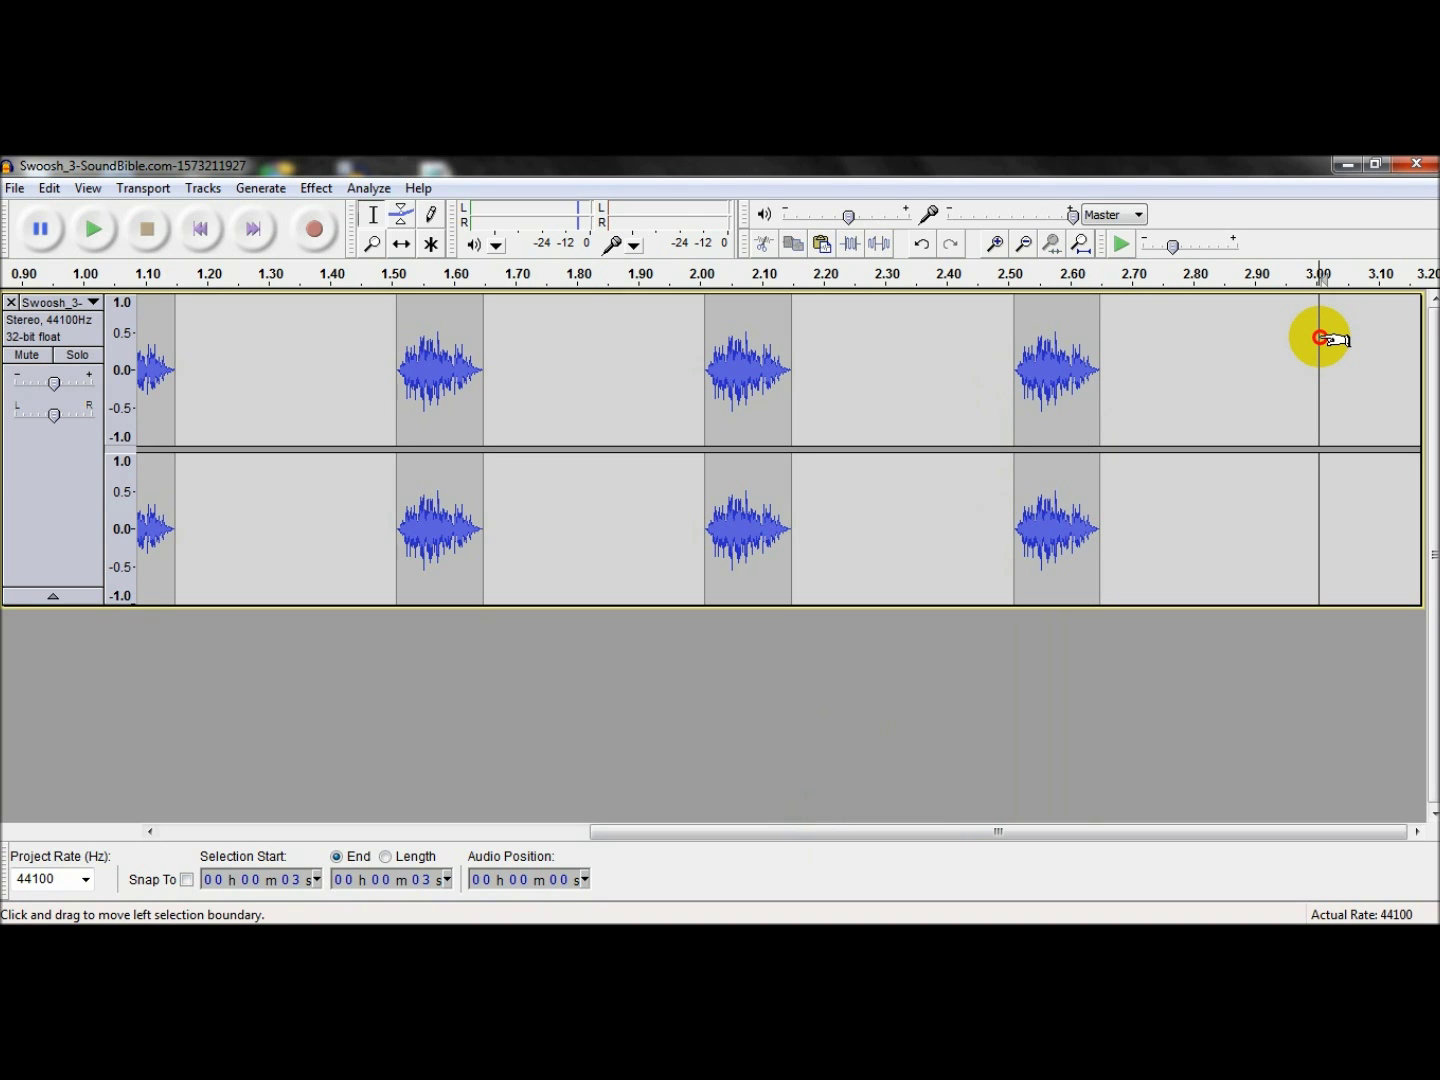
pyautogui.hotkey('ctrl', 'v')
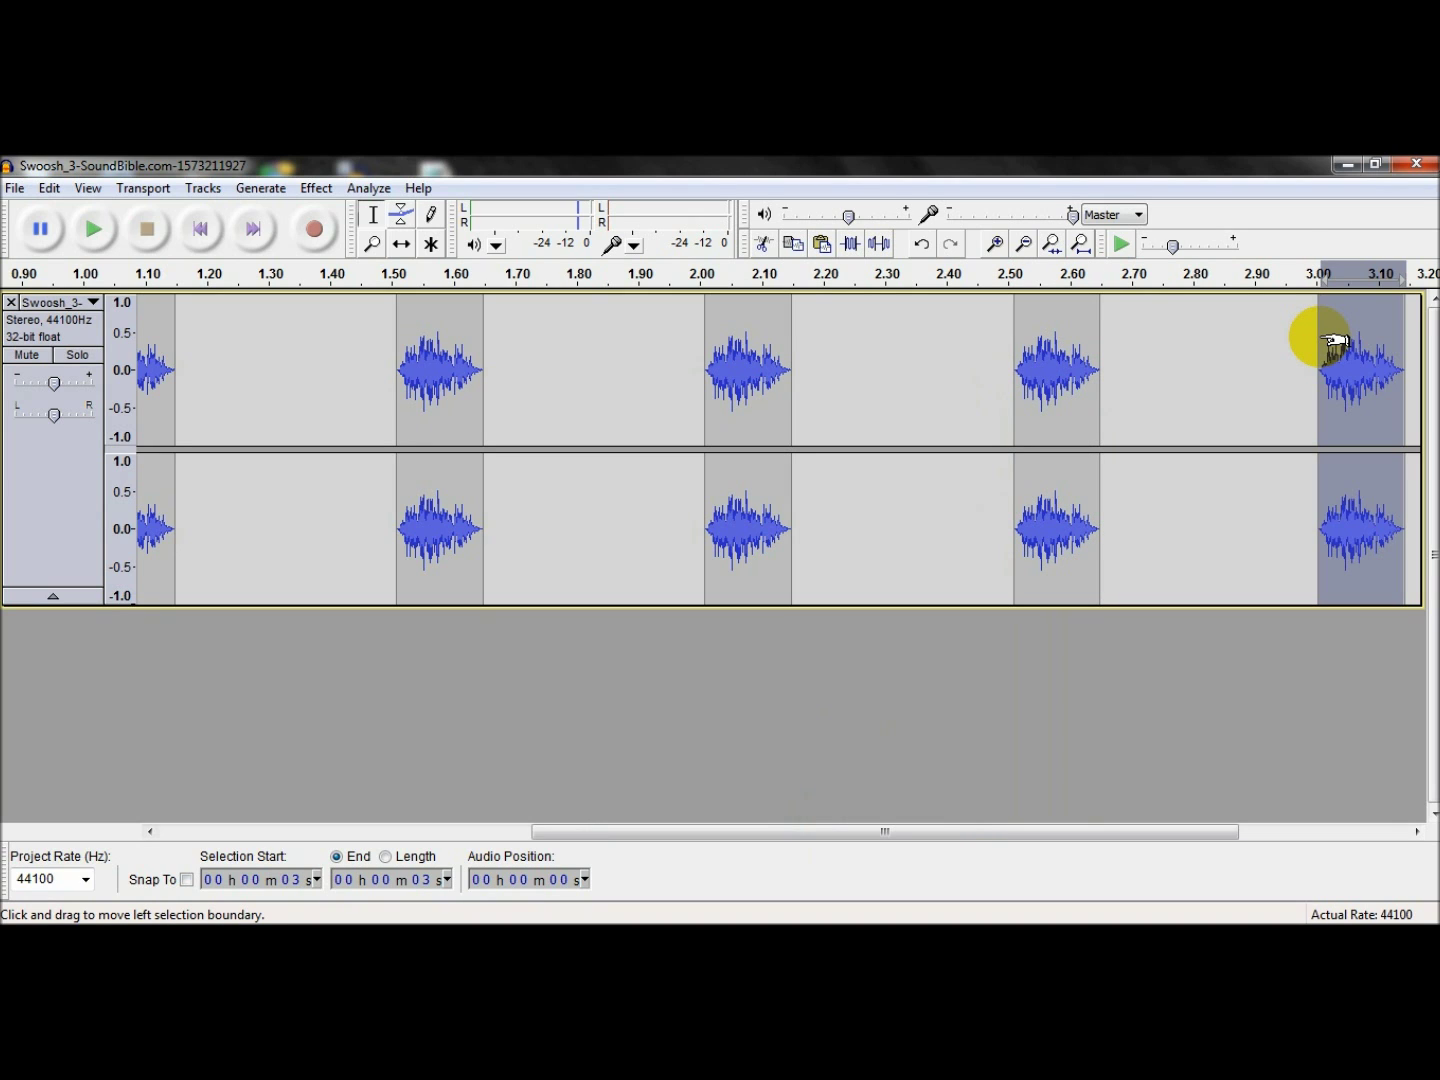
# - Apply Bass Boost to the sixth swoosh with a frequency of 200 Hz and a boost of 12 dB
pyautogui.click(314, 188)
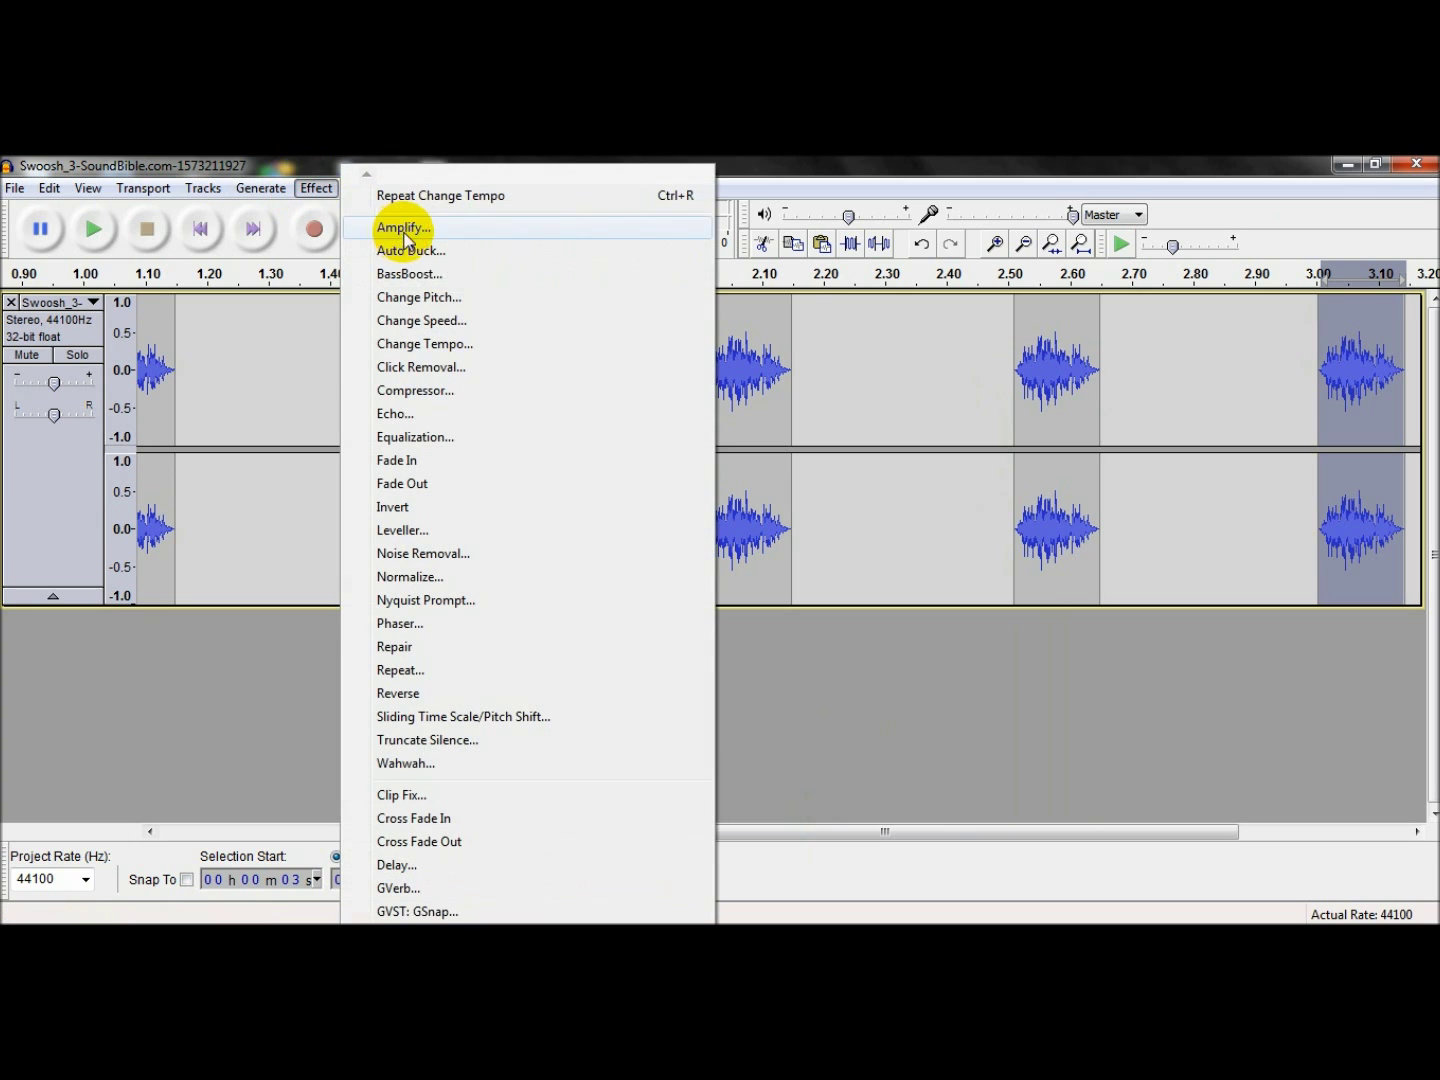
pyautogui.click(435, 275)
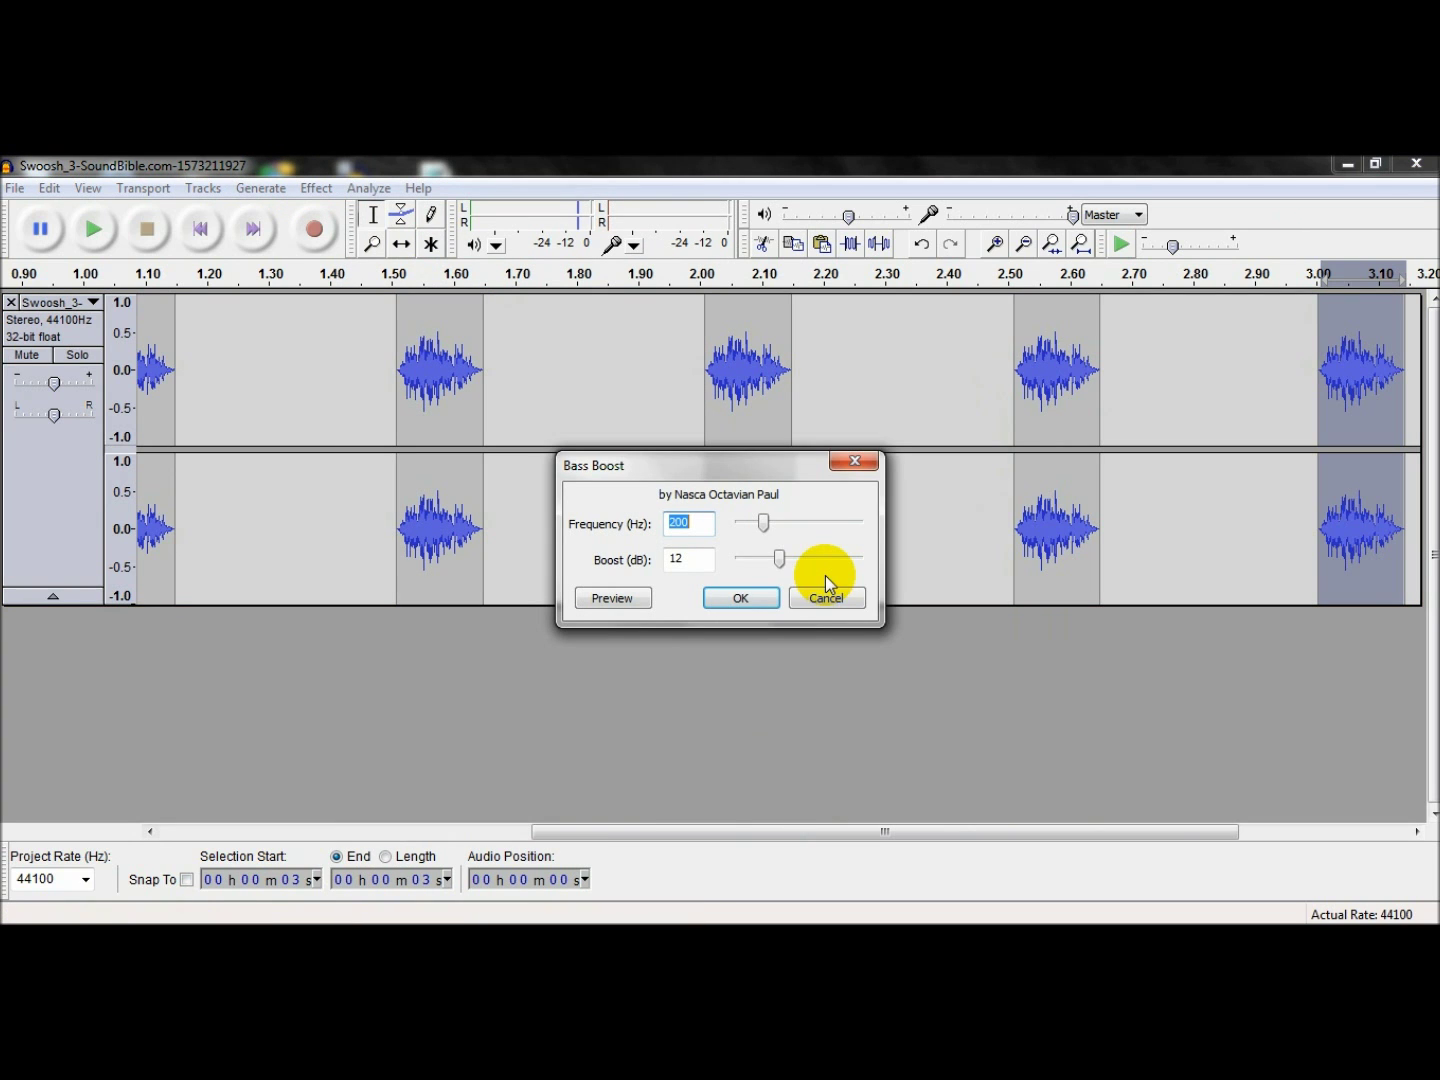
pyautogui.click(746, 596)
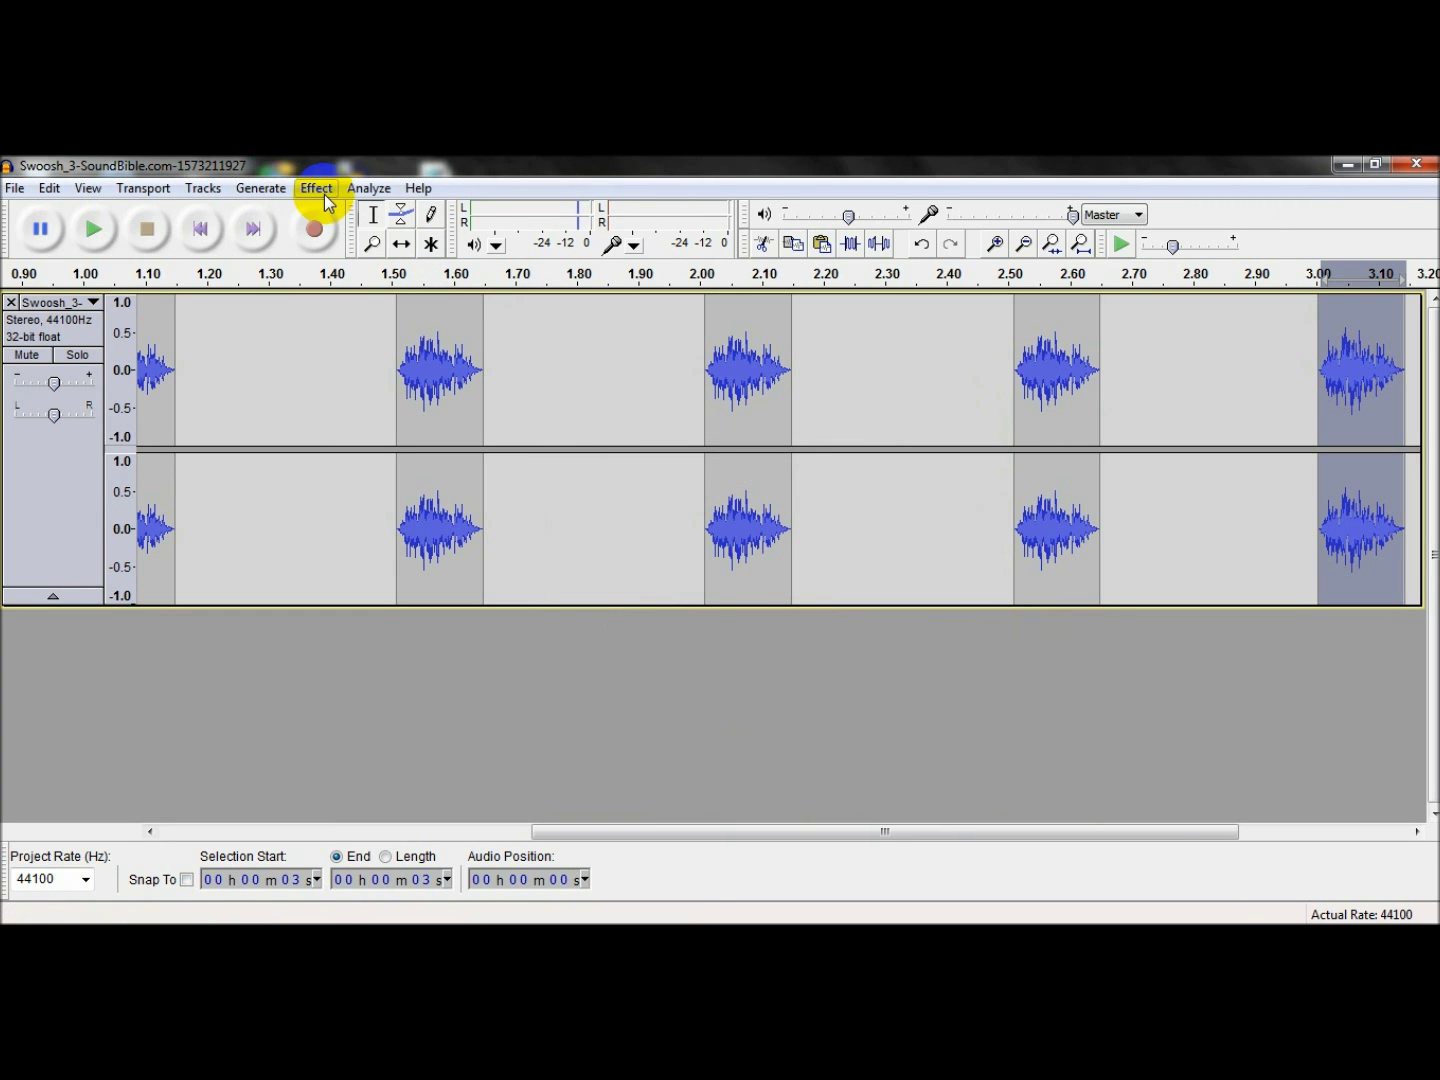
# - Reduce the level of the sixth swoosh with Amplify set to -3.1 dB
pyautogui.click(316, 188)
pyautogui.click(401, 225)
pyautogui.moveTo(742, 524); pyautogui.dragTo(743, 524)
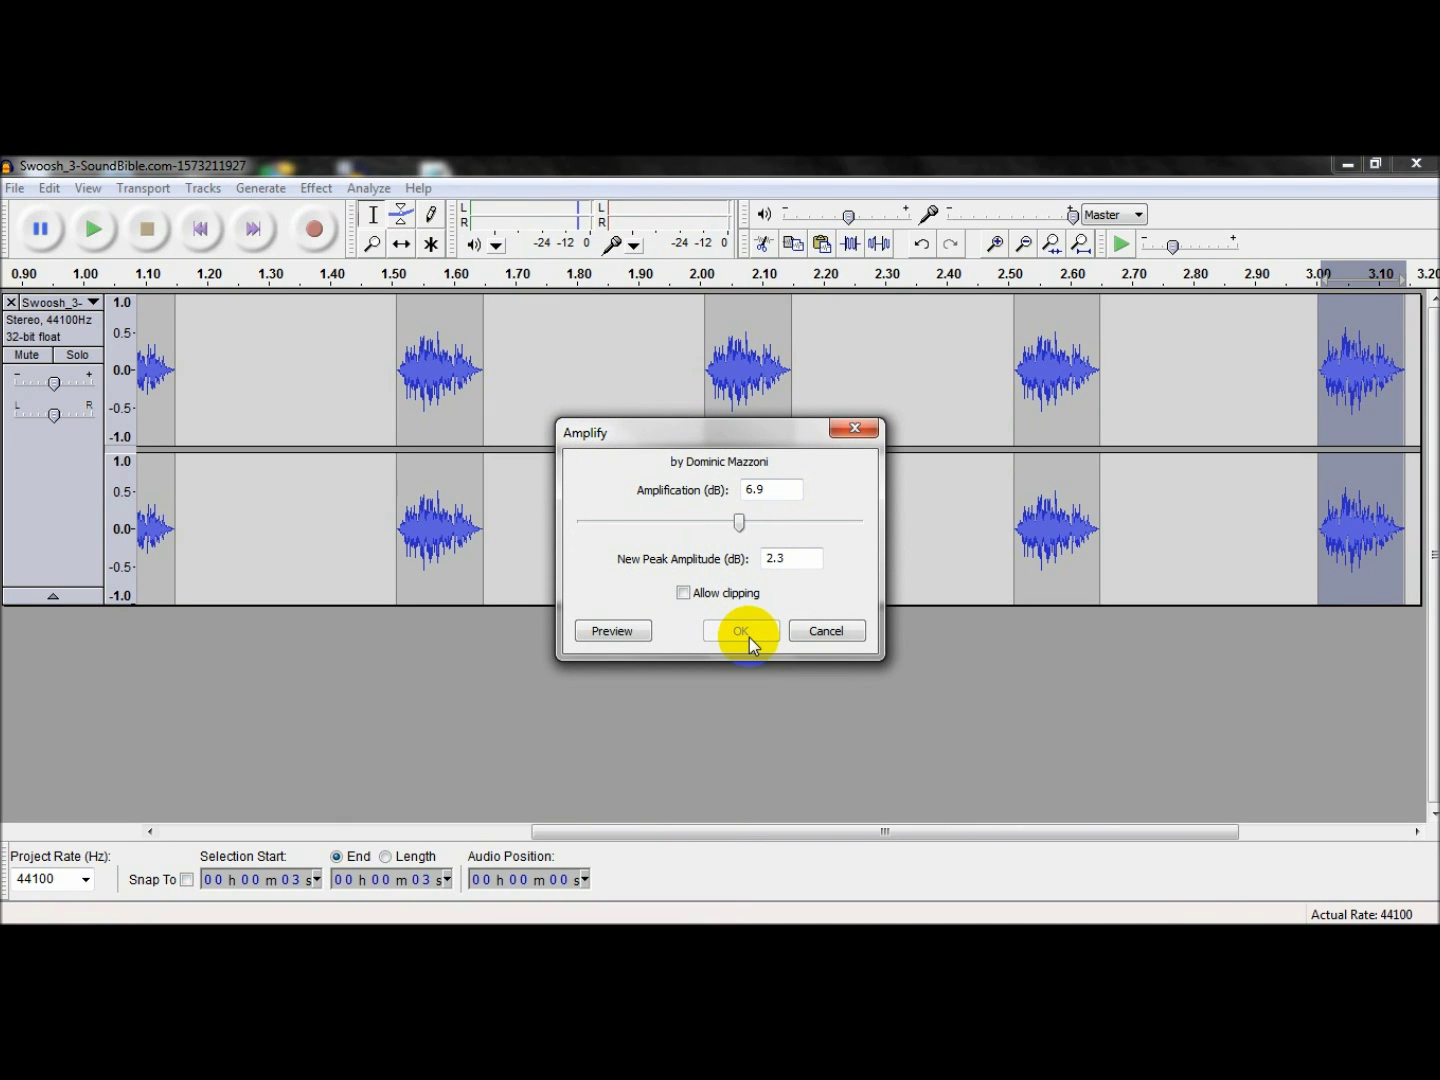
pyautogui.click(745, 522)
pyautogui.click(720, 522)
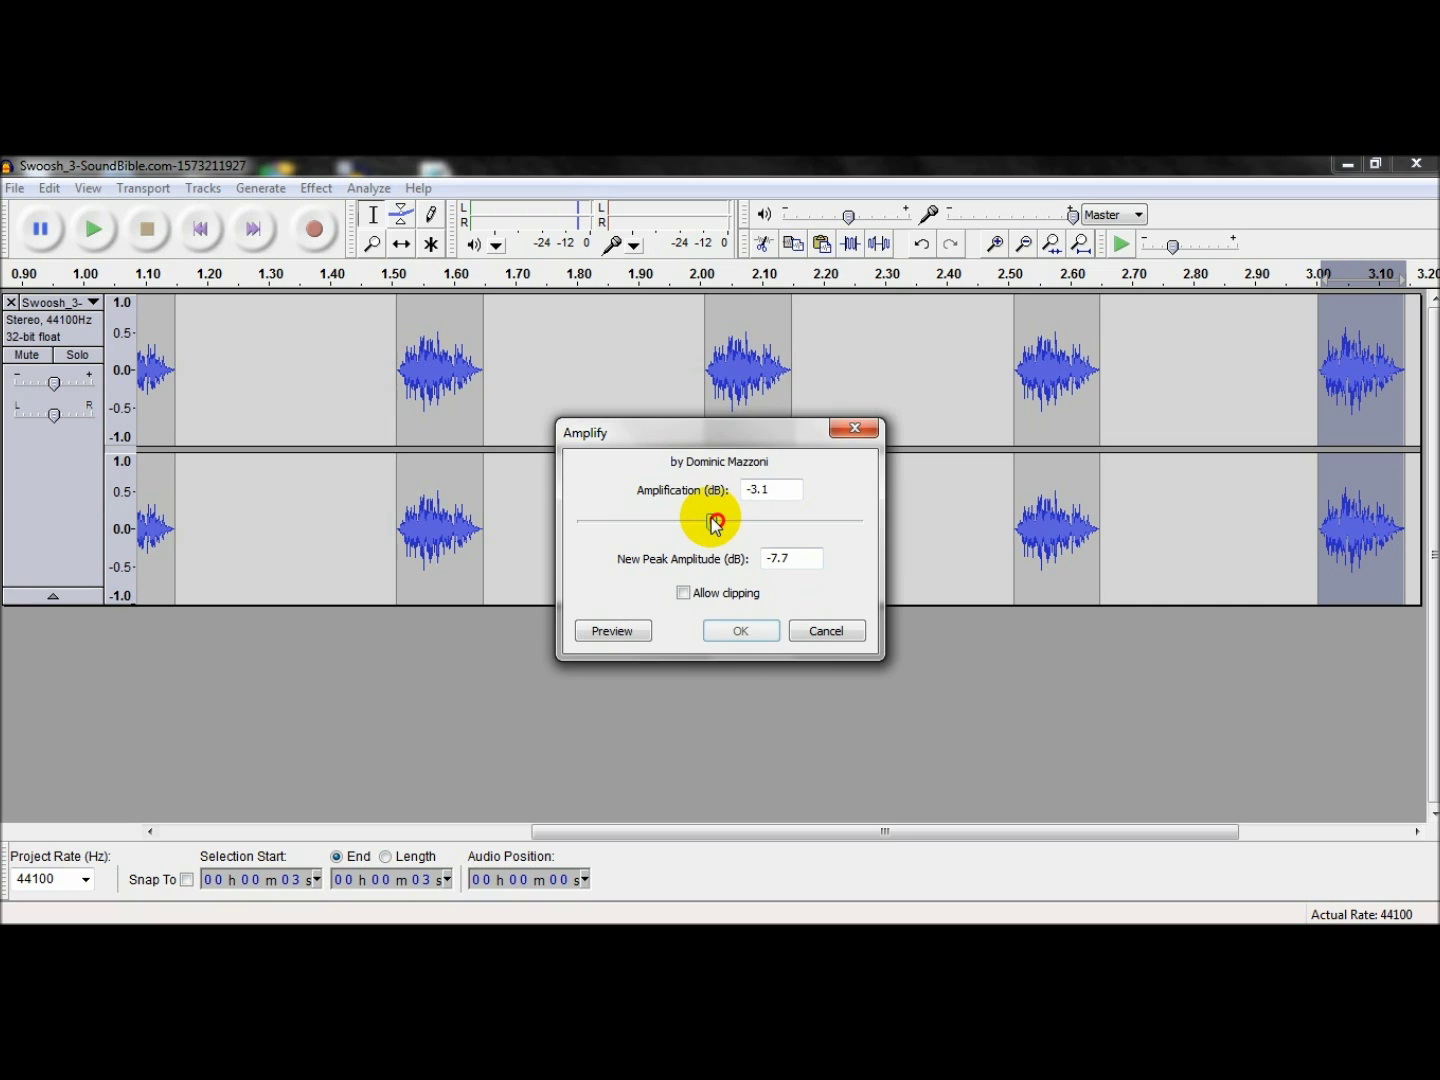
pyautogui.click(741, 630)
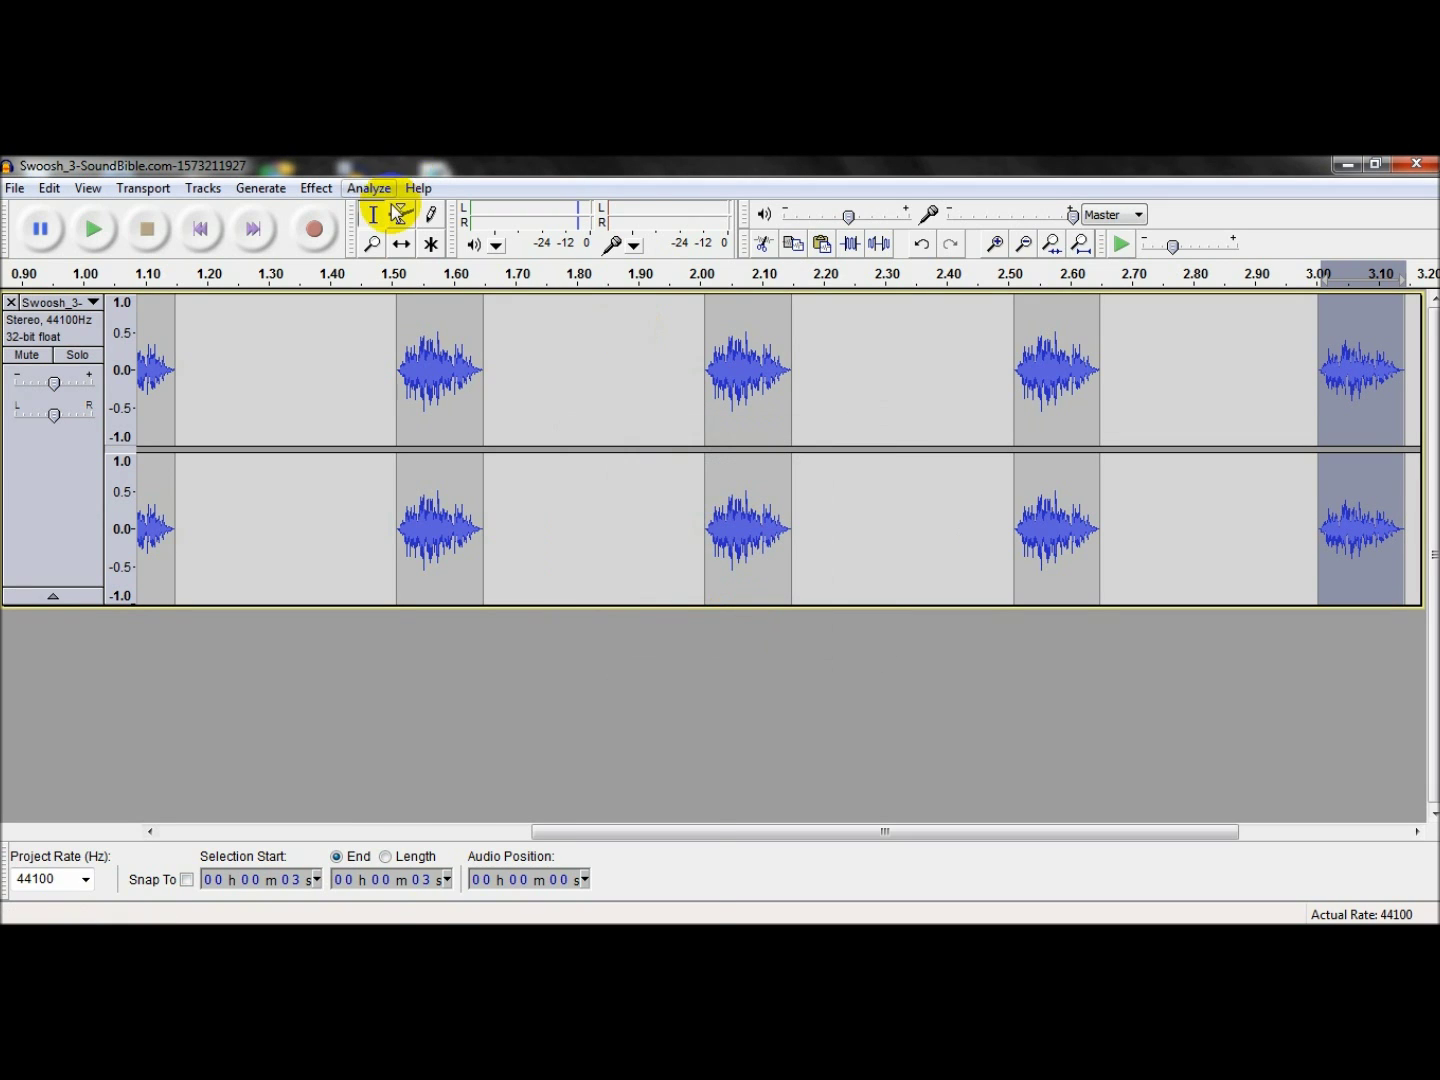
# - Amplify the sixth swoosh by 7.7 dB to a new peak amplitude of 0.0 dB
pyautogui.click(316, 188)
pyautogui.click(370, 229)
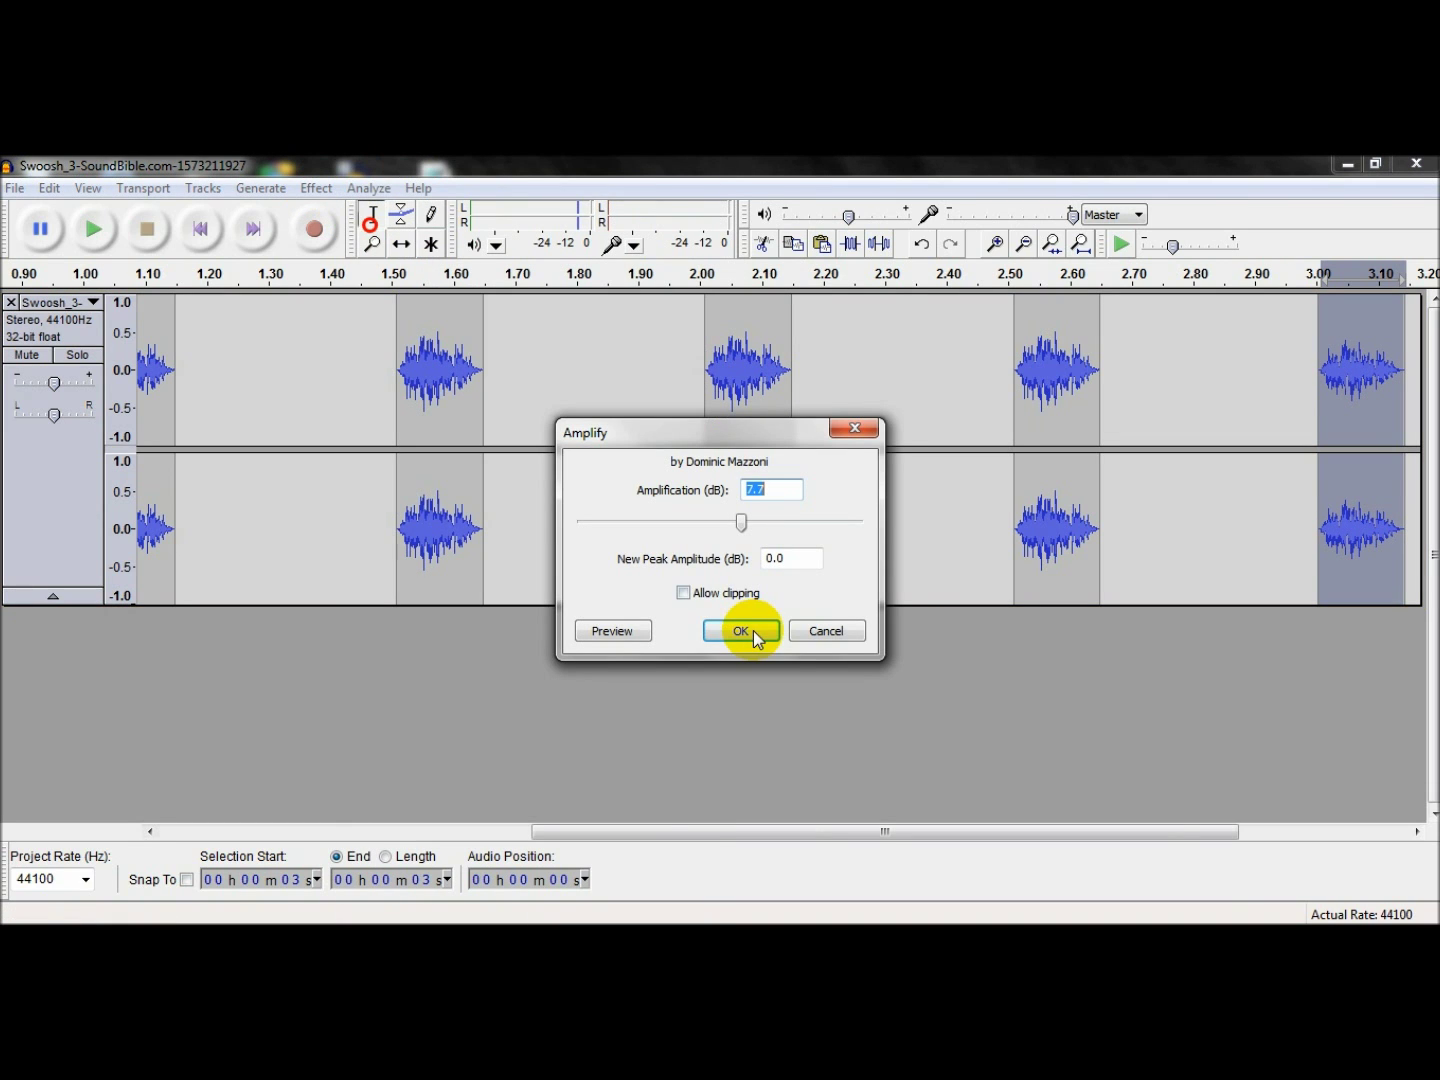
pyautogui.click(742, 629)
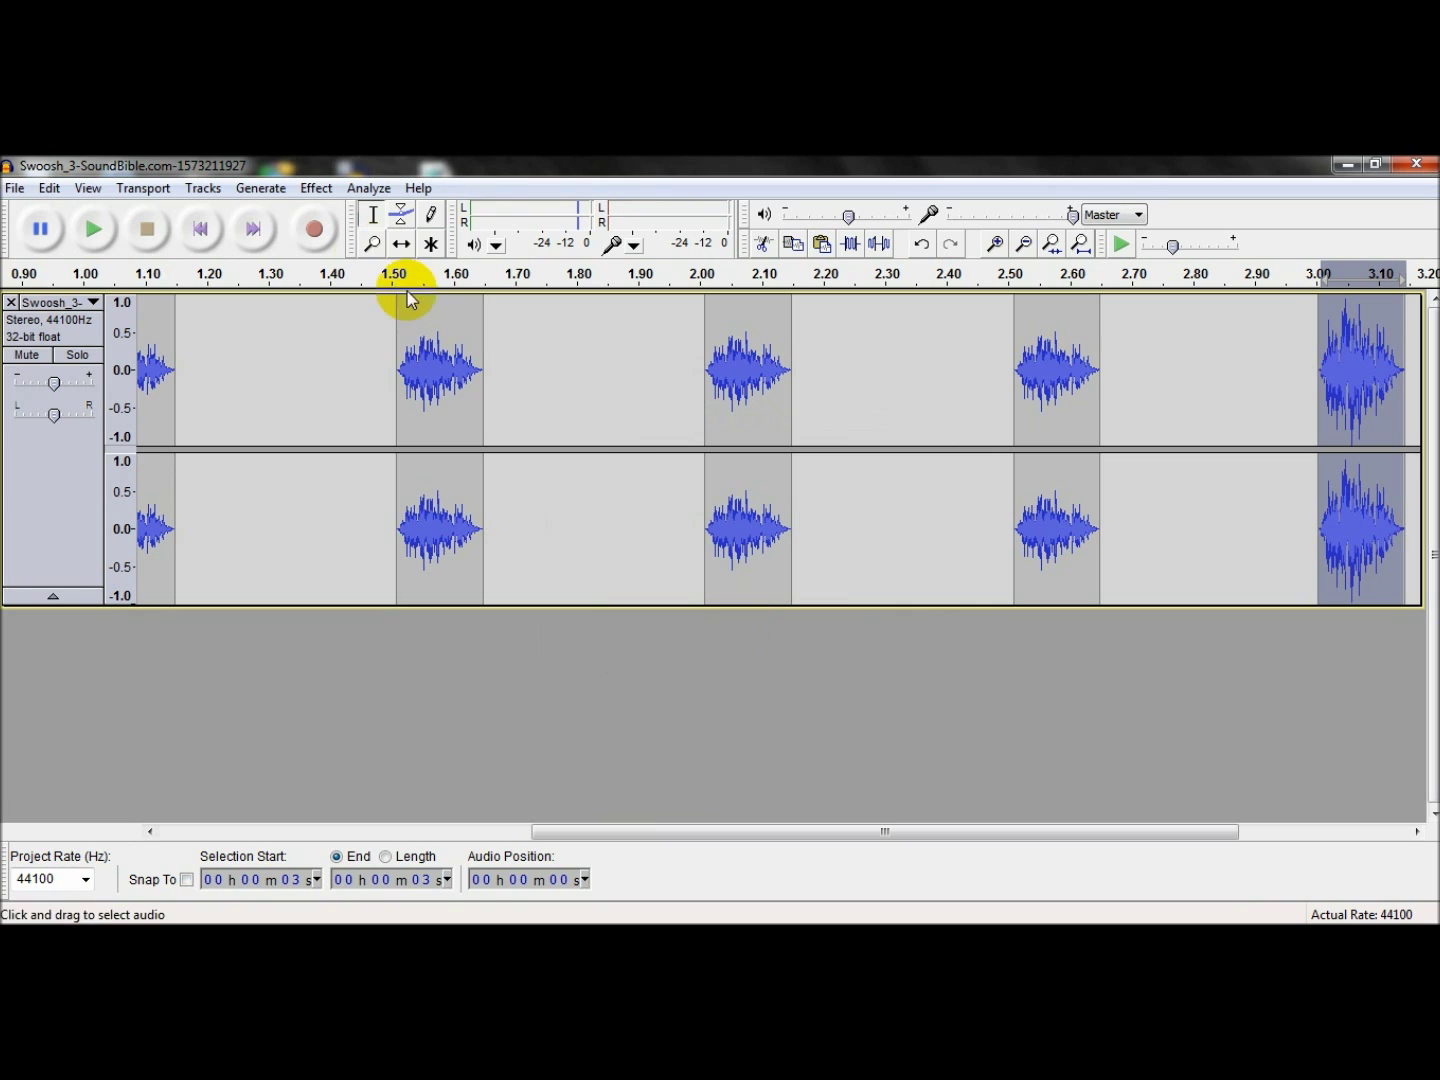
# - Play the amplified sixth swoosh from about 2.84 s
pyautogui.click(1221, 406)
pyautogui.click(112, 237)
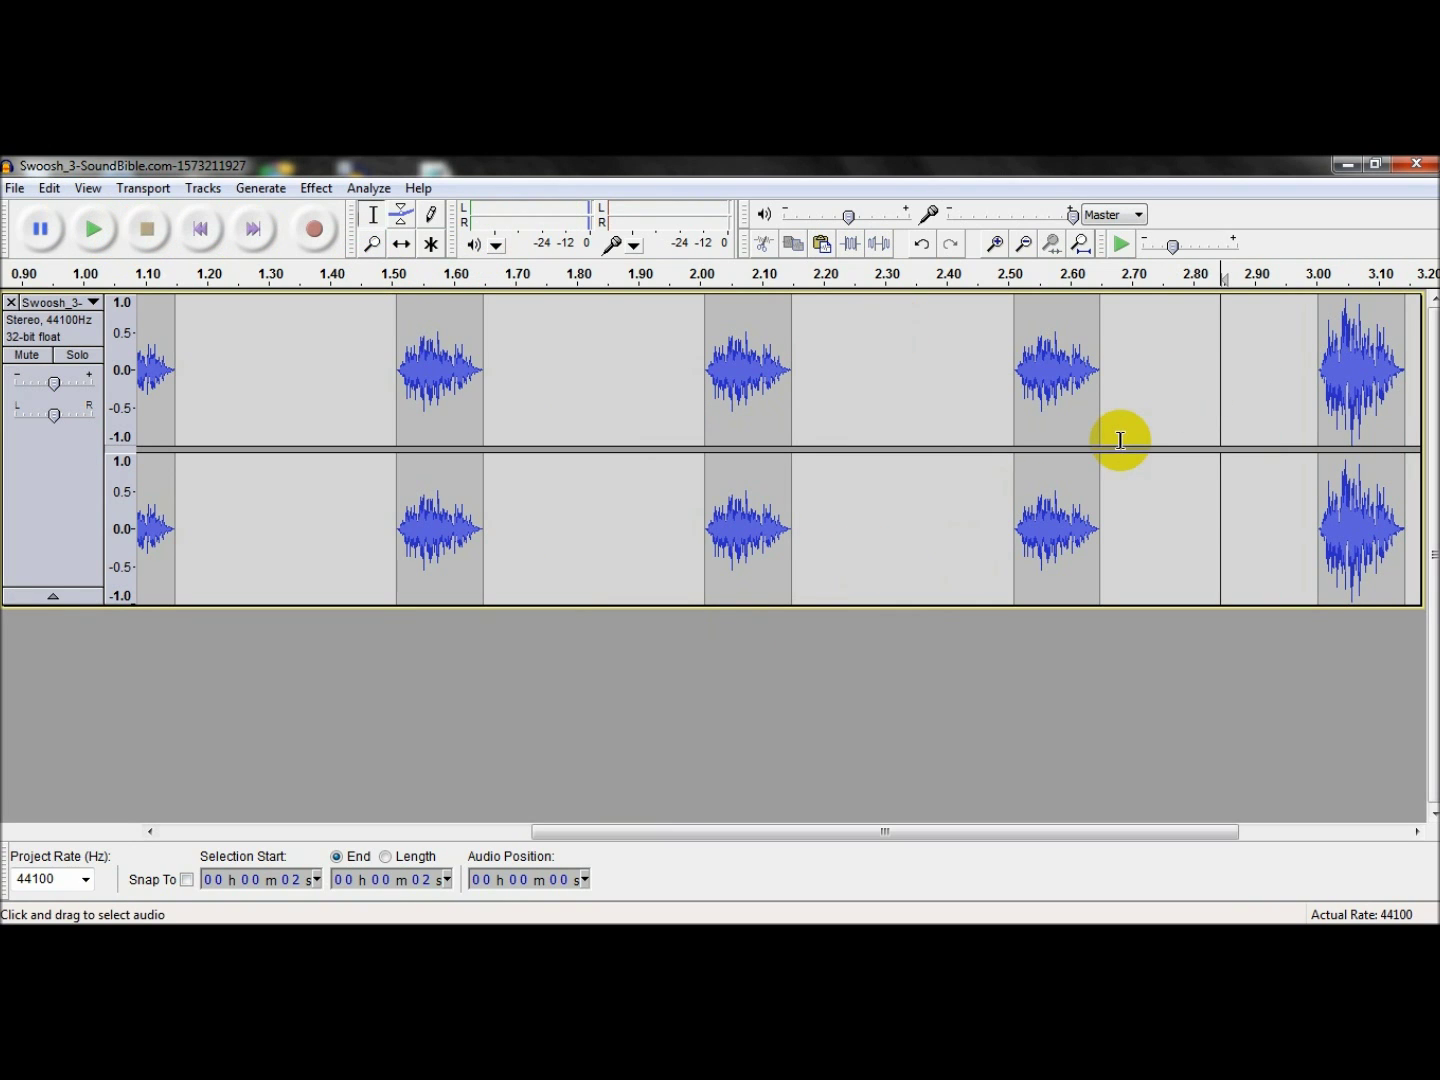
# - Select the sixth swoosh with a little space before it and lower its pitch slightly with Change Pitch
pyautogui.moveTo(1306, 376); pyautogui.dragTo(1274, 376)
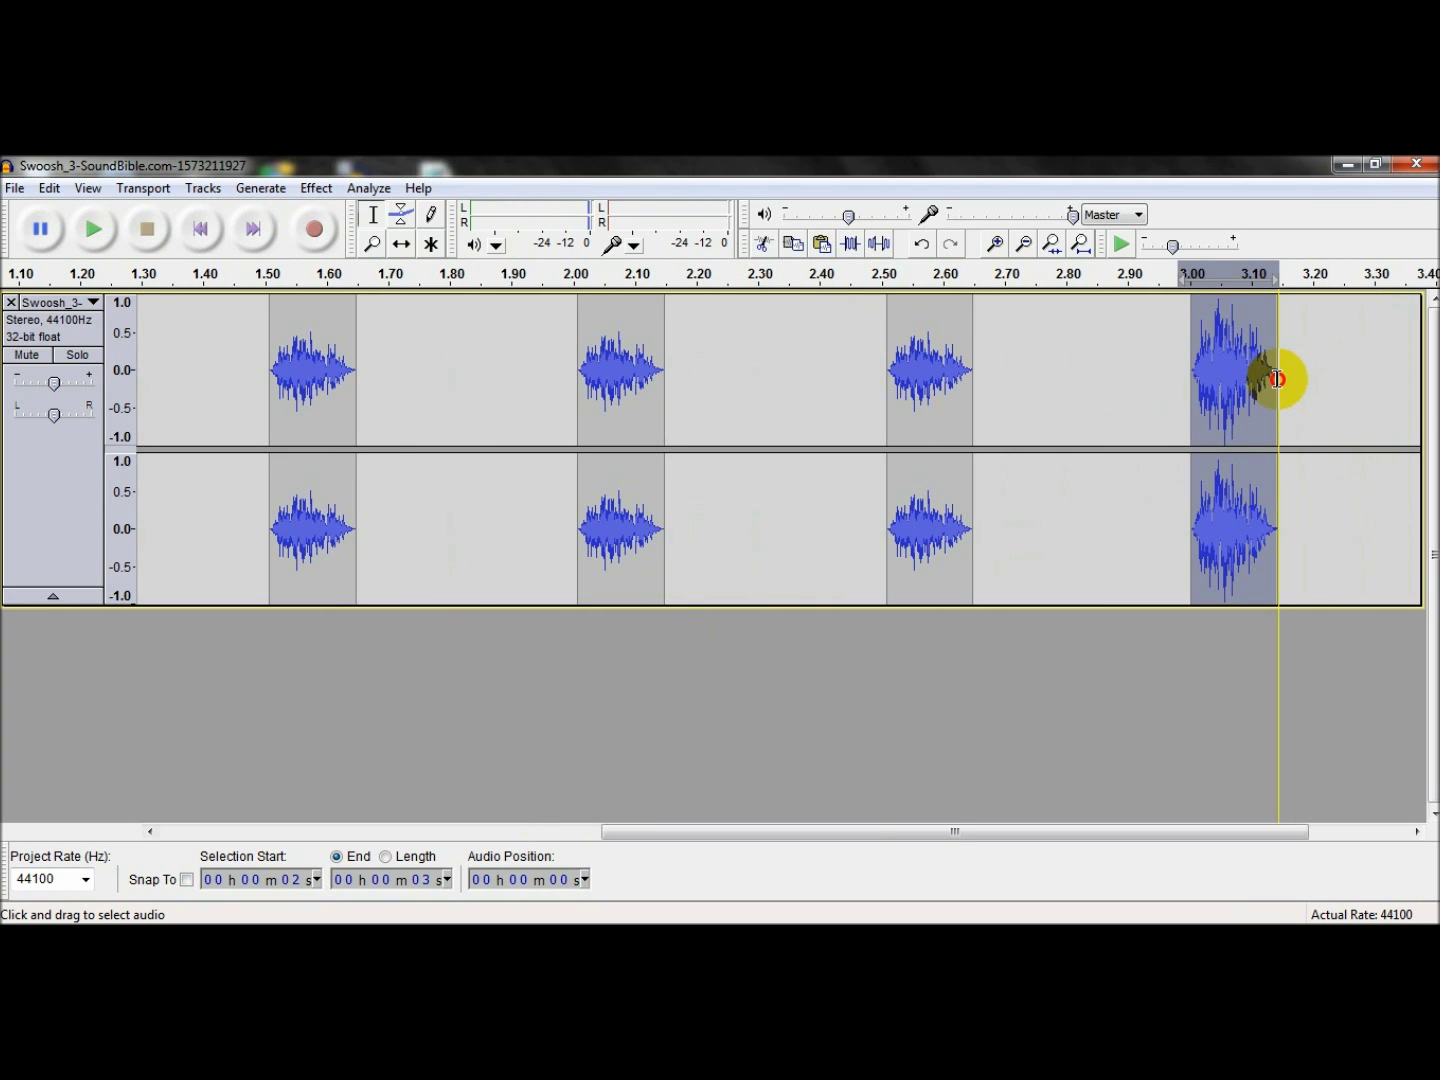
pyautogui.click(316, 188)
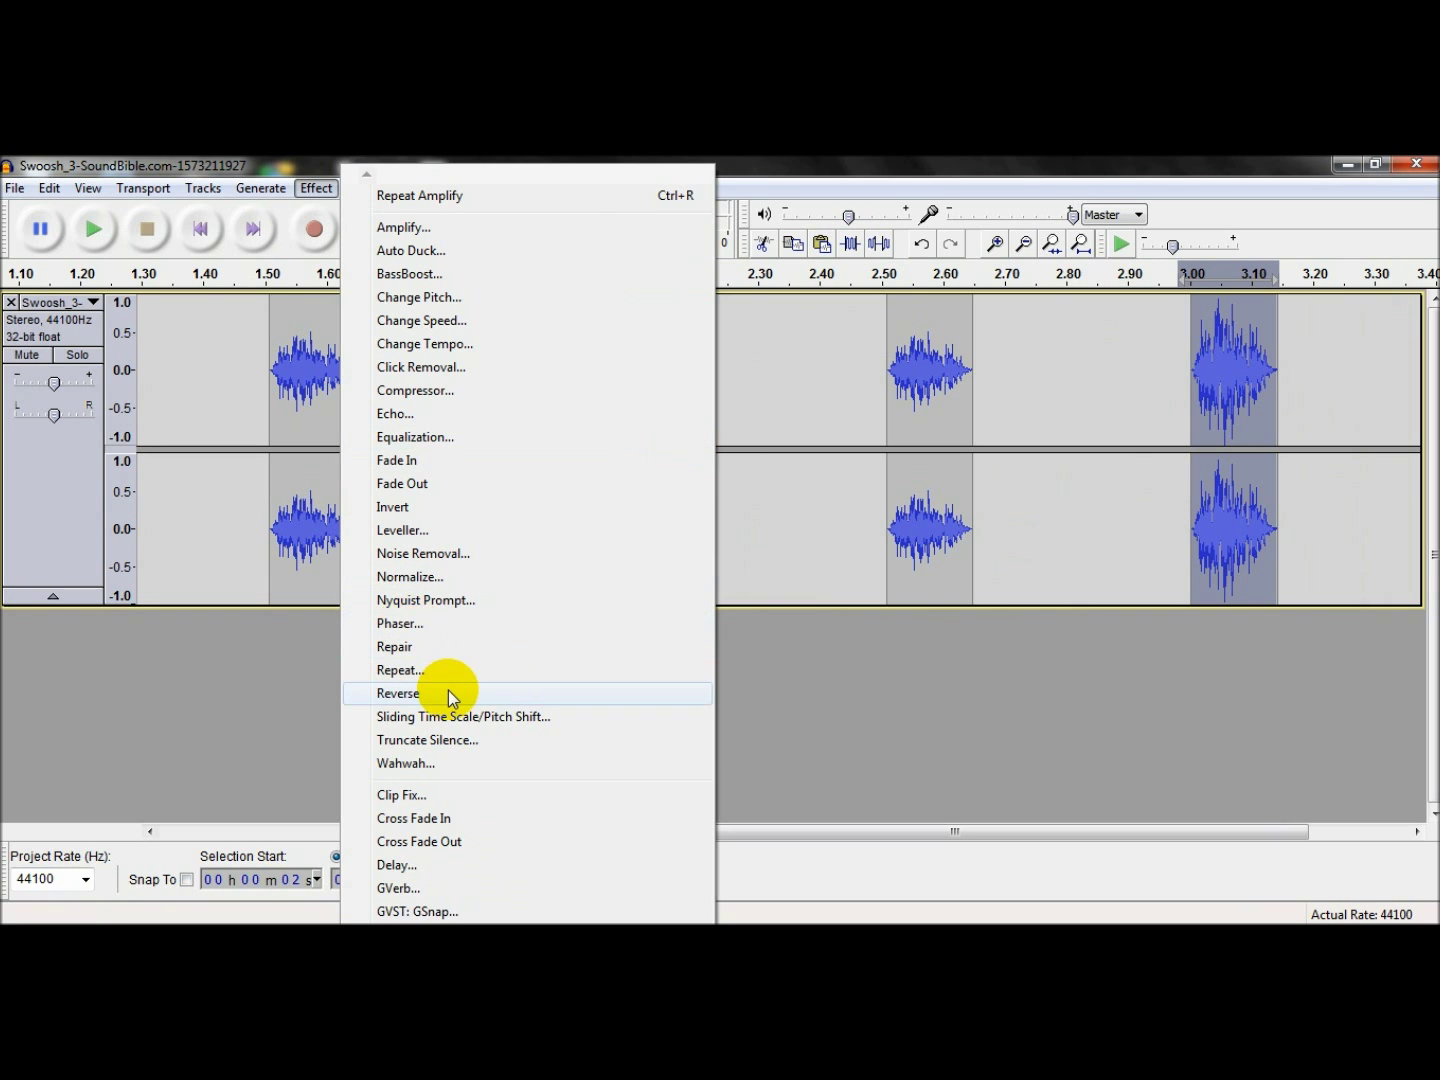
pyautogui.click(442, 299)
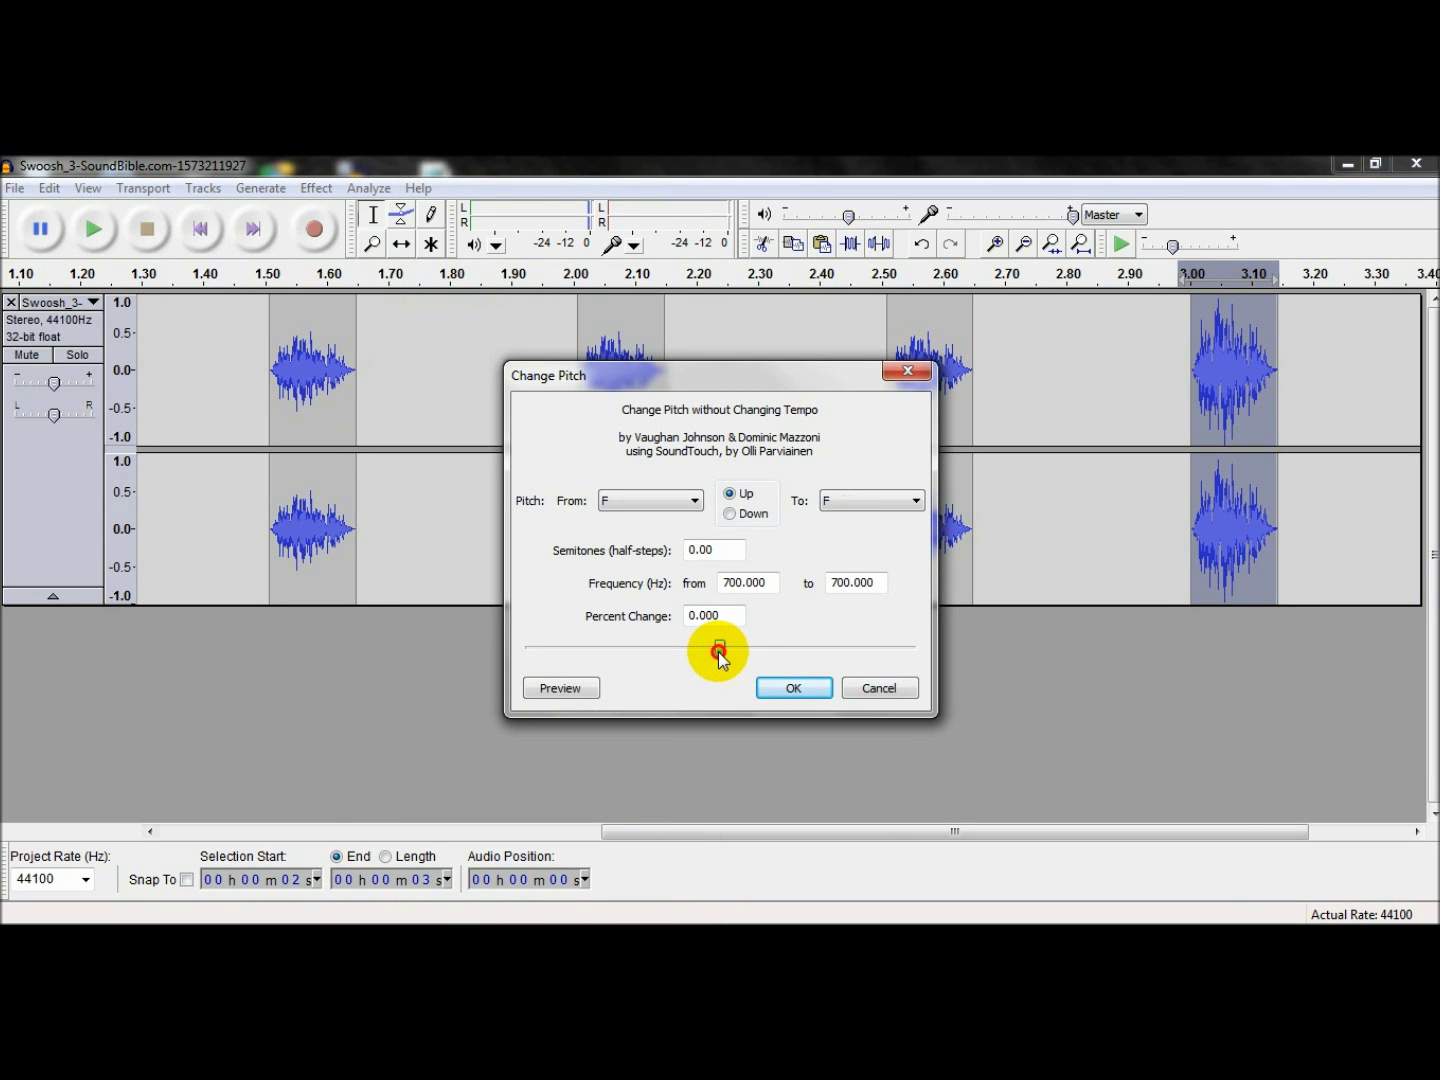
pyautogui.moveTo(719, 653); pyautogui.dragTo(701, 651)
pyautogui.click(772, 686)
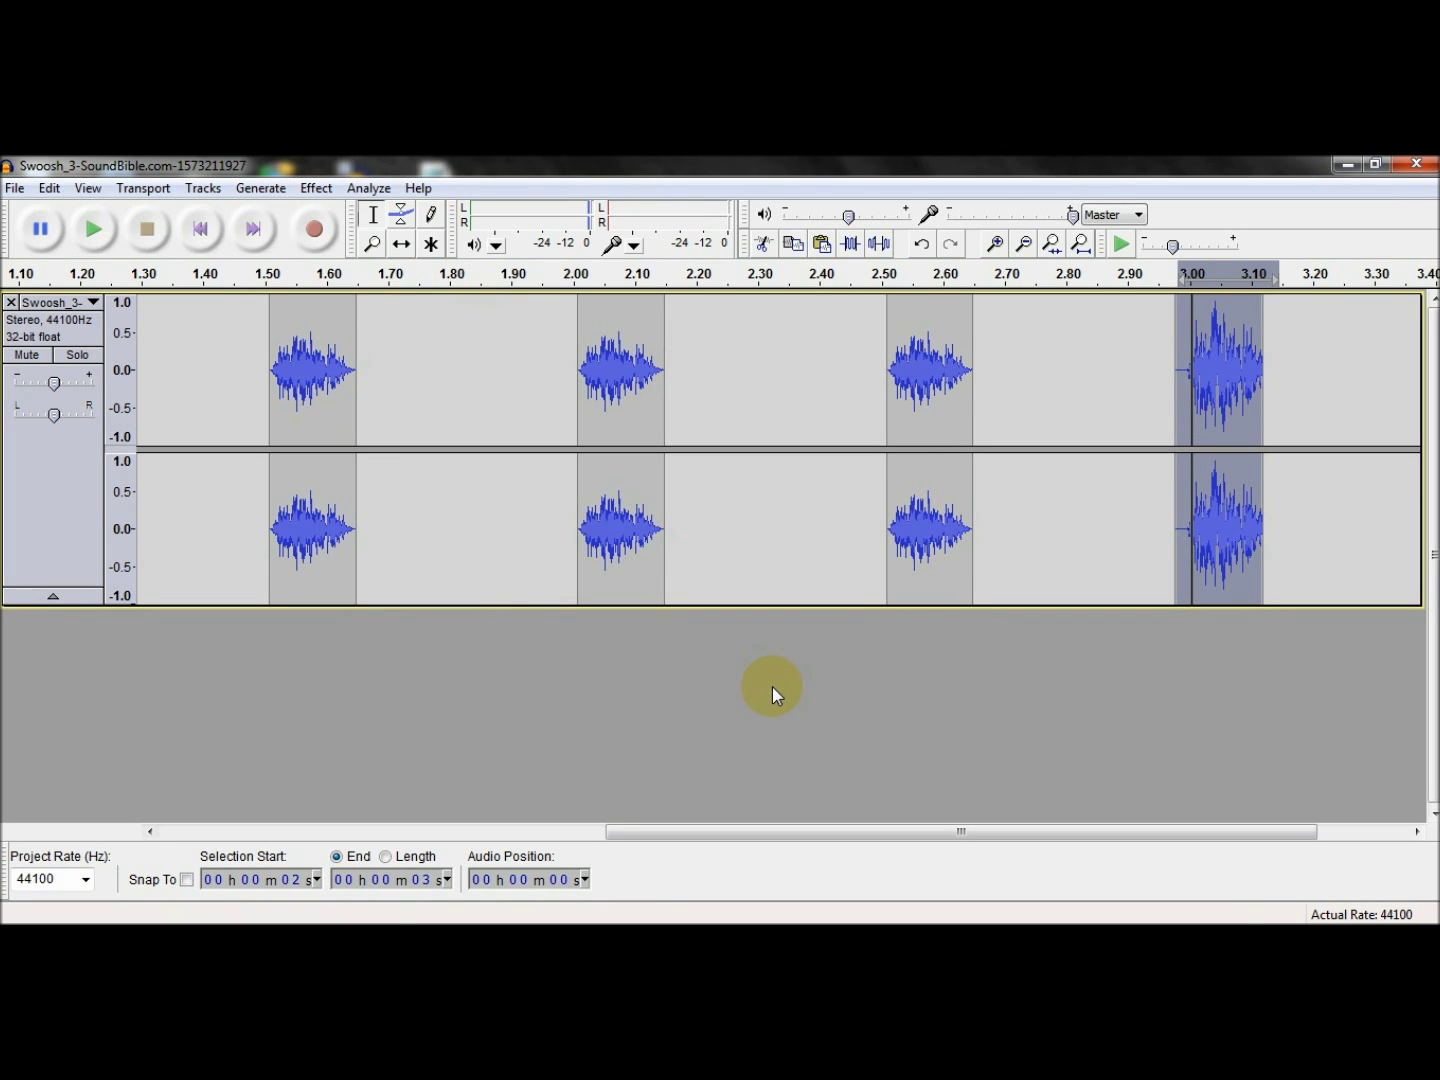
# - Play the pitch-shifted sixth swoosh from about 2.95 s
pyautogui.click(1192, 404)
pyautogui.click(1163, 392)
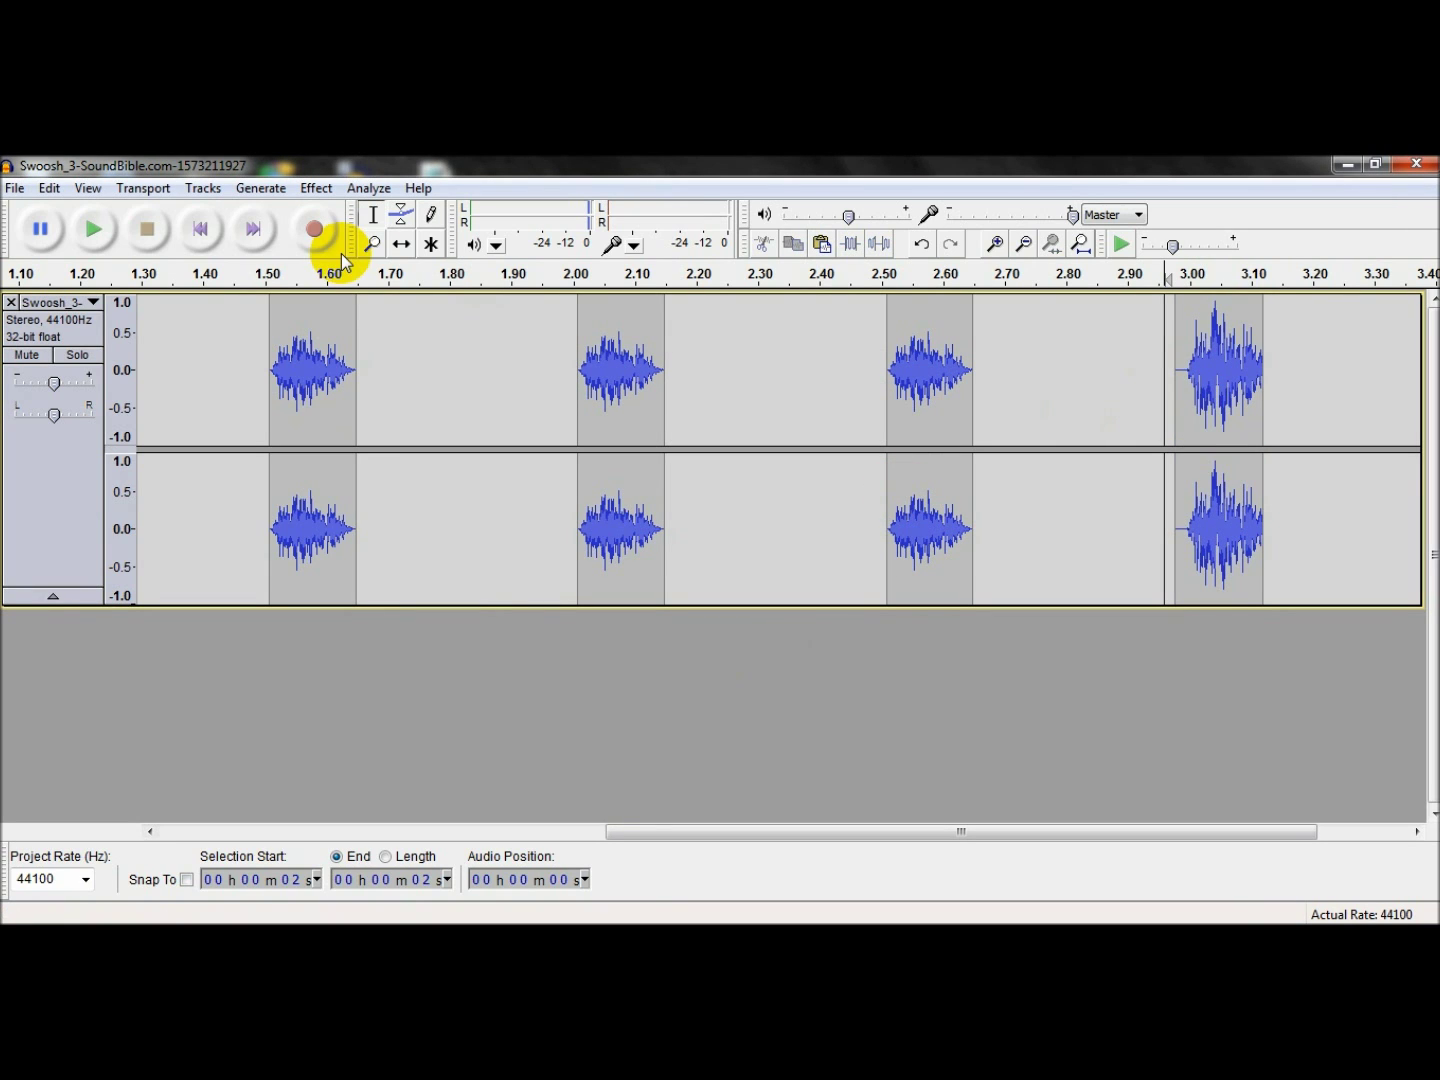
pyautogui.click(98, 229)
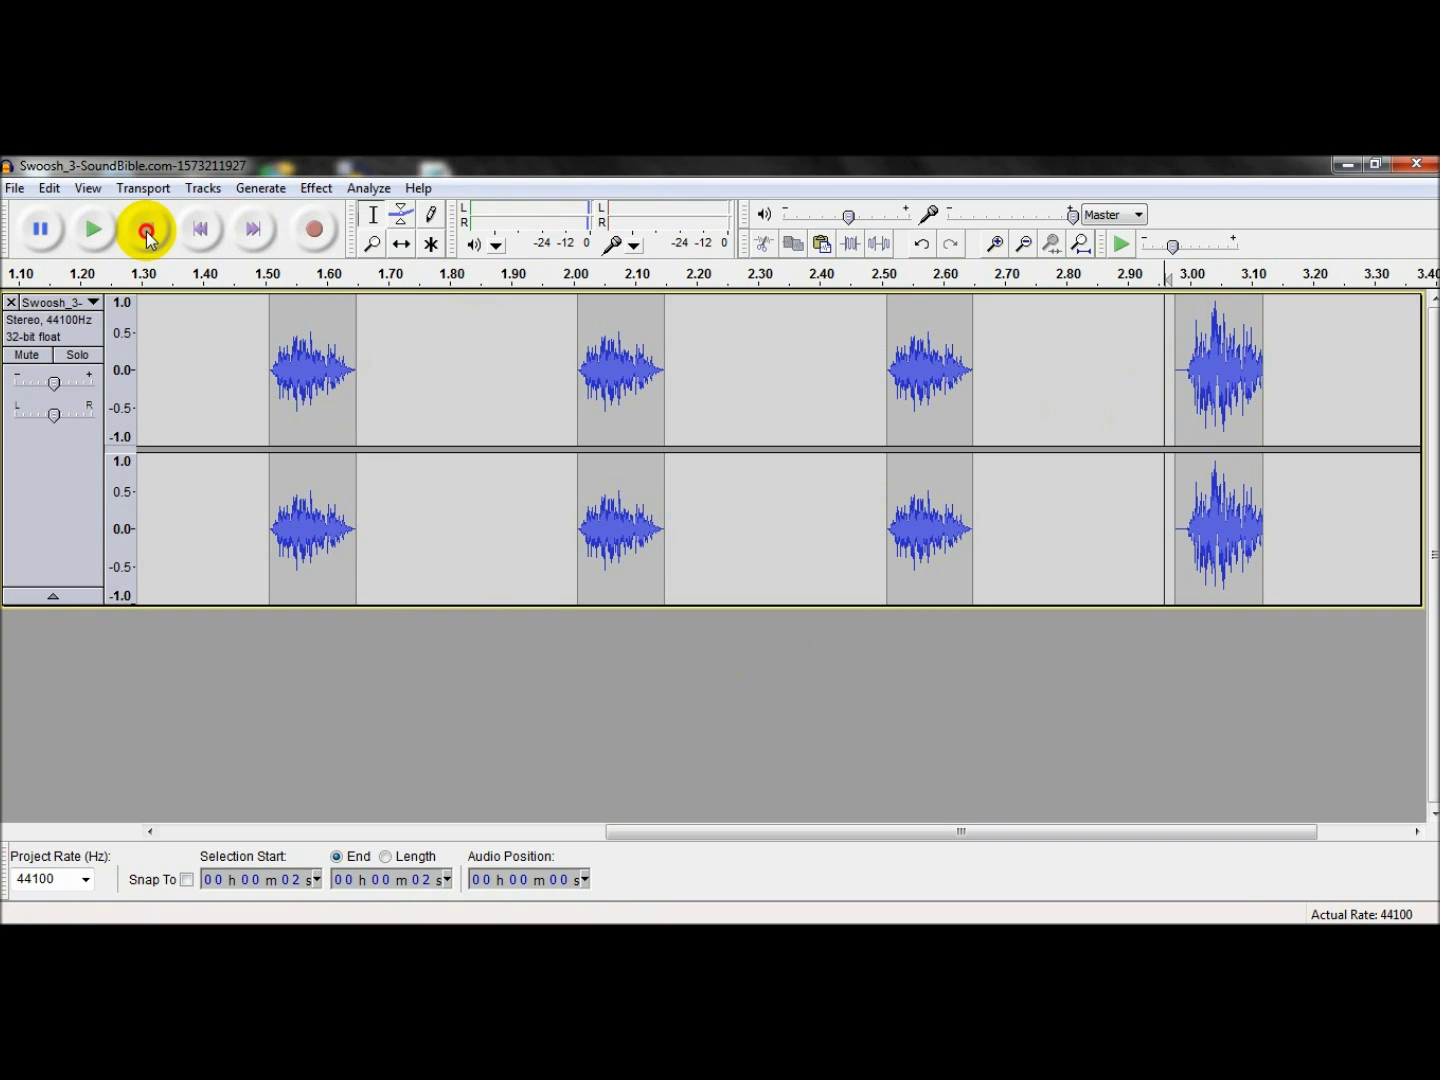
# - Select the audible part of the sixth swoosh, about 3.00 to 3.12 s, and apply a level-raising effect to it
pyautogui.moveTo(1264, 362); pyautogui.dragTo(1188, 369)
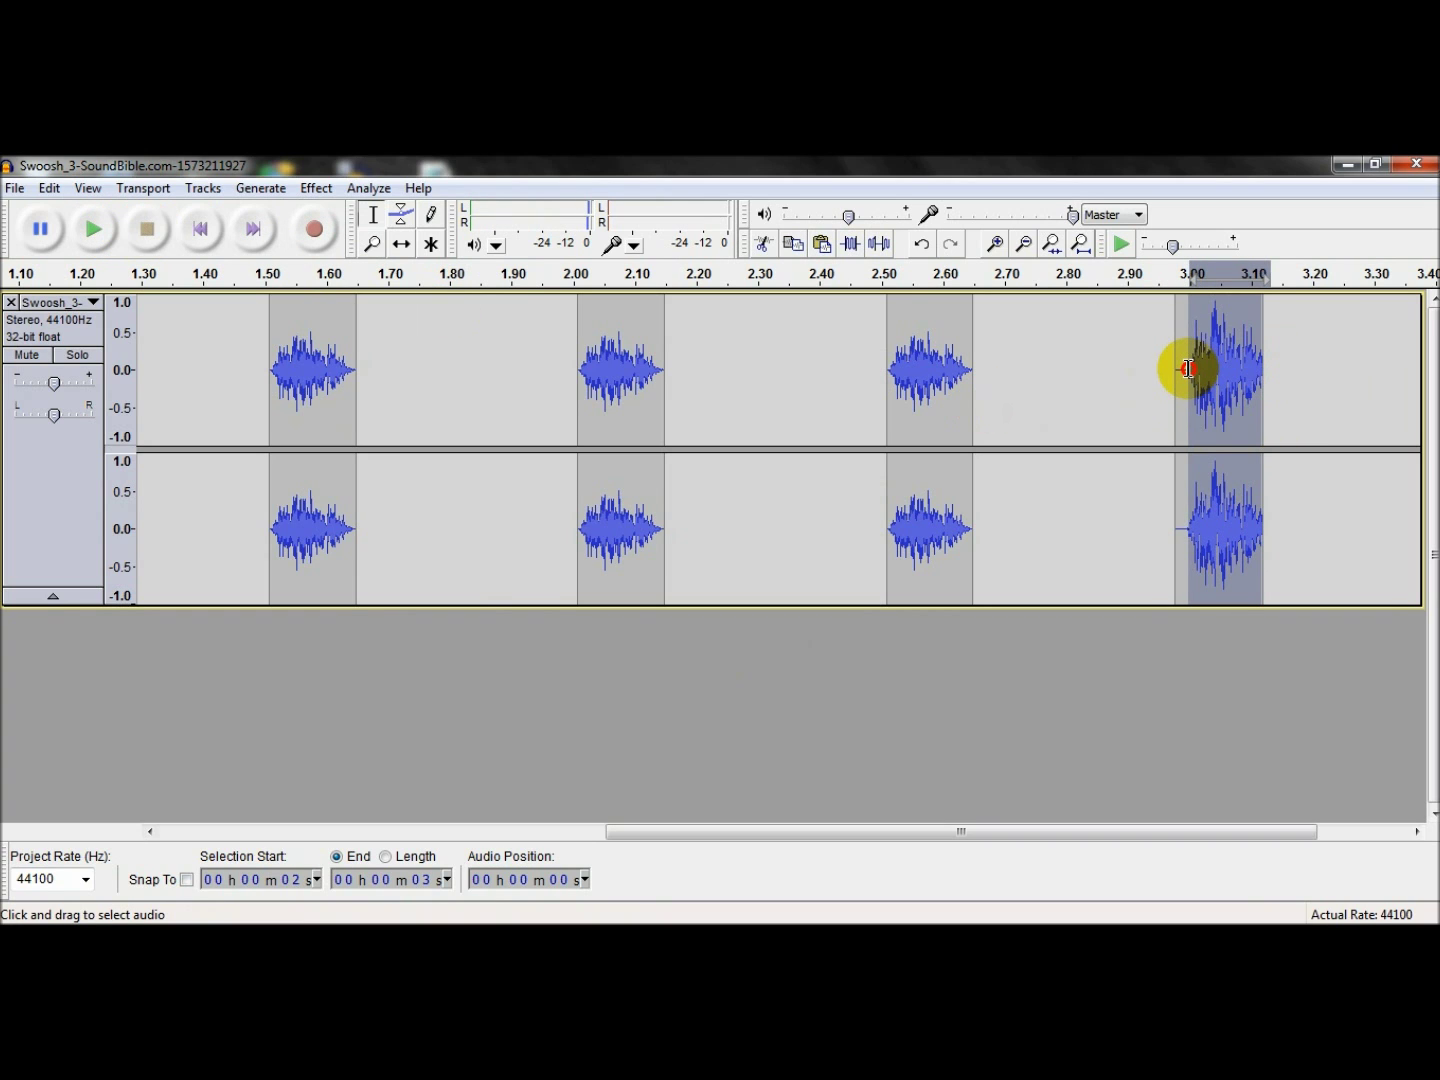
pyautogui.click(1284, 380)
pyautogui.moveTo(1266, 374); pyautogui.dragTo(1189, 379)
pyautogui.click(316, 188)
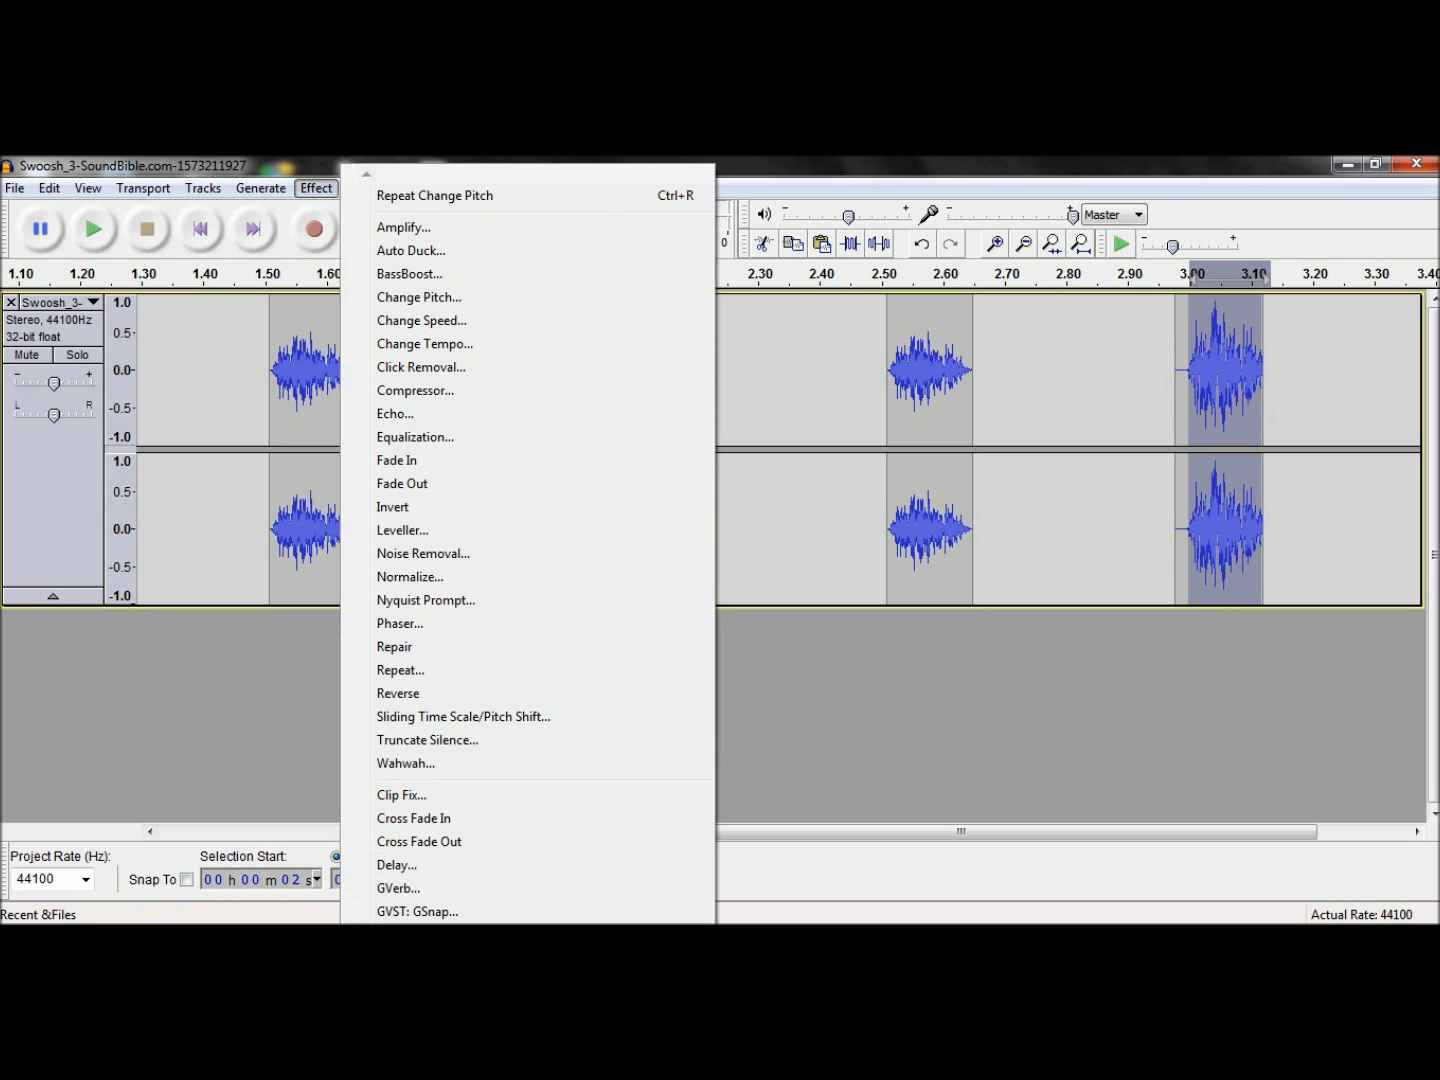
pyautogui.moveTo(367, 923)
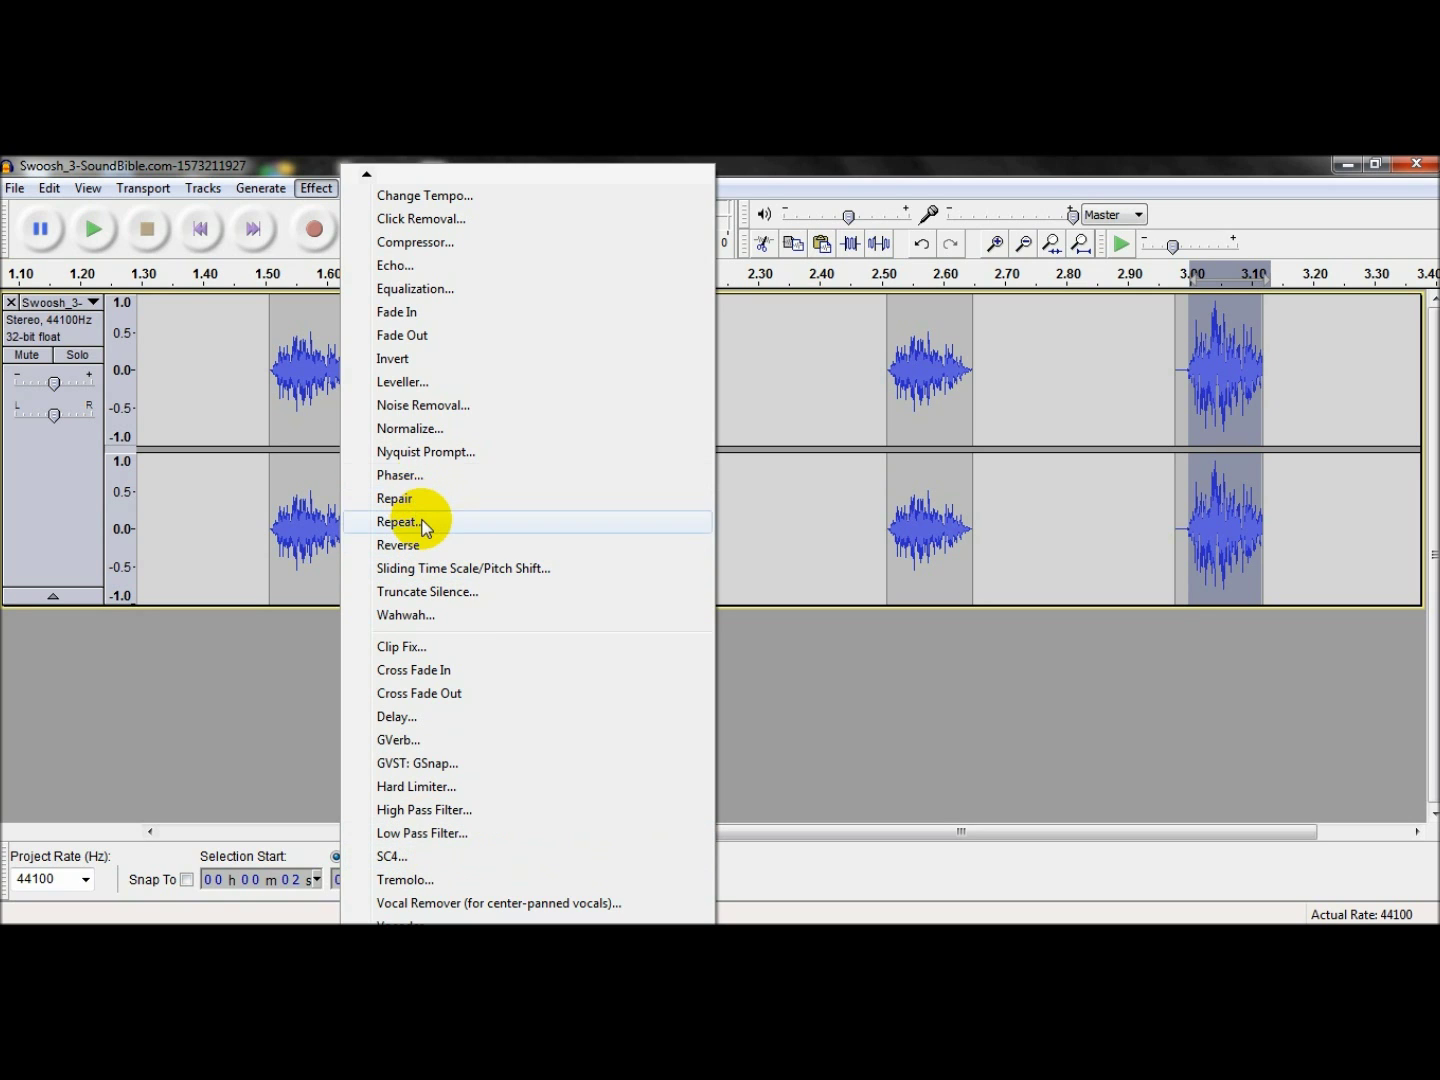
pyautogui.click(436, 432)
pyautogui.click(750, 598)
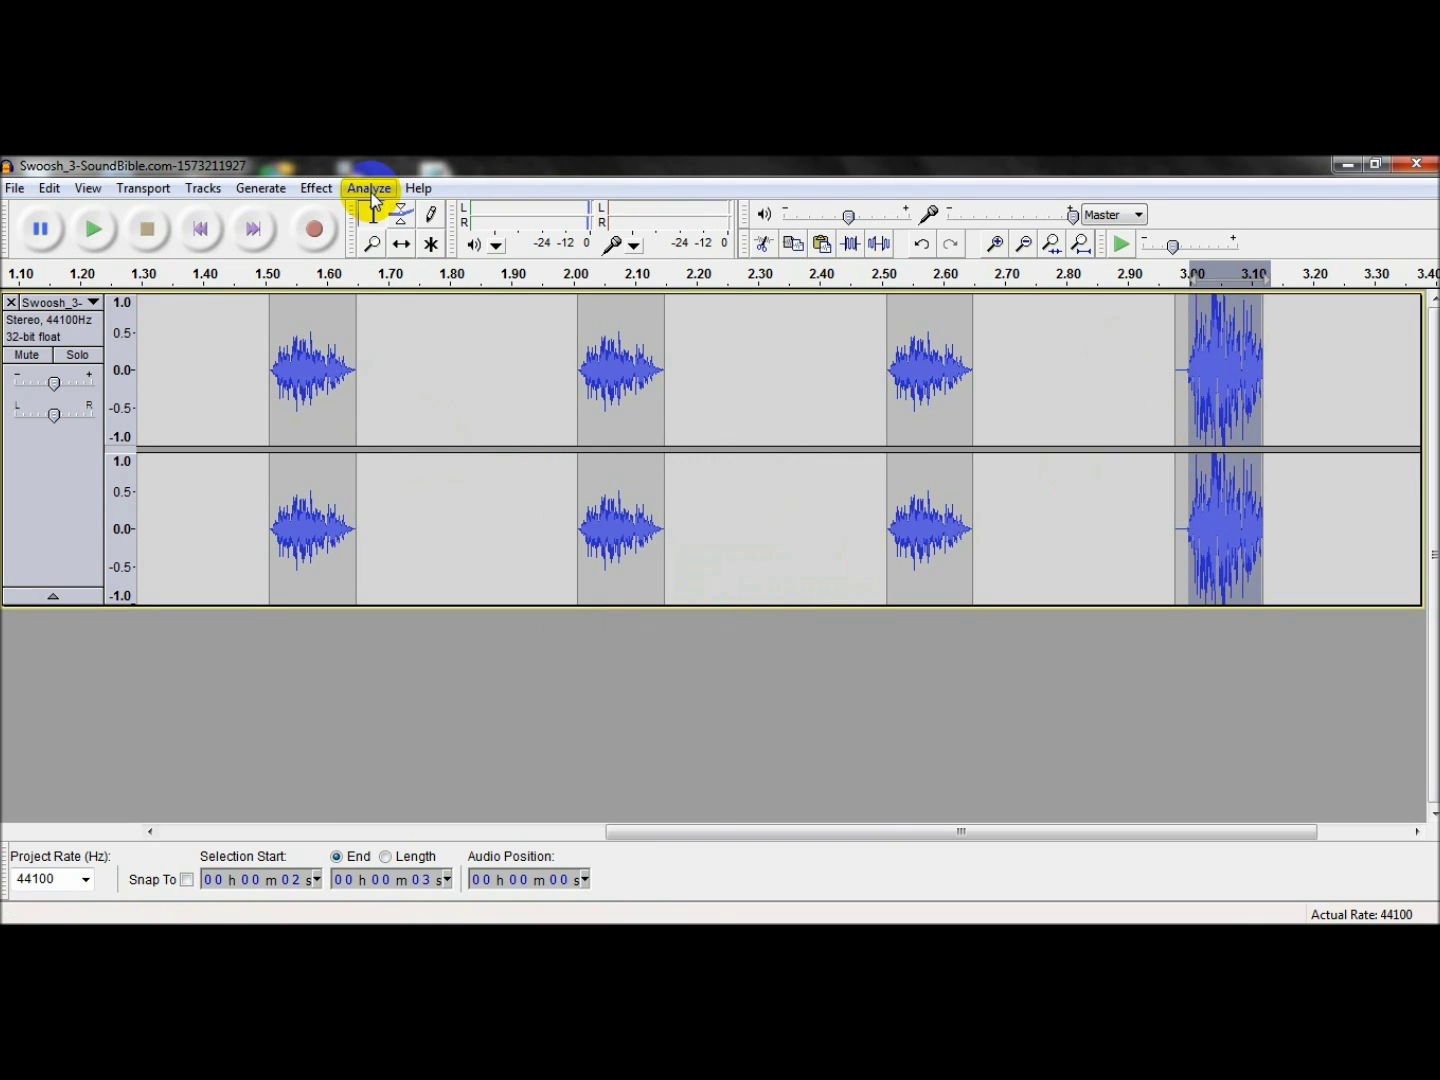
# - Generate 10405 samples of silence directly after the sixth swoosh, extending to about 3.35 s
pyautogui.click(316, 188)
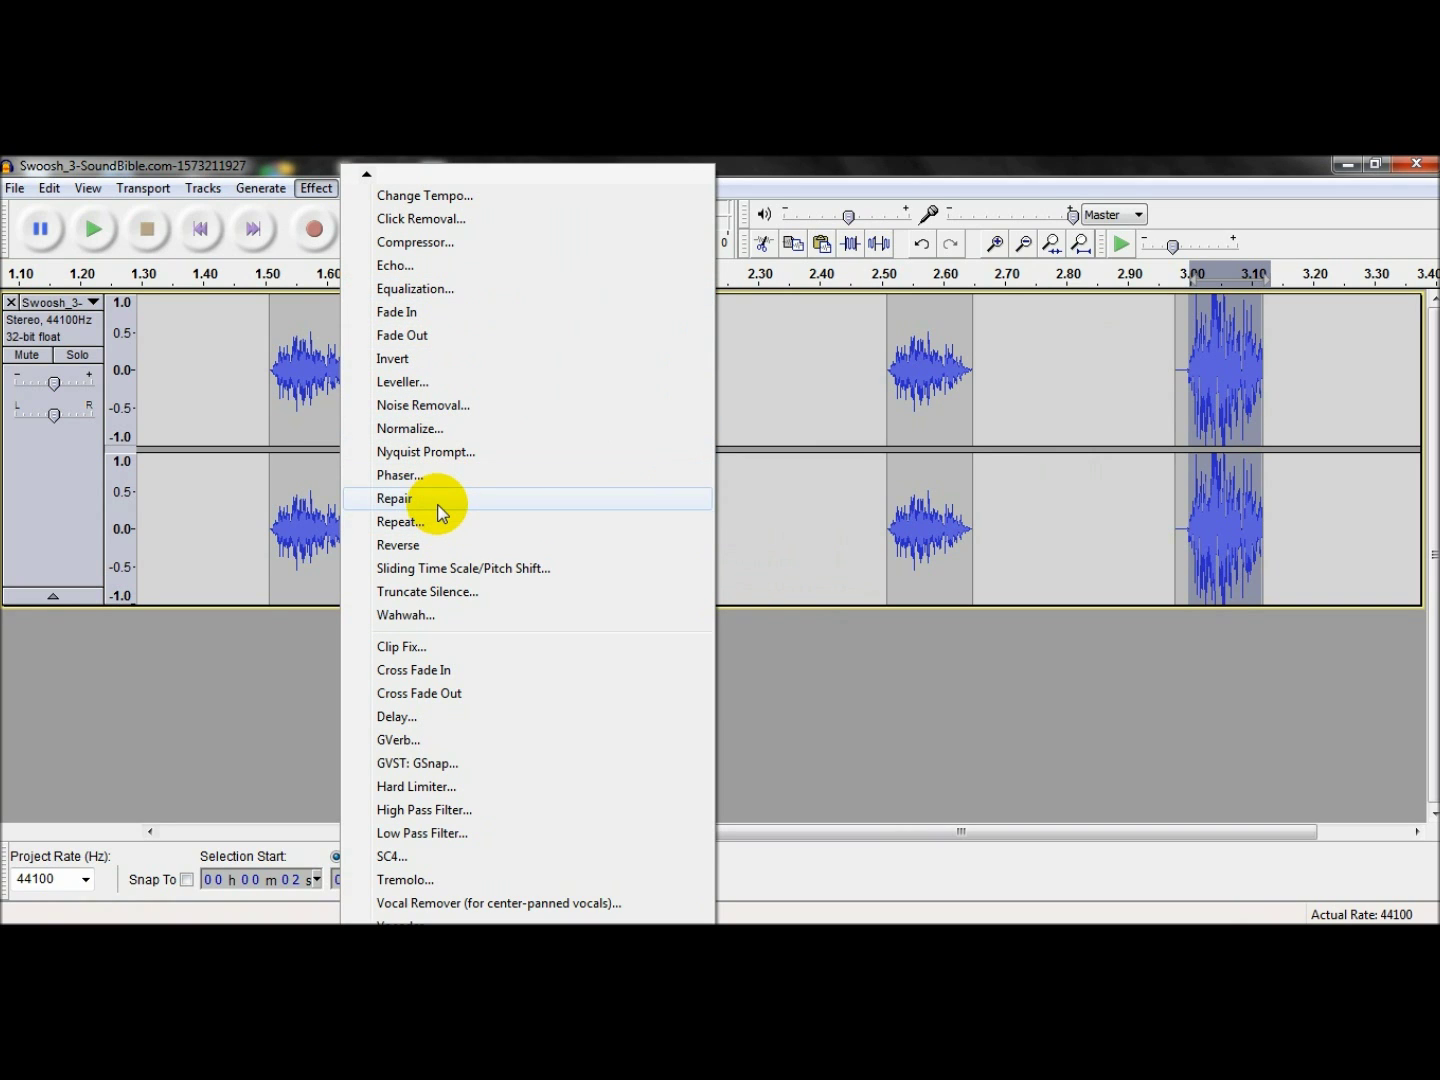
pyautogui.click(1275, 364)
pyautogui.moveTo(1276, 364); pyautogui.dragTo(1408, 363)
pyautogui.click(260, 188)
pyautogui.click(291, 284)
pyautogui.click(720, 585)
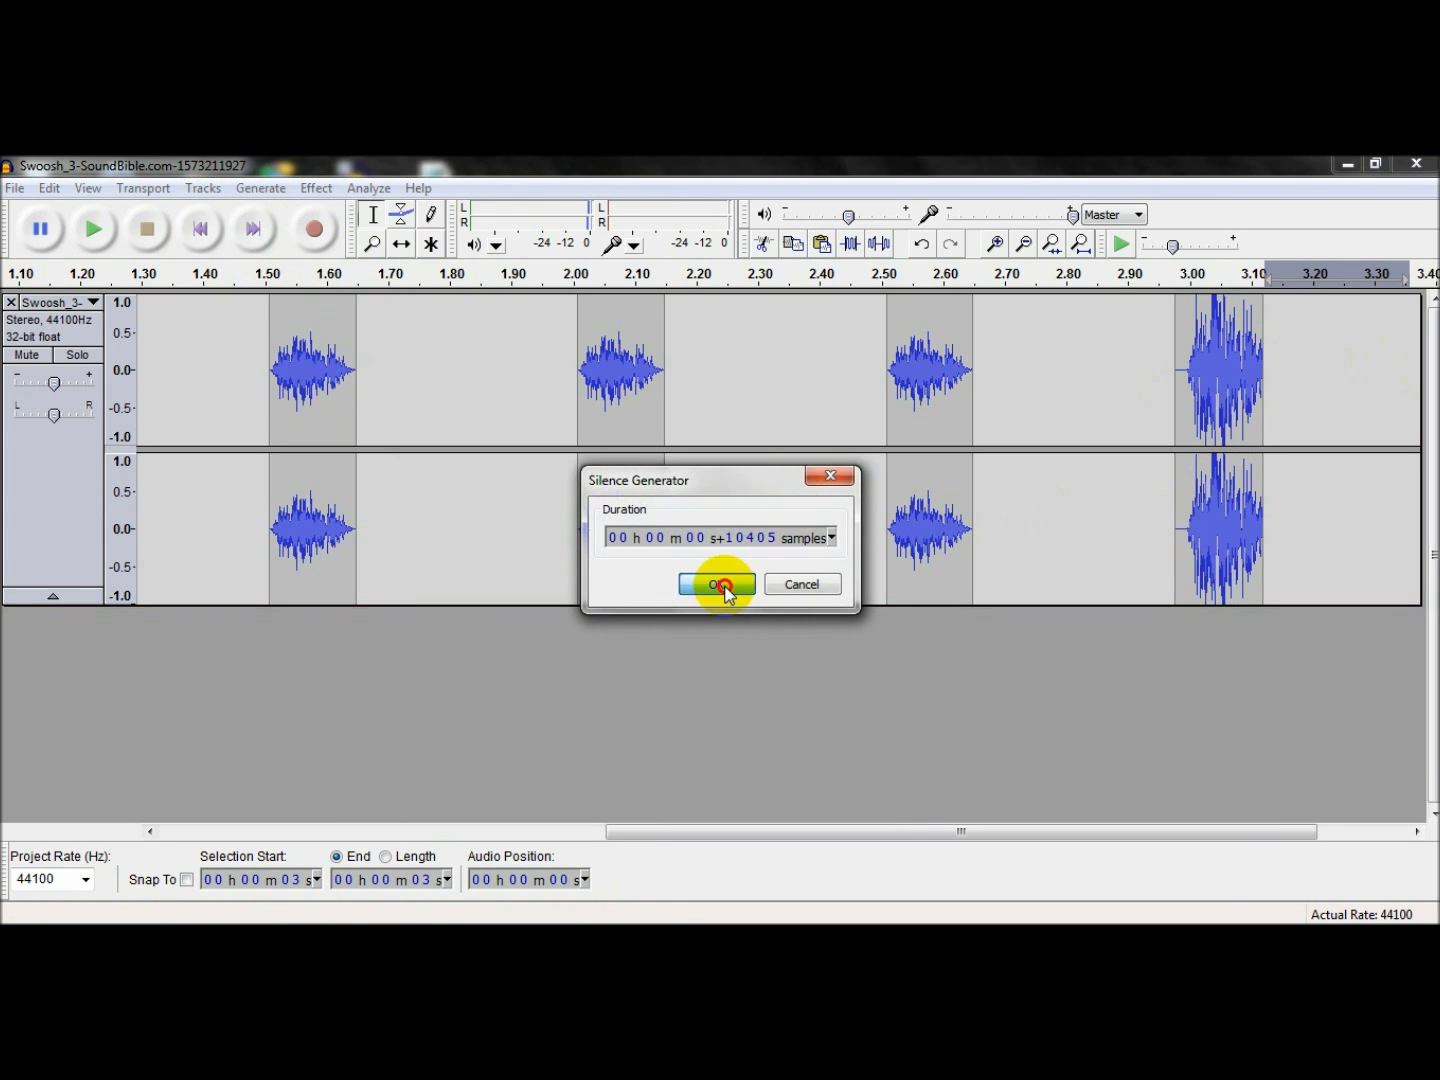
# - Play the sixth swoosh with its trailing silence from about 2.96 s, stopping playback when it ends
pyautogui.click(1168, 391)
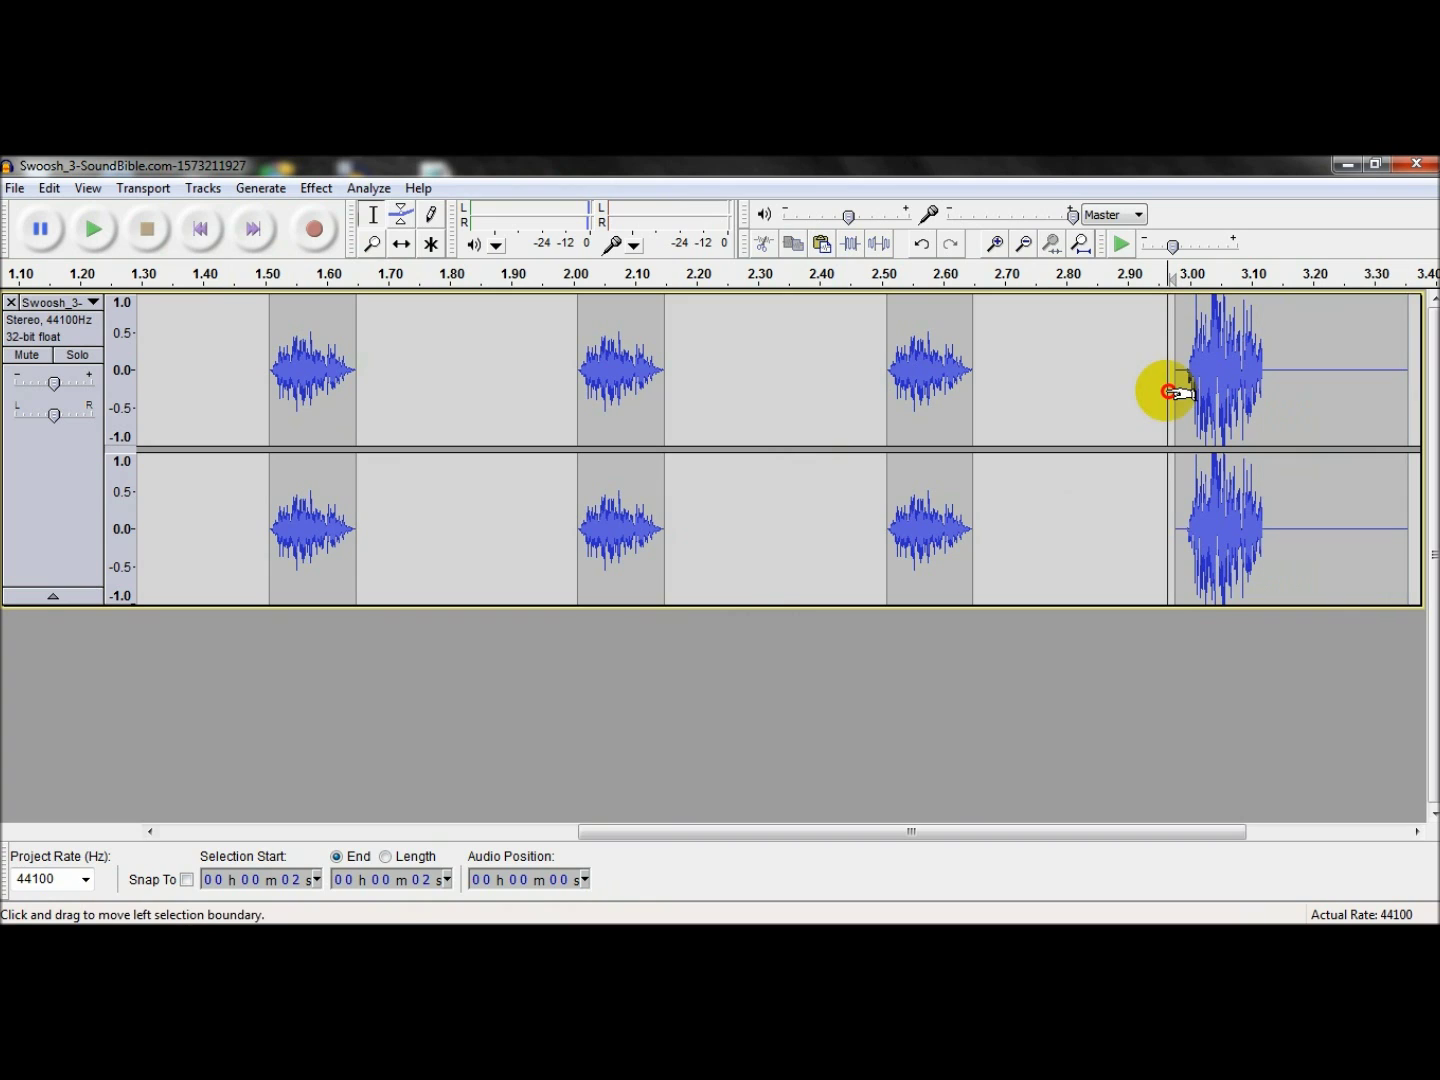
pyautogui.click(101, 229)
pyautogui.click(147, 230)
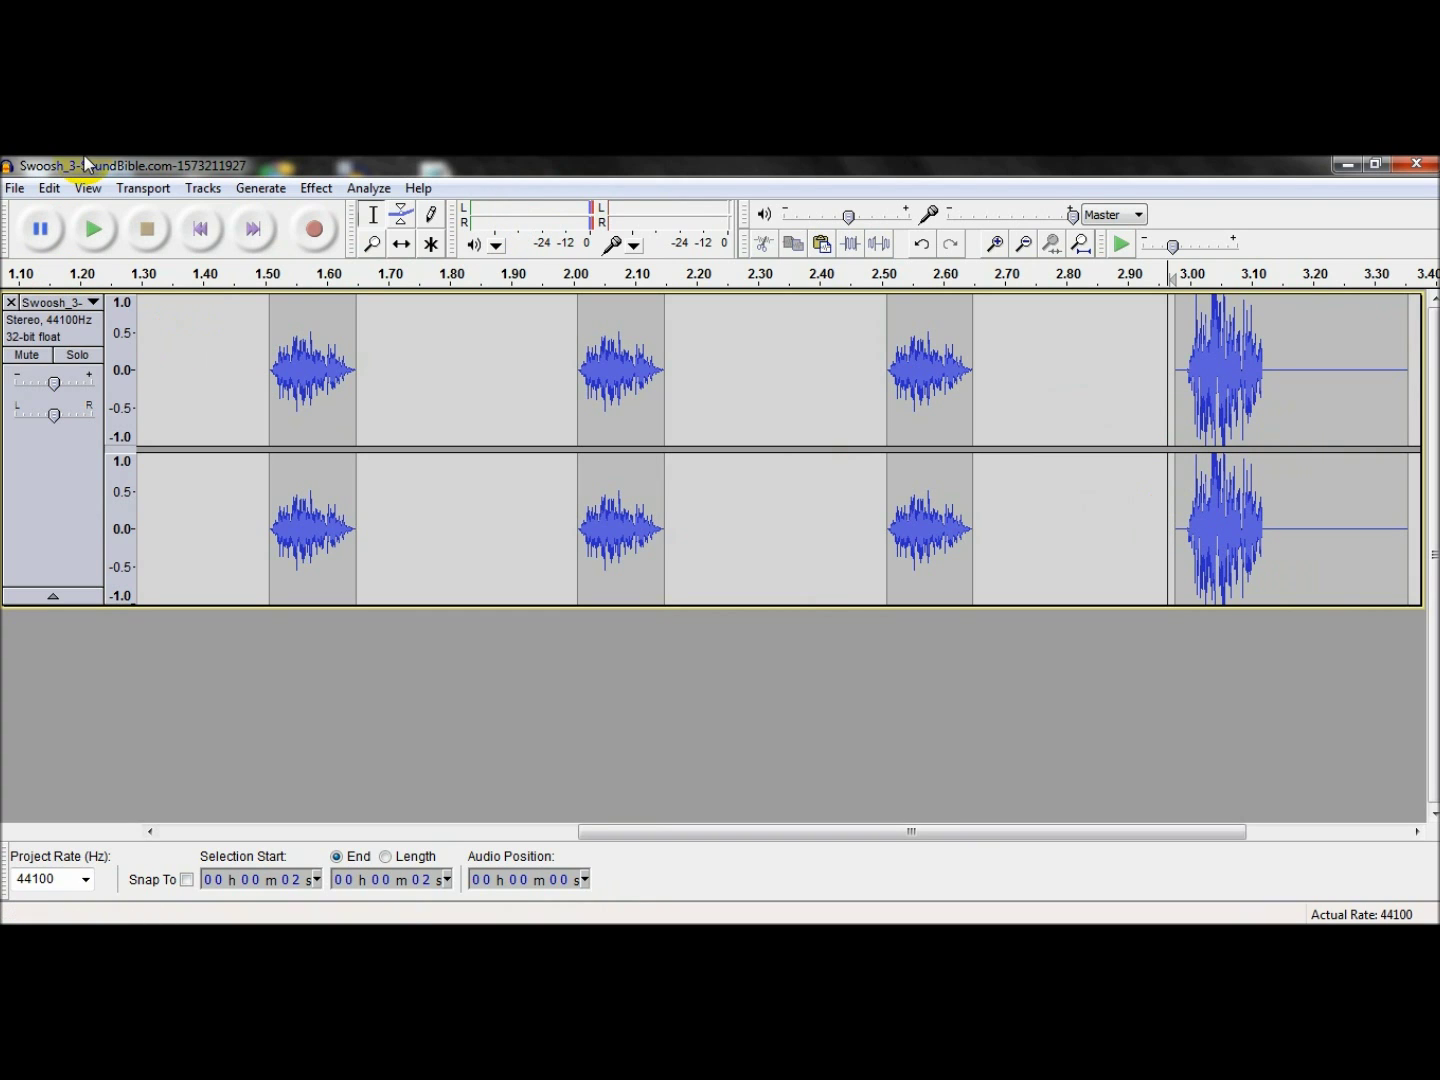
pyautogui.click(15, 188)
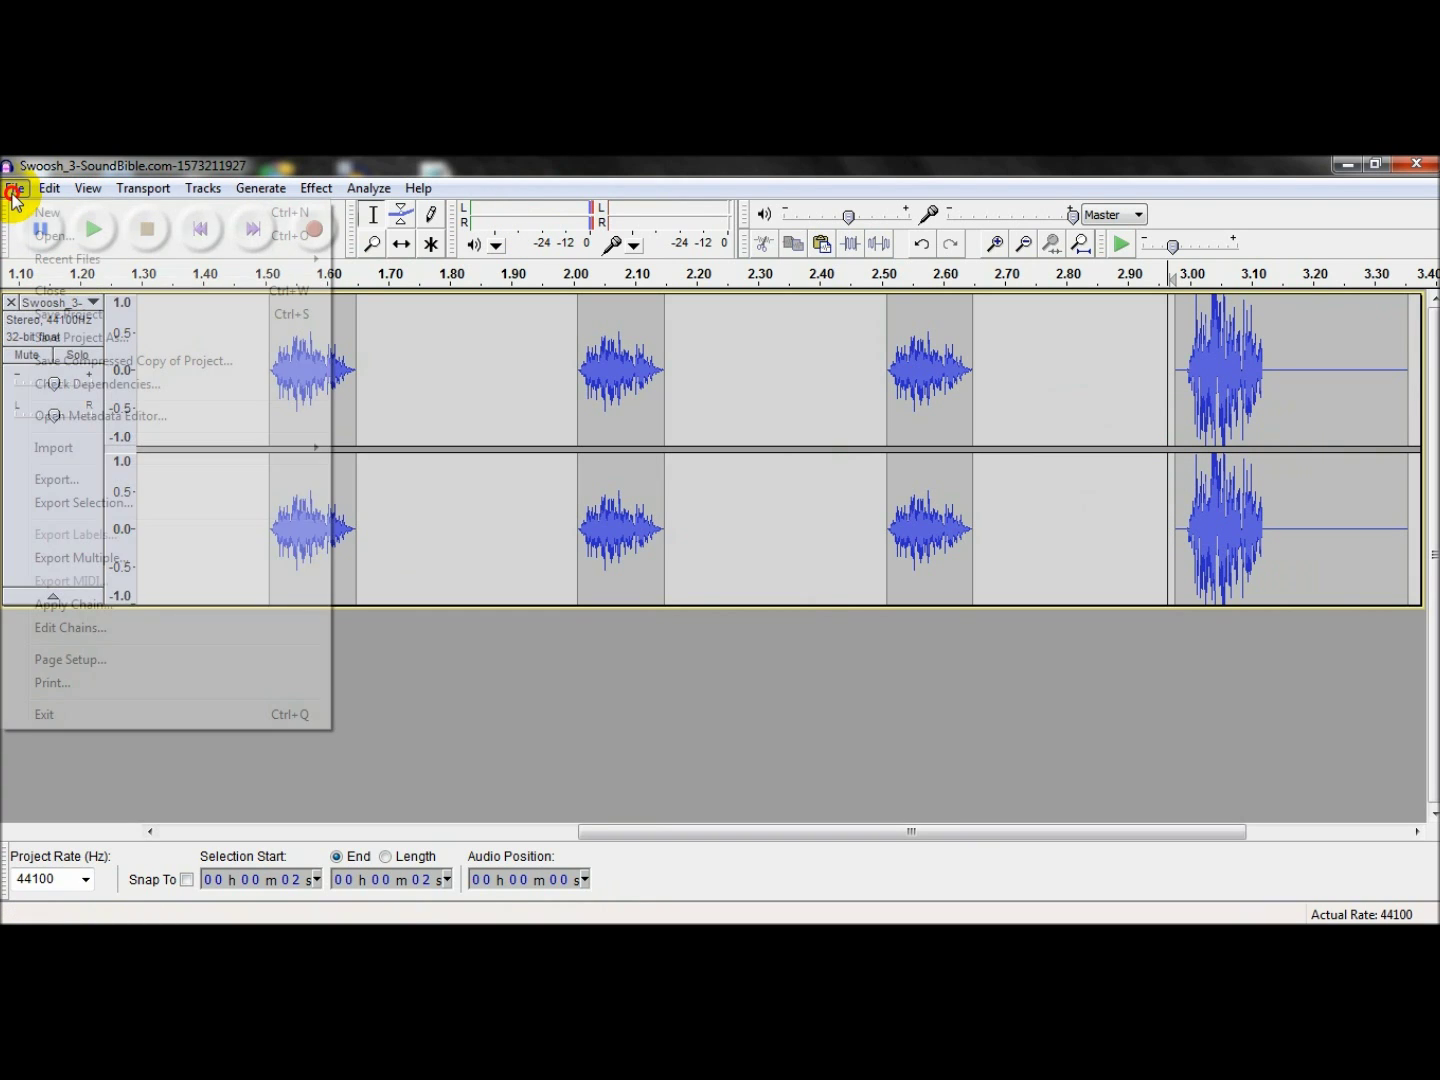
pyautogui.moveTo(157, 446)
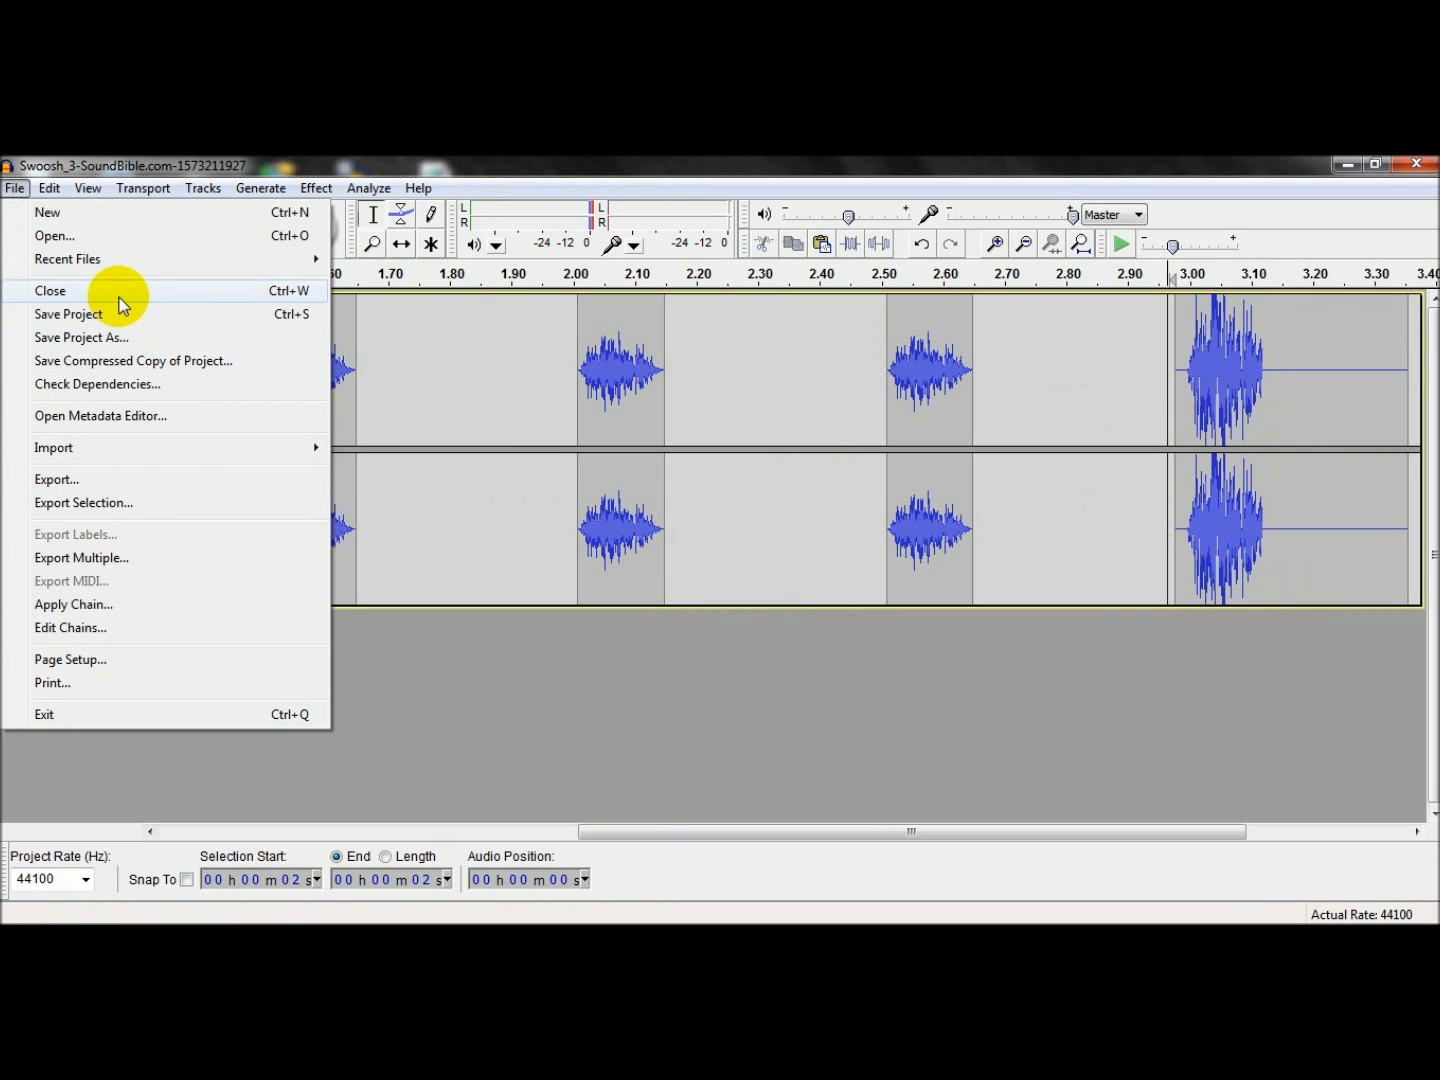
pyautogui.click(88, 188)
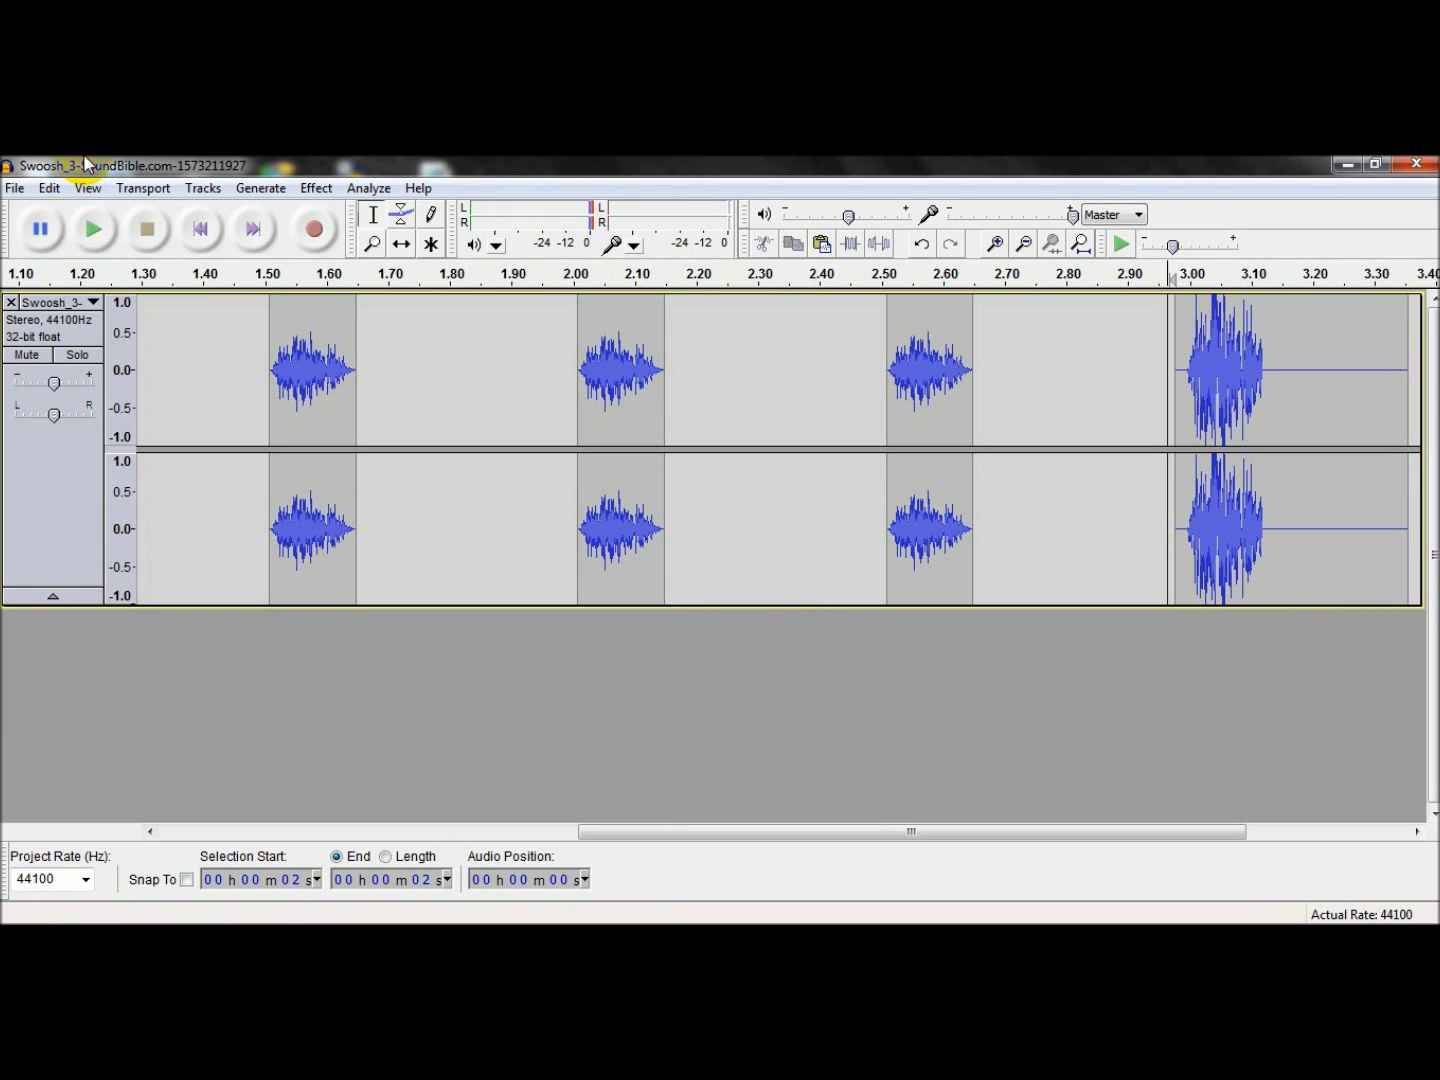
# - Duplicate the entire swoosh track as a second track below and place the cursor in the copy at about 1.38 s
pyautogui.click(57, 459)
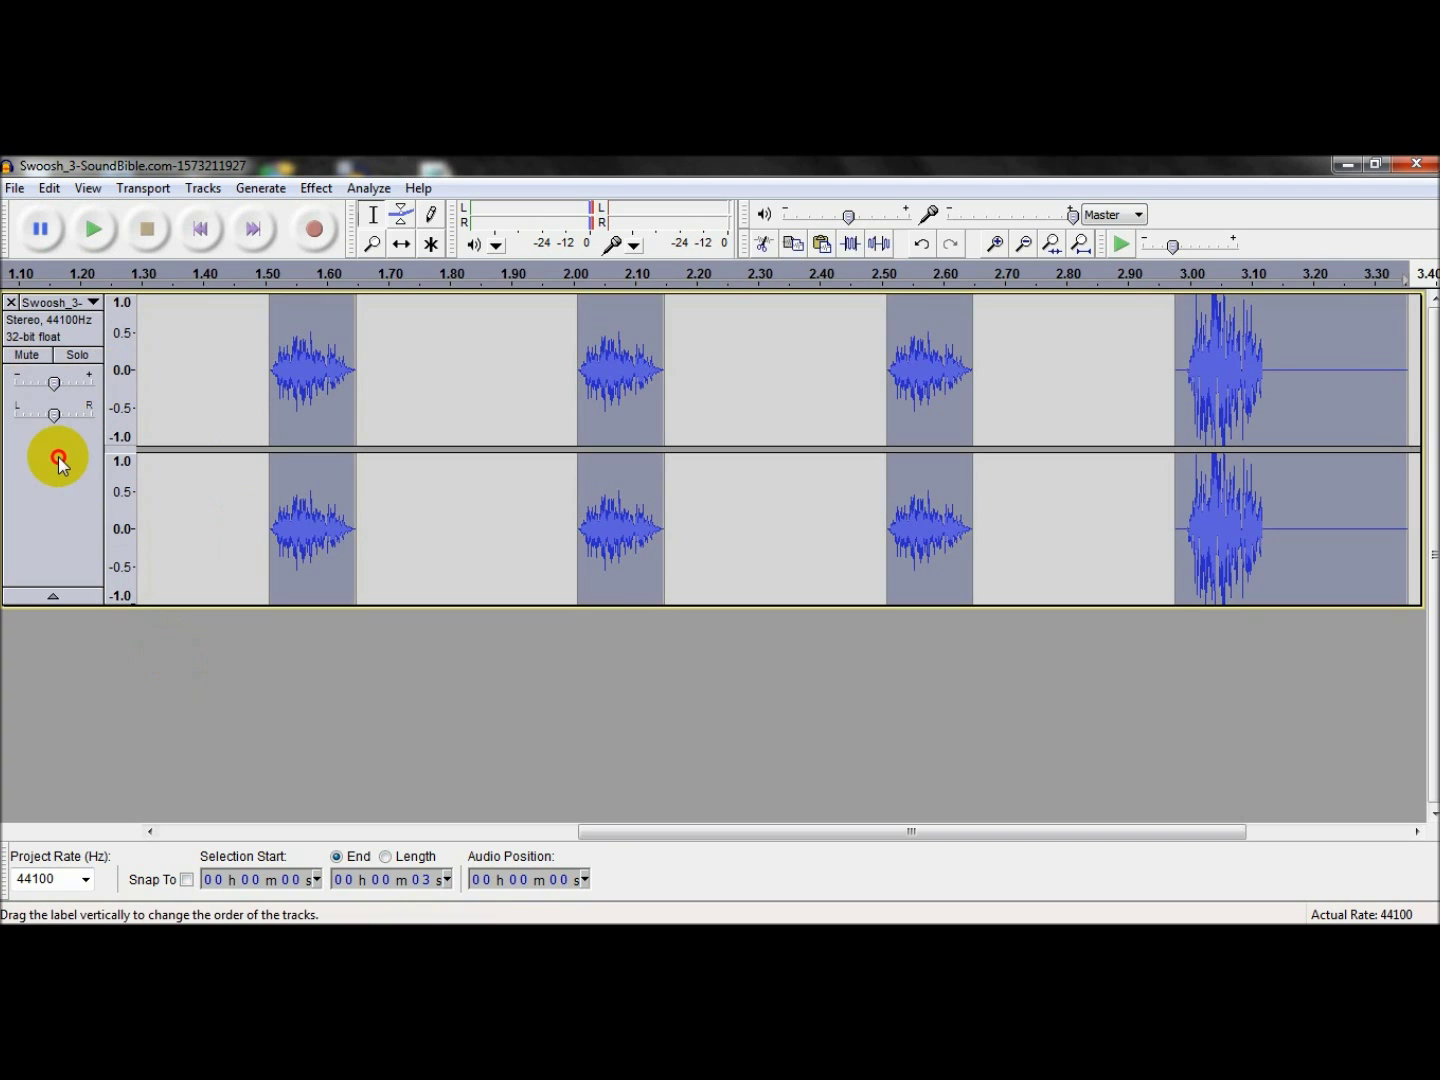
pyautogui.click(173, 398)
pyautogui.click(50, 189)
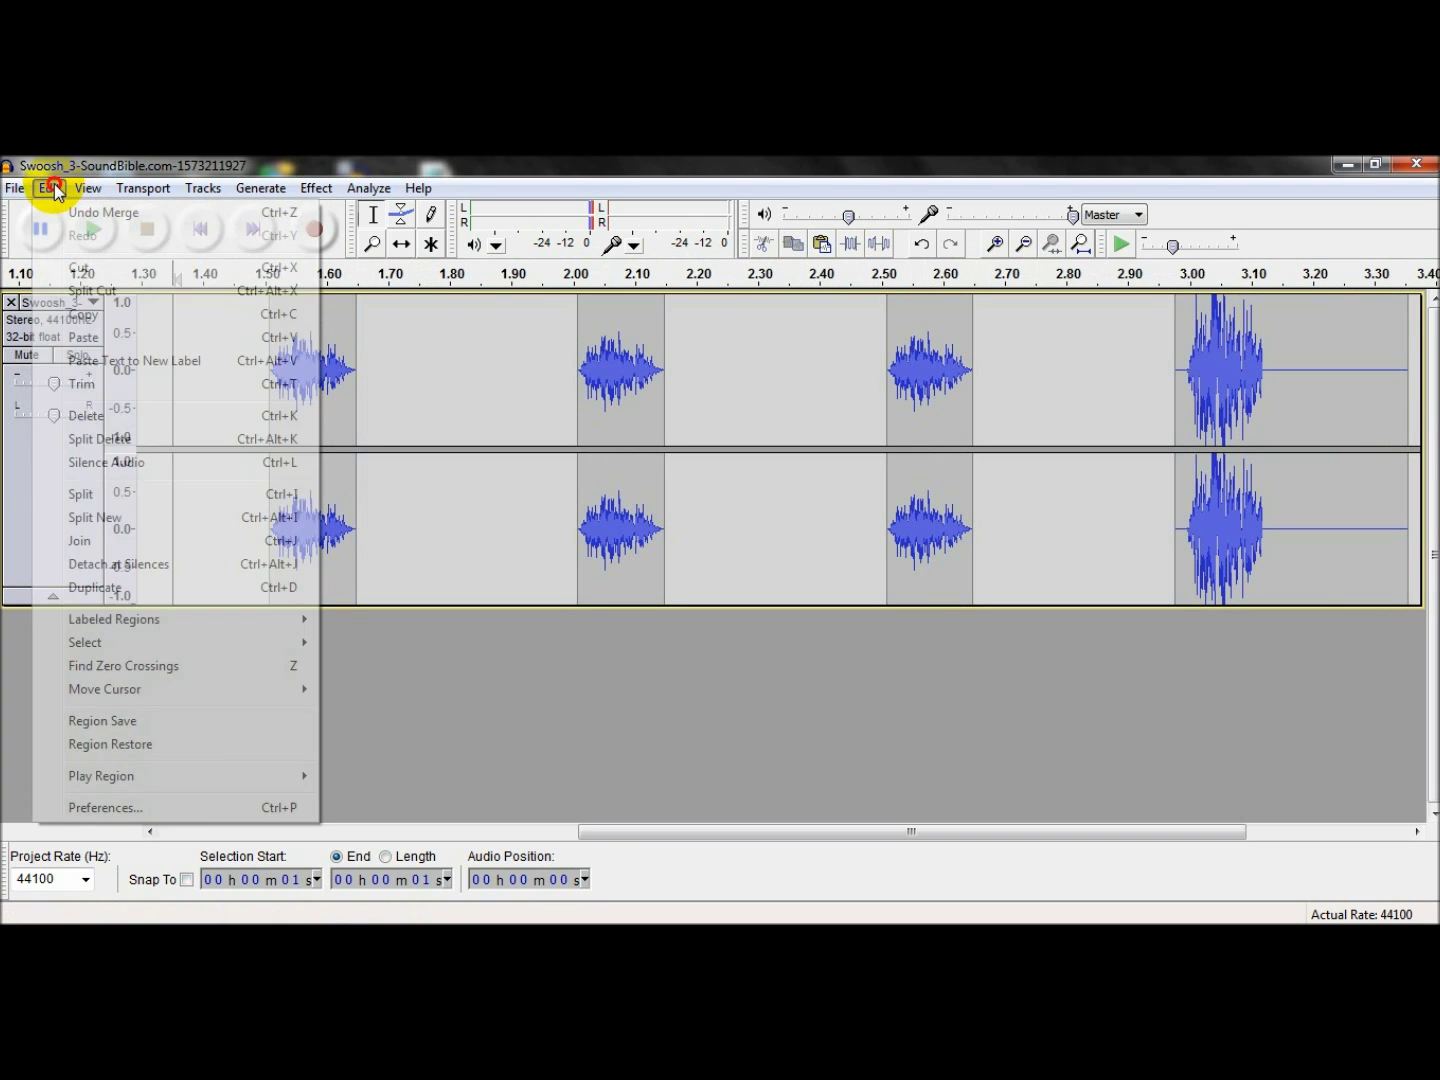
pyautogui.click(176, 587)
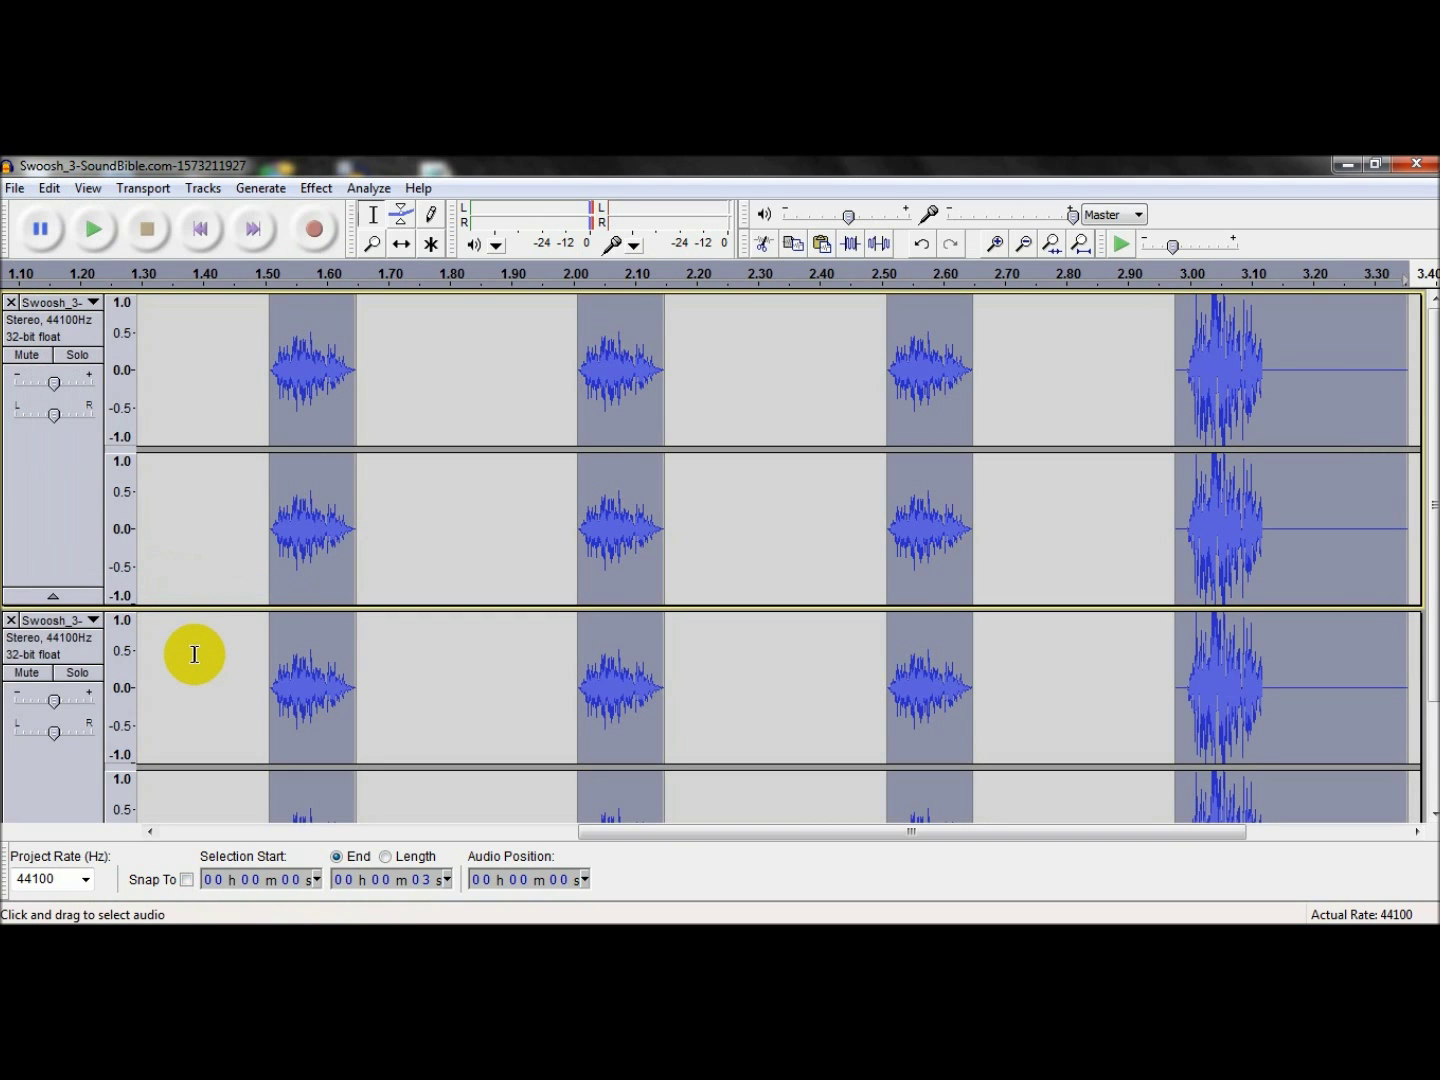
pyautogui.click(193, 665)
pyautogui.scroll(-3, 159, 662)
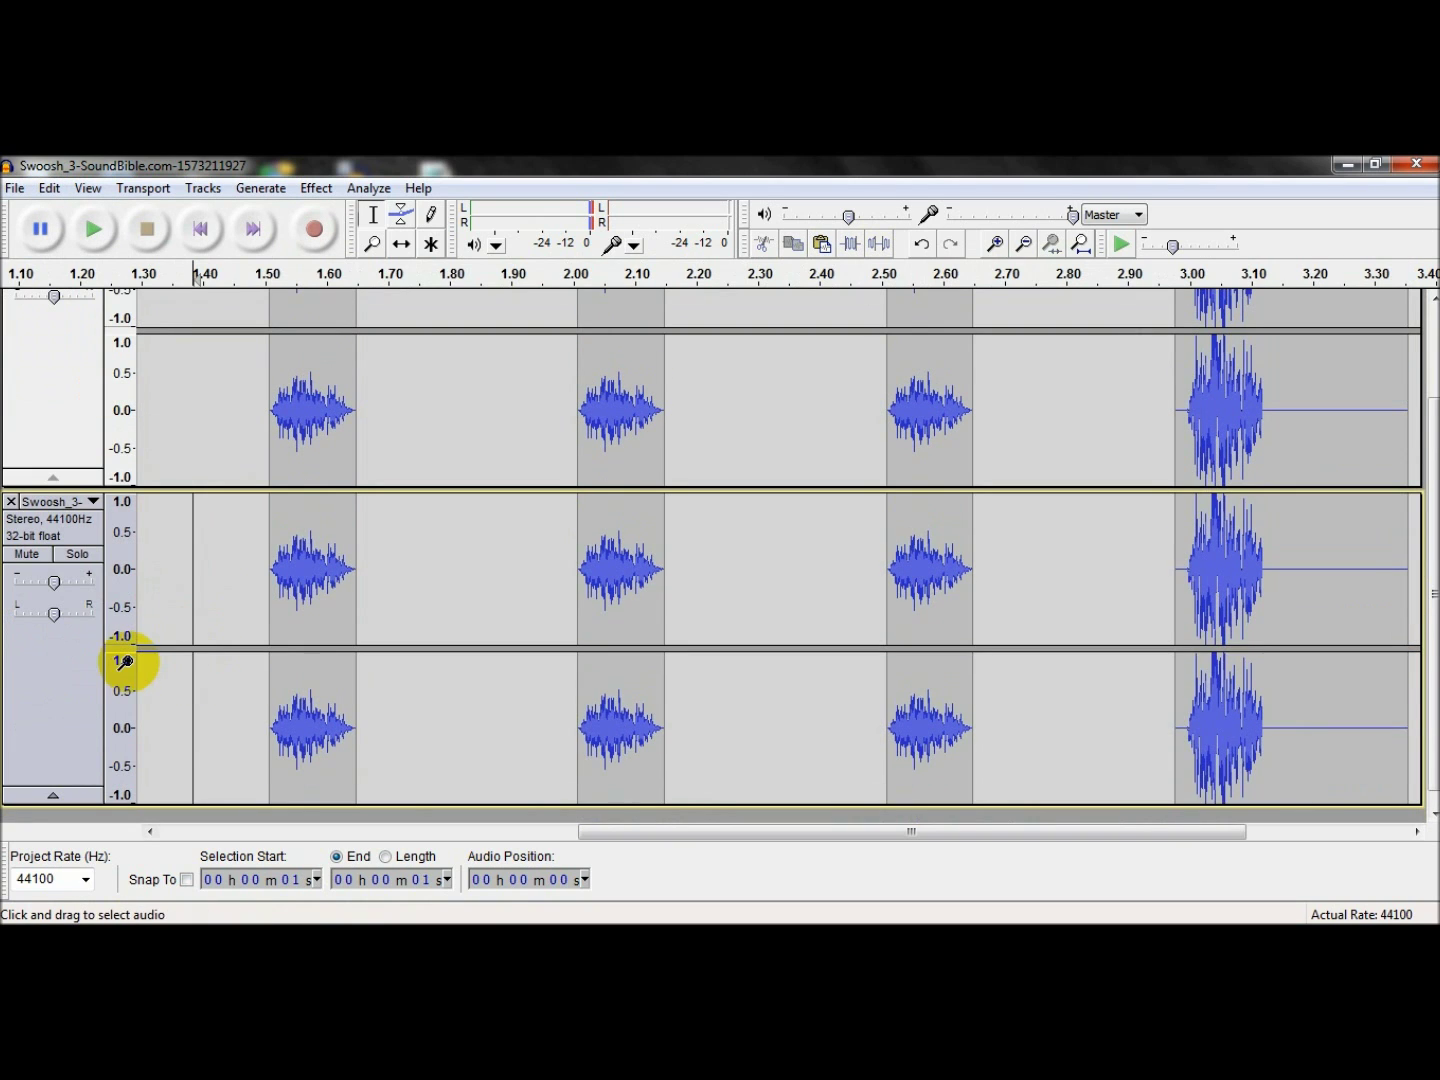
# - Clear all audio from the duplicate track, leaving the empty track in place
pyautogui.click(80, 641)
pyautogui.press('Delete')
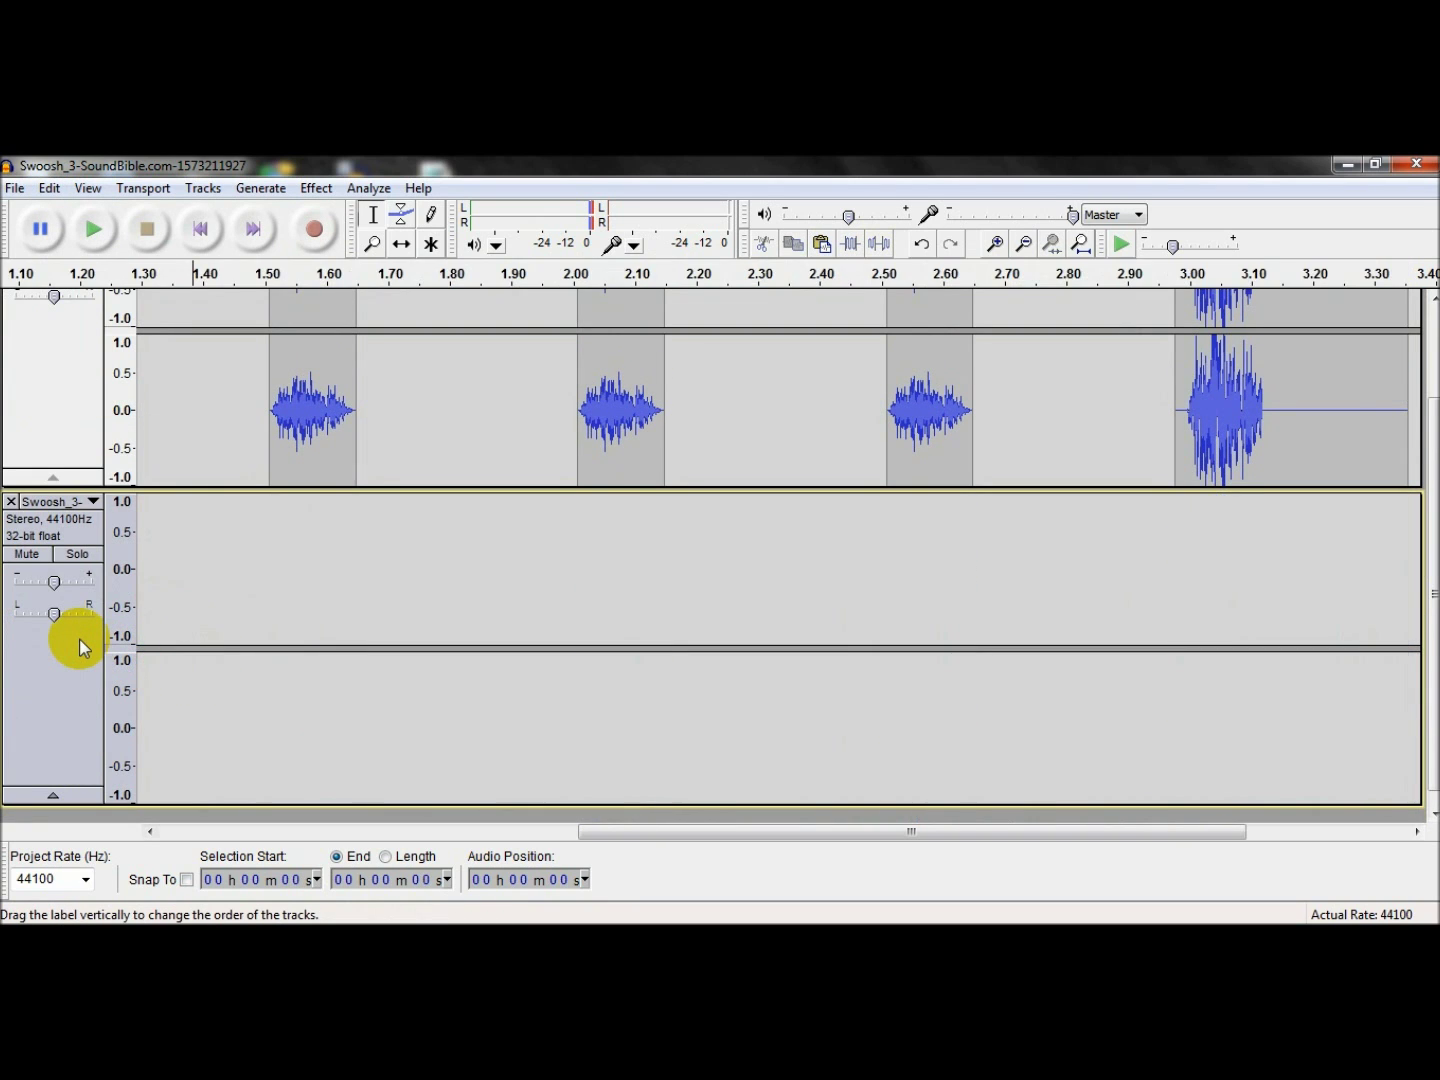
pyautogui.click(228, 578)
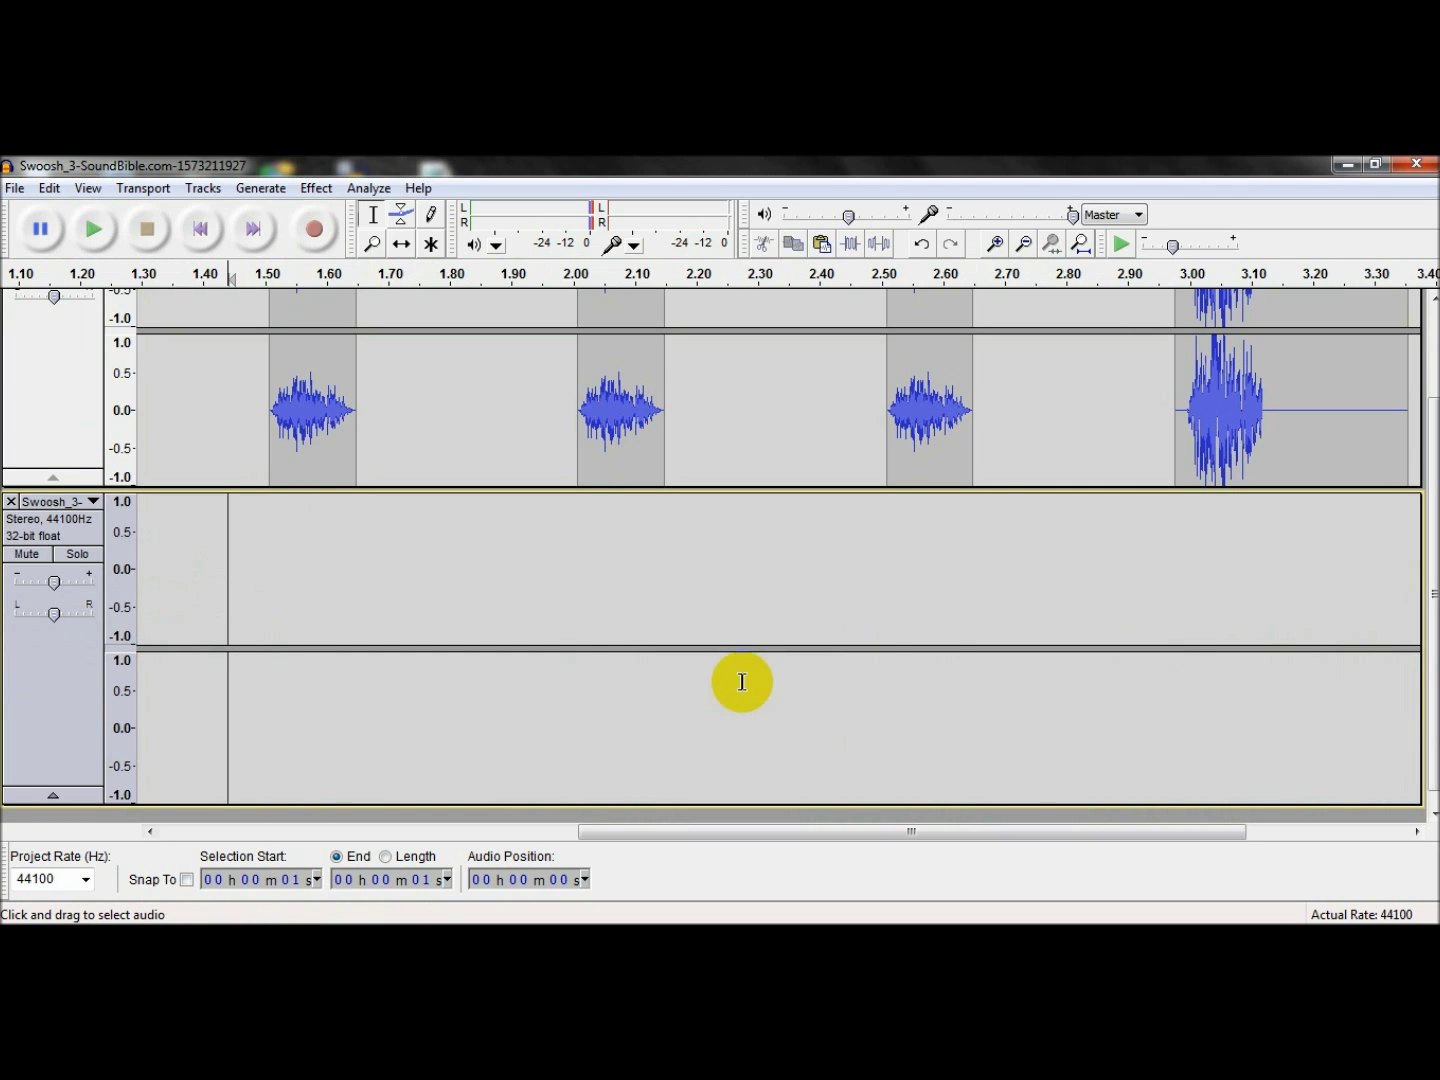
# - Generate white noise with amplitude 0.3 in the empty lower track beneath the sixth swoosh, from about 3.00 to 3.13 s
pyautogui.click(1182, 532)
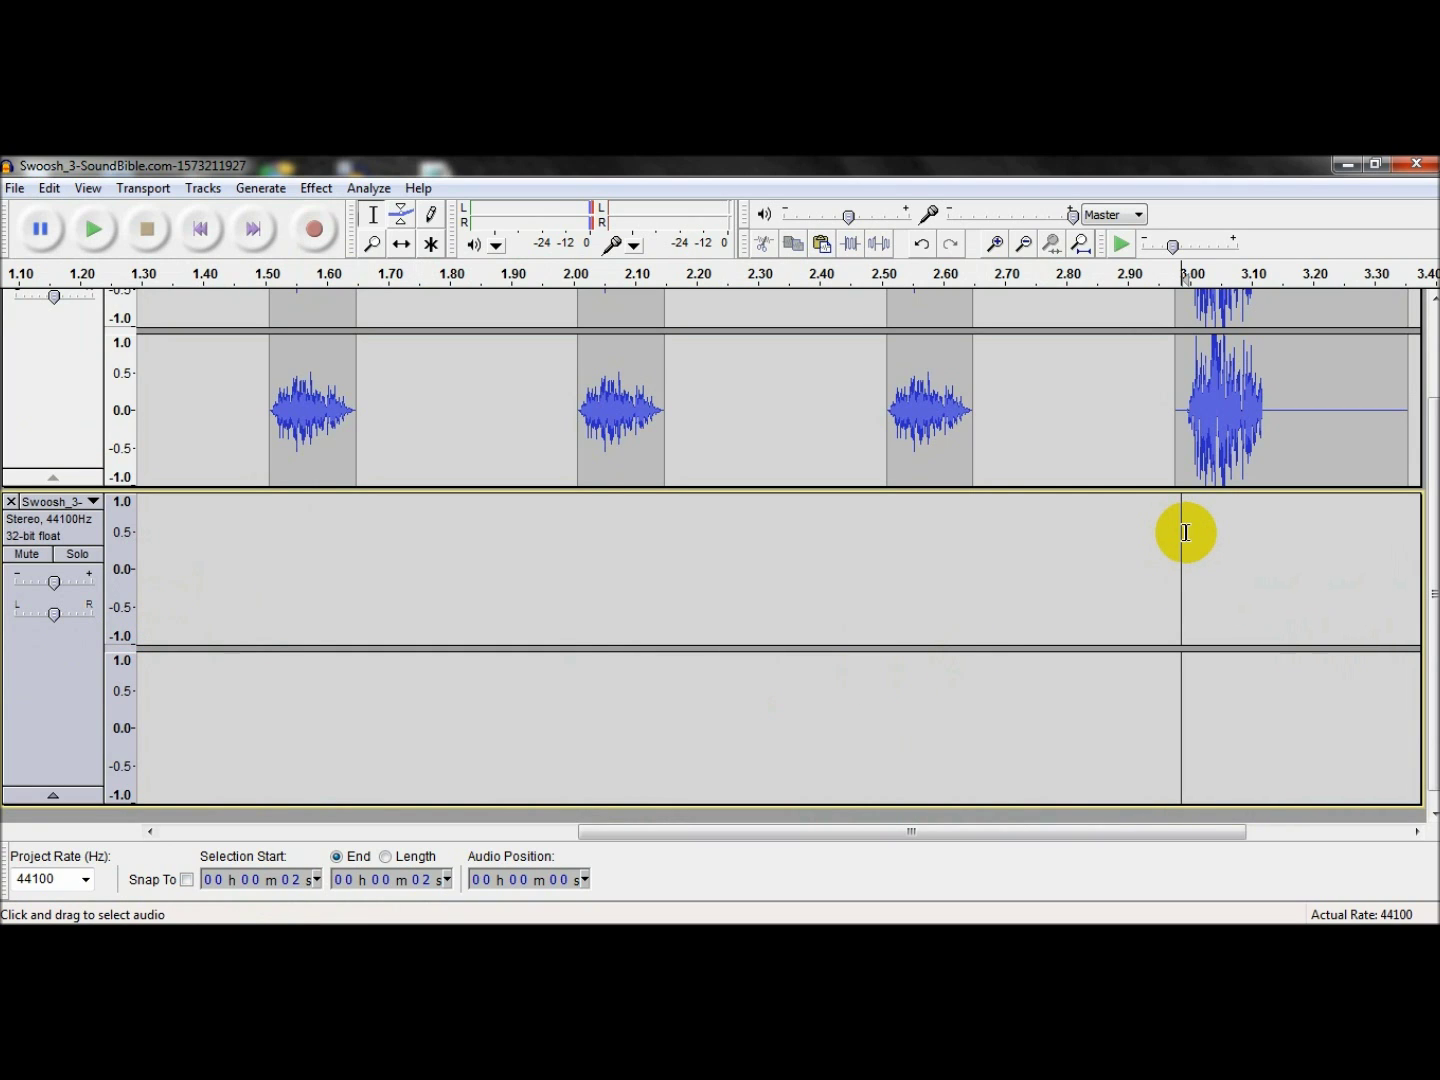
pyautogui.click(1190, 532)
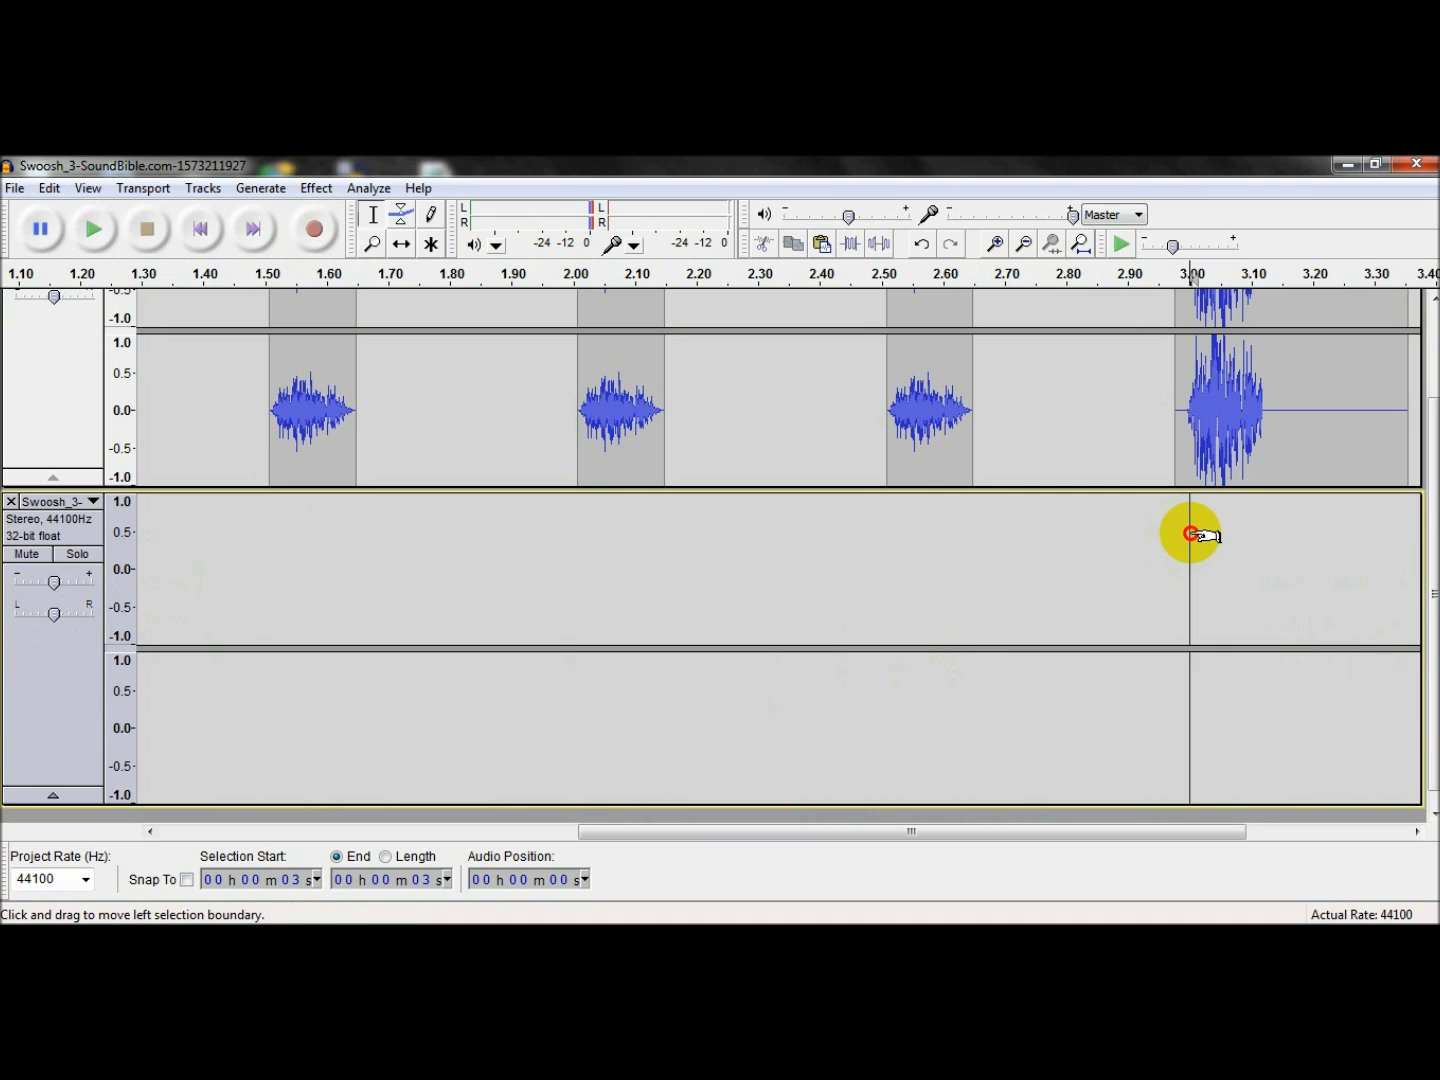
pyautogui.moveTo(1192, 533); pyautogui.dragTo(1269, 538)
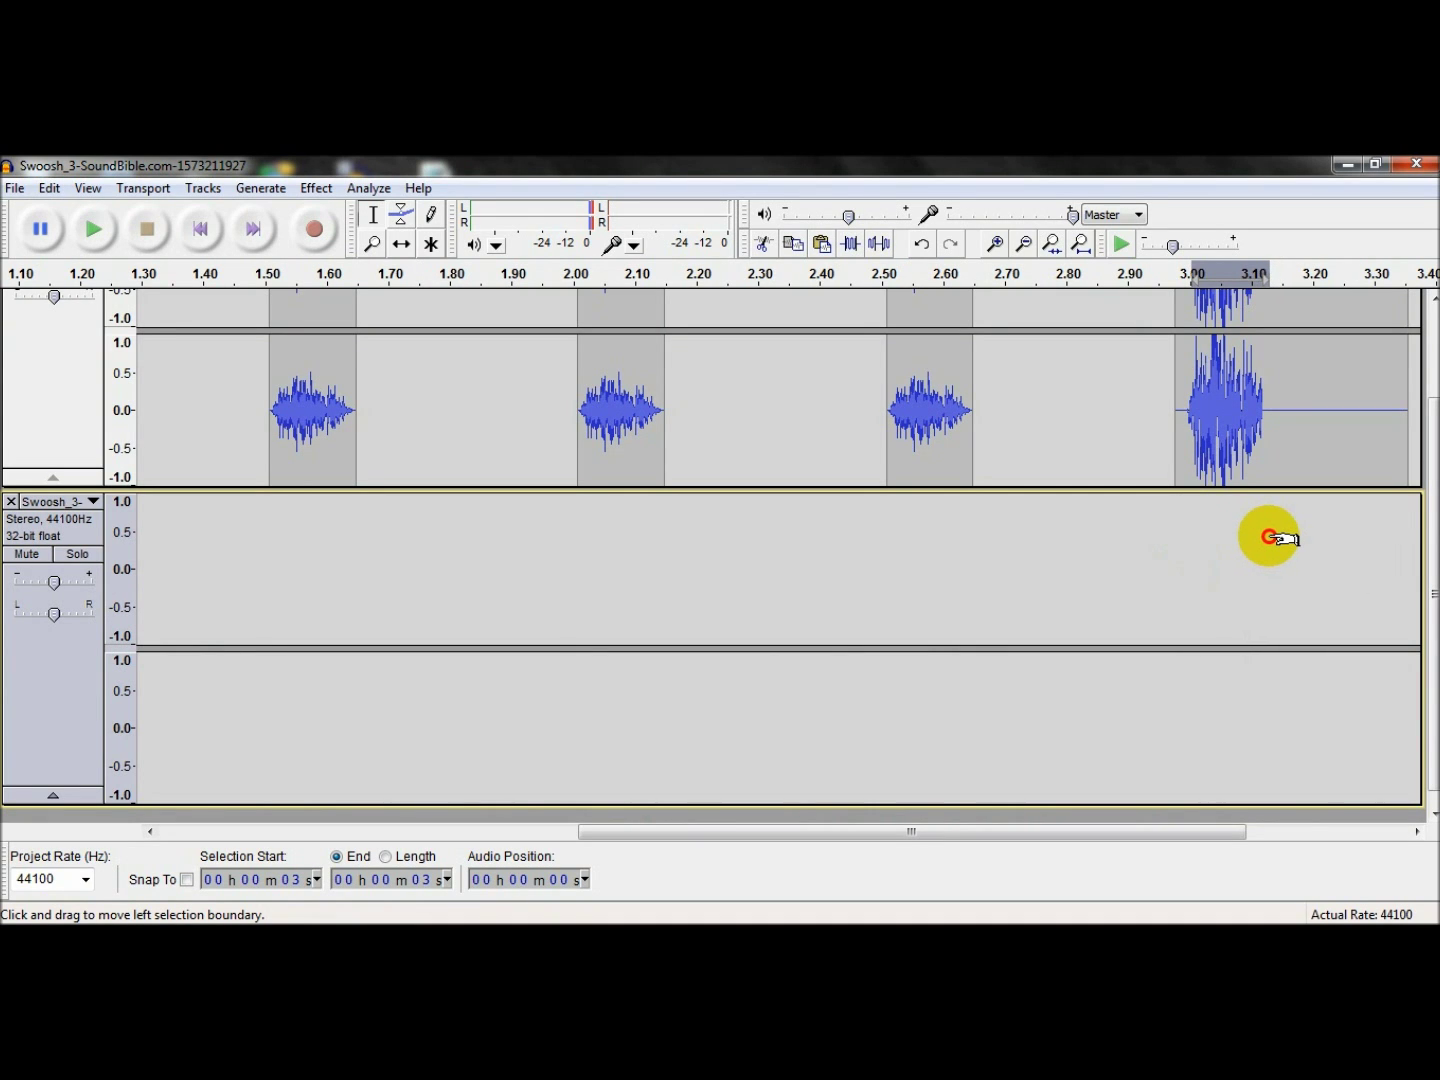
pyautogui.click(256, 190)
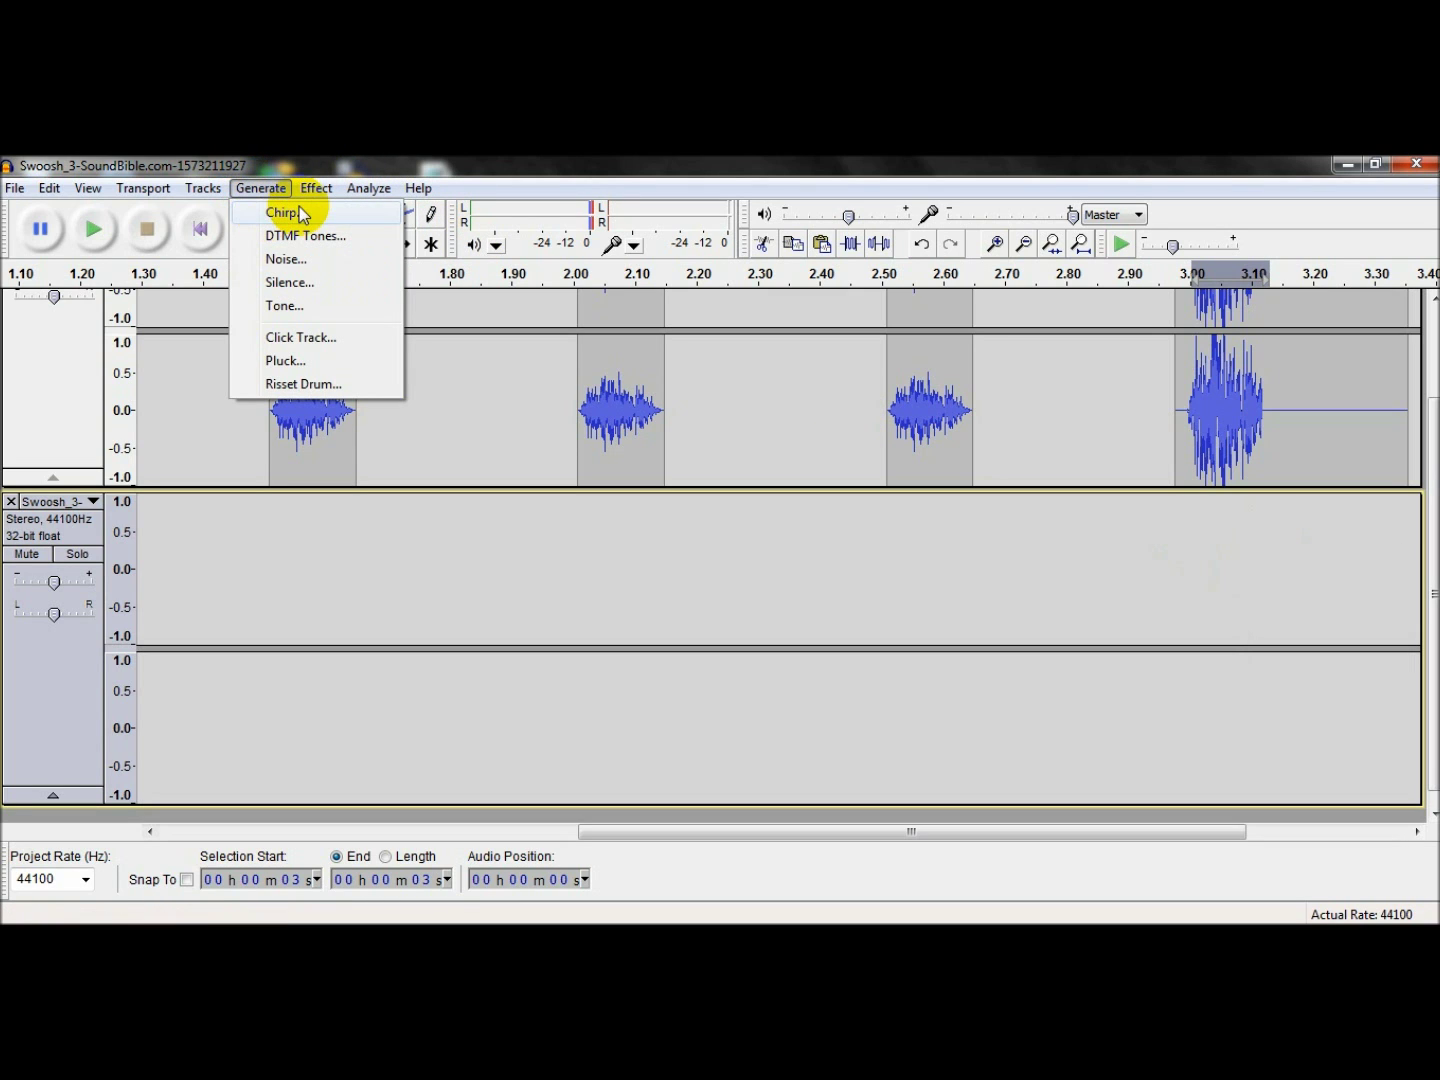
pyautogui.click(289, 262)
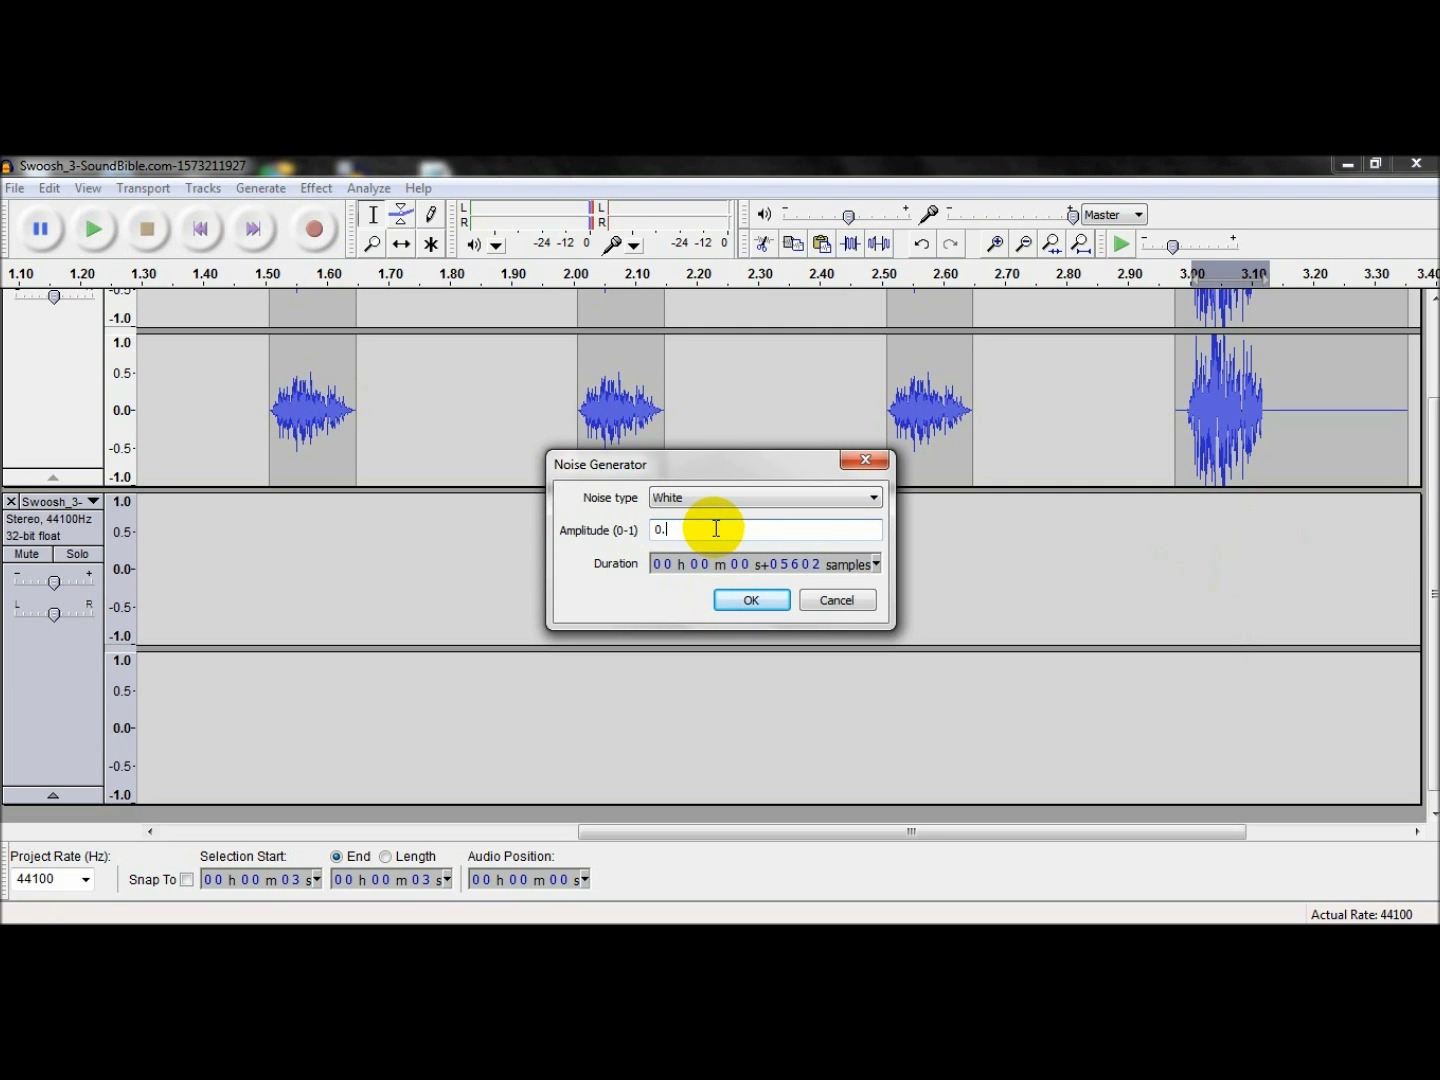
pyautogui.write('3')
pyautogui.press('Return')
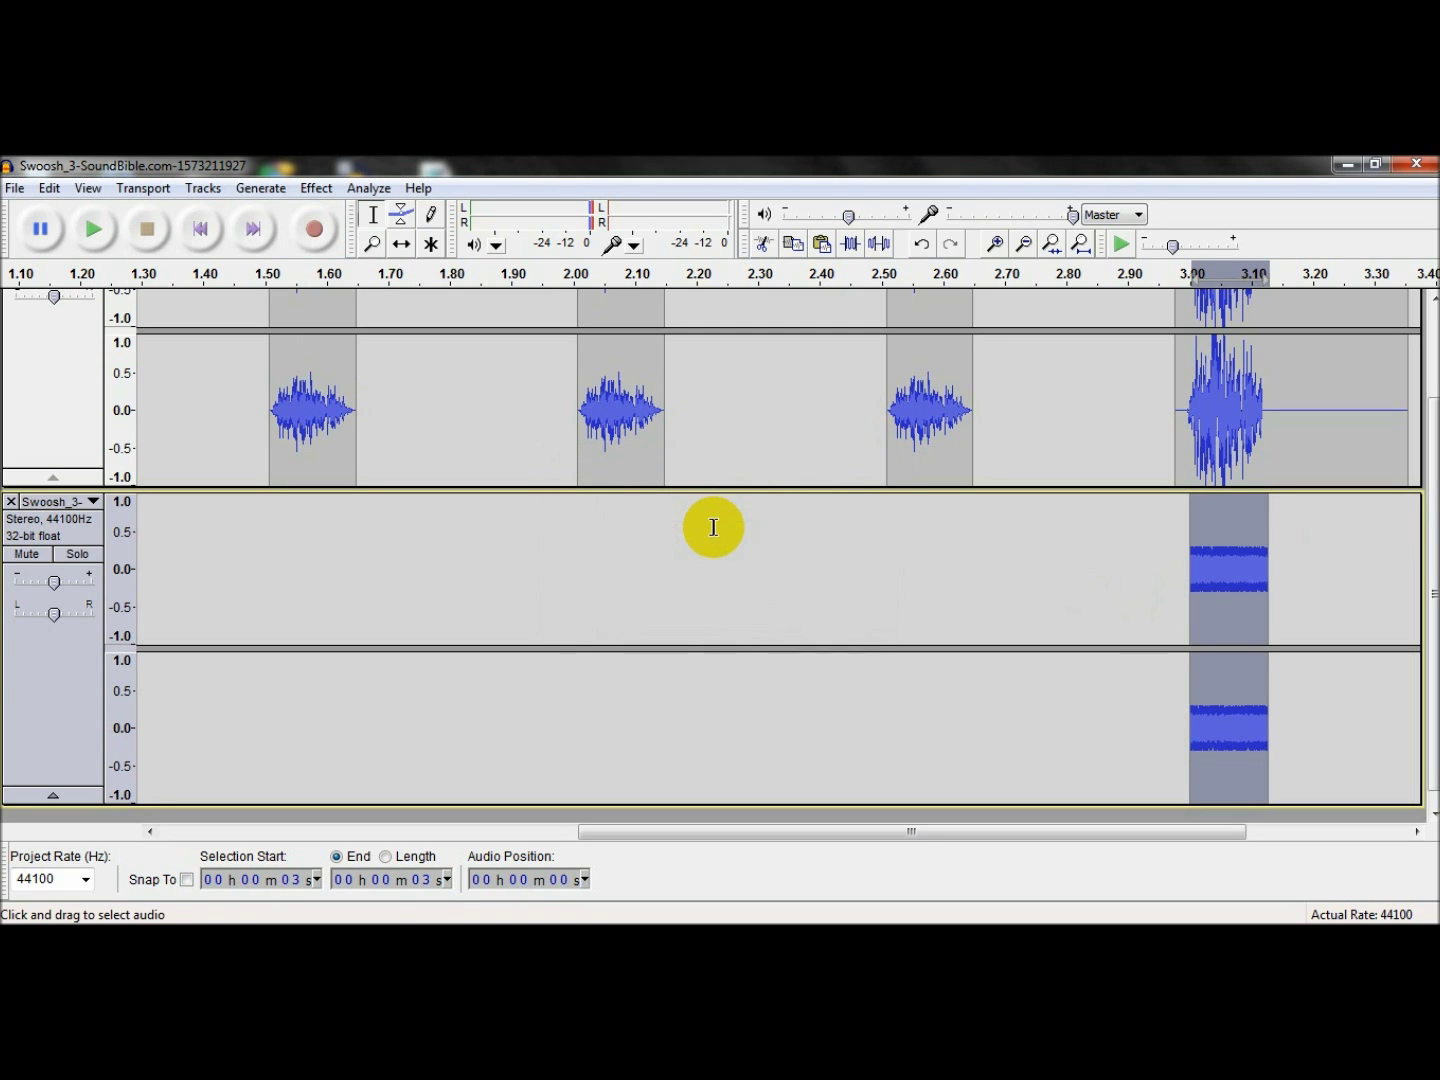
# - Play the generated noise alone, and play both tracks together from about 2.43 s, stopping playback at the end
pyautogui.click(103, 222)
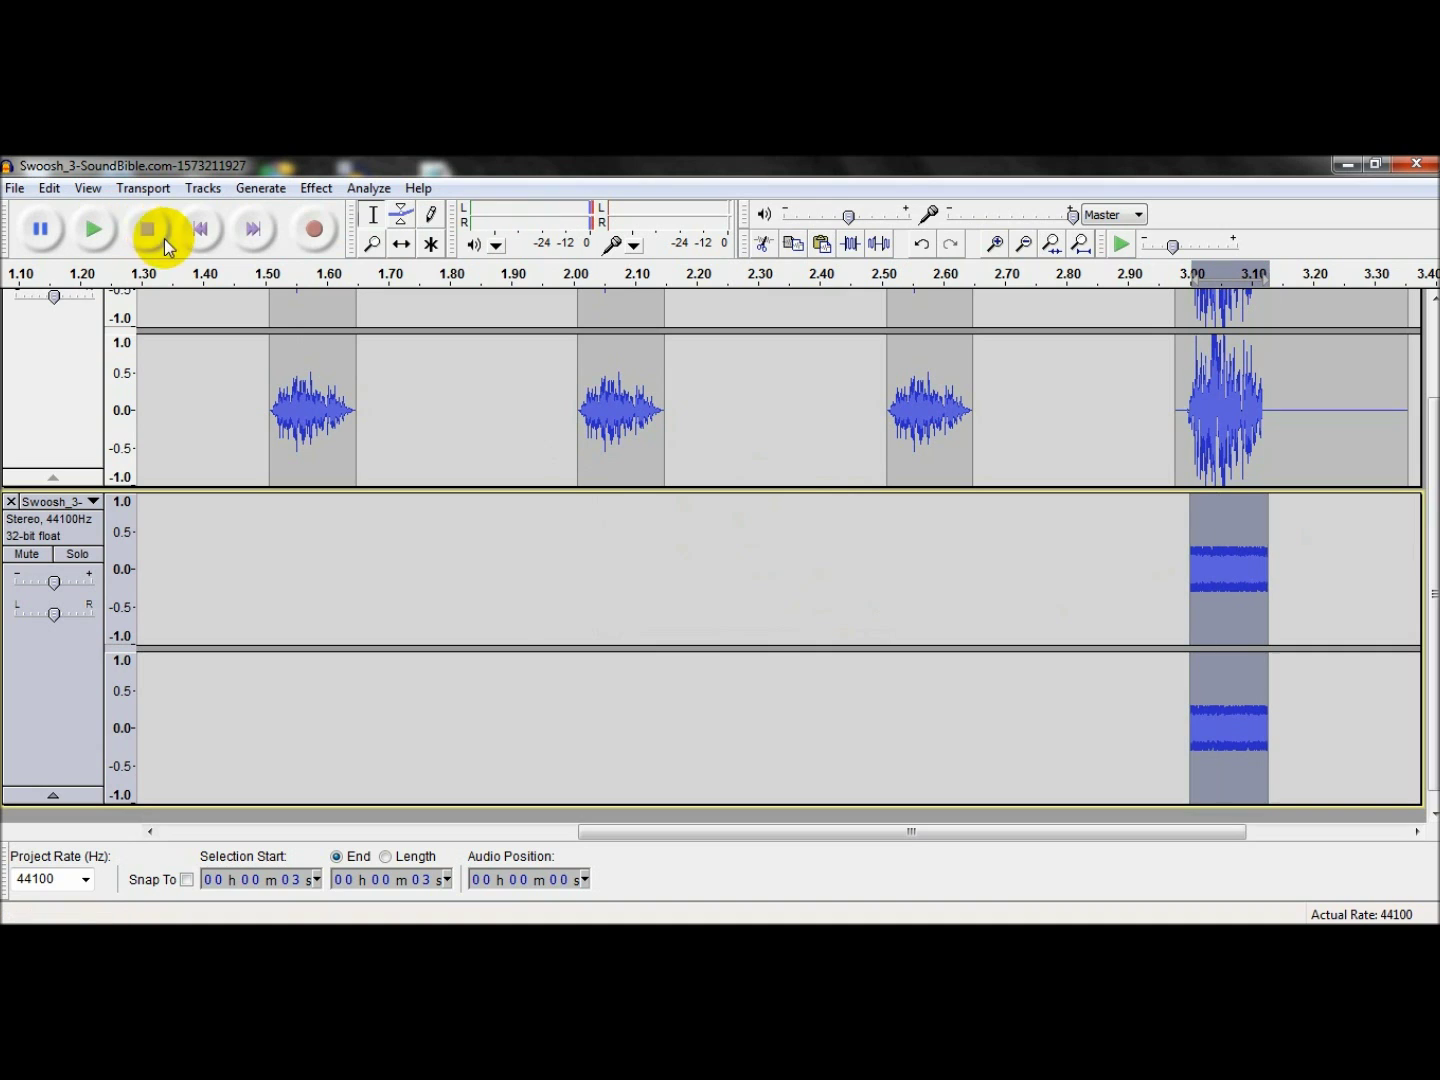
pyautogui.click(838, 432)
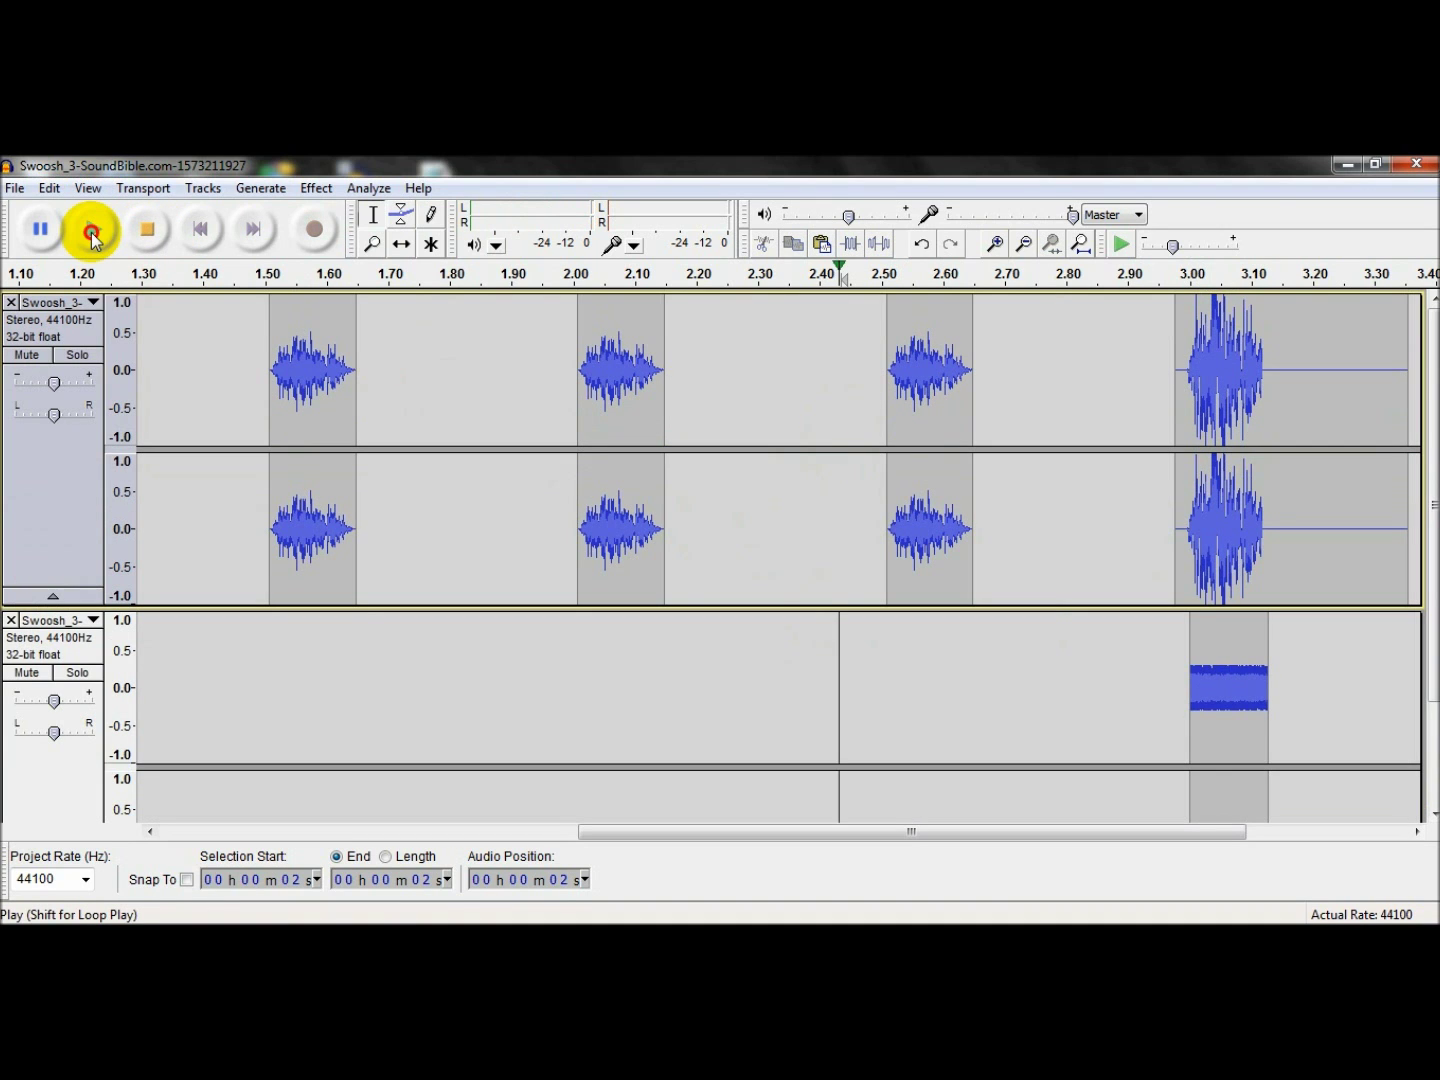
pyautogui.click(93, 230)
pyautogui.click(148, 230)
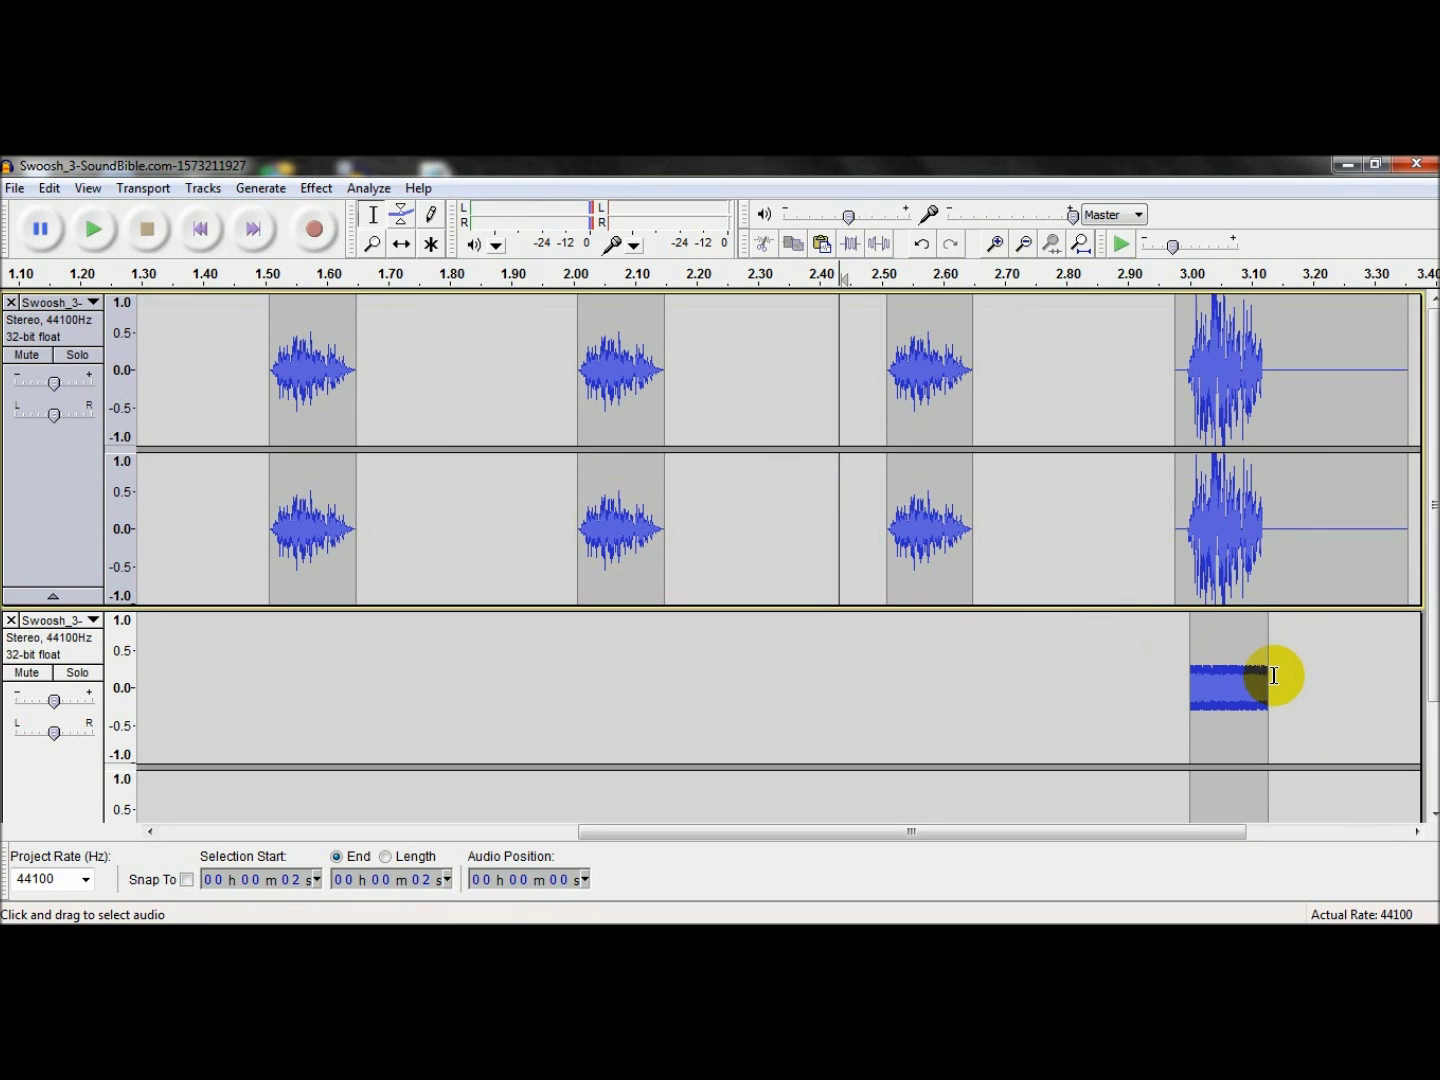
# - Select about 3.00 to 3.15 s across both tracks and change the speed of the swoosh and noise by -17 percent
pyautogui.moveTo(1273, 675); pyautogui.dragTo(1192, 671)
pyautogui.moveTo(1286, 598); pyautogui.dragTo(1188, 292)
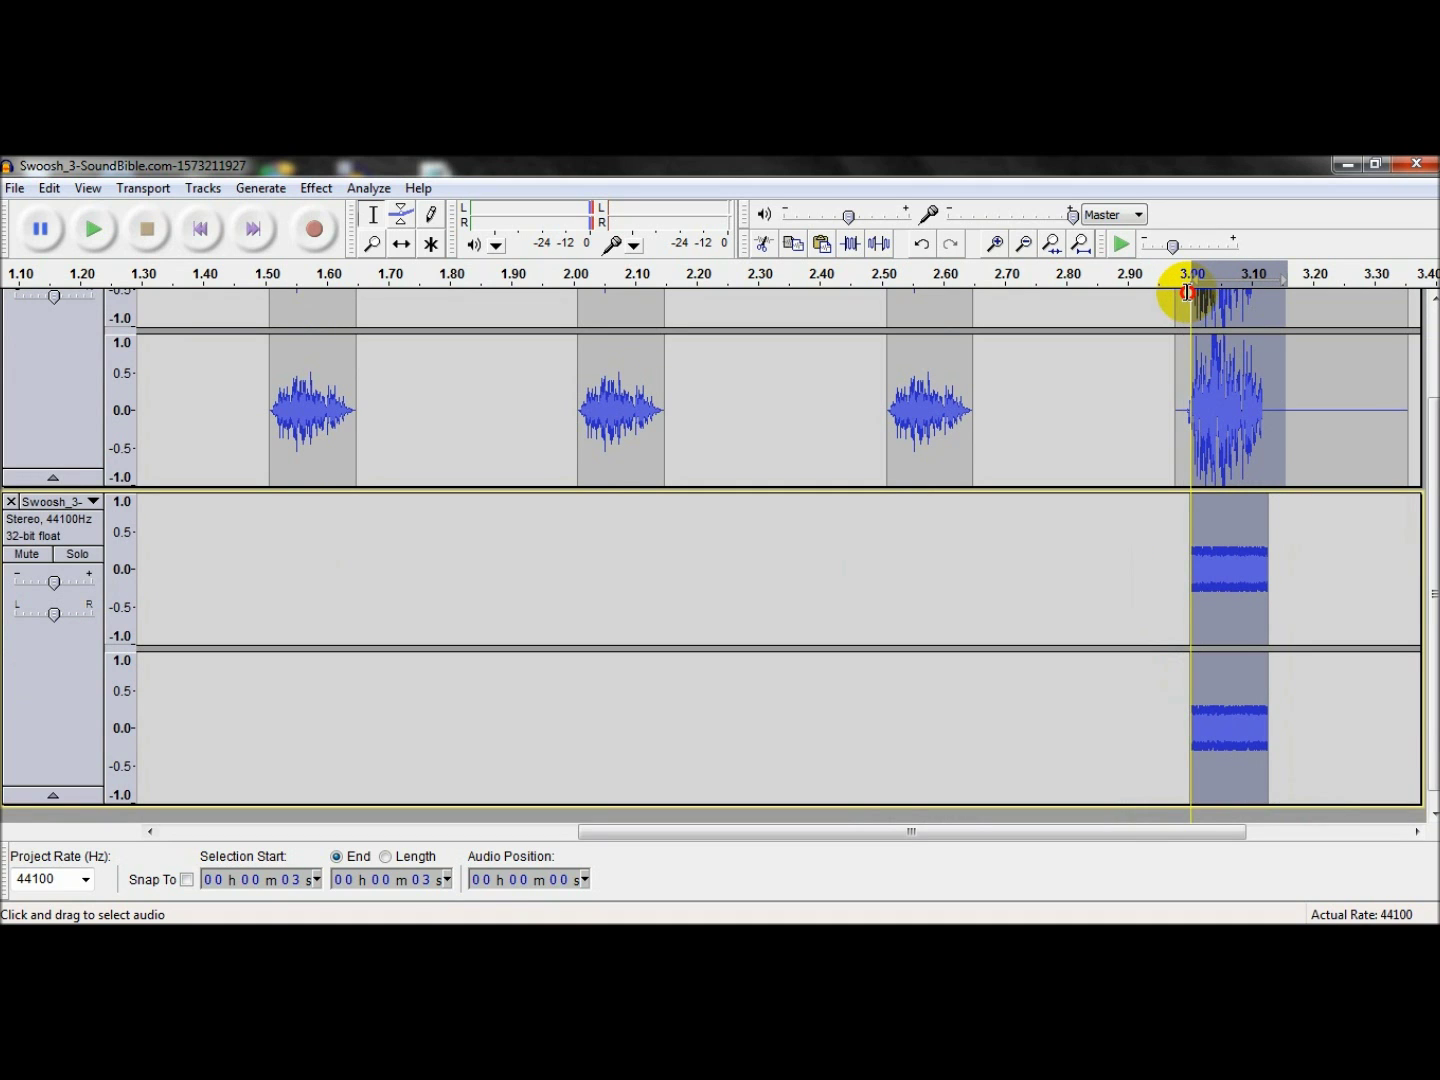
pyautogui.scroll(3, 1187, 292)
pyautogui.click(314, 188)
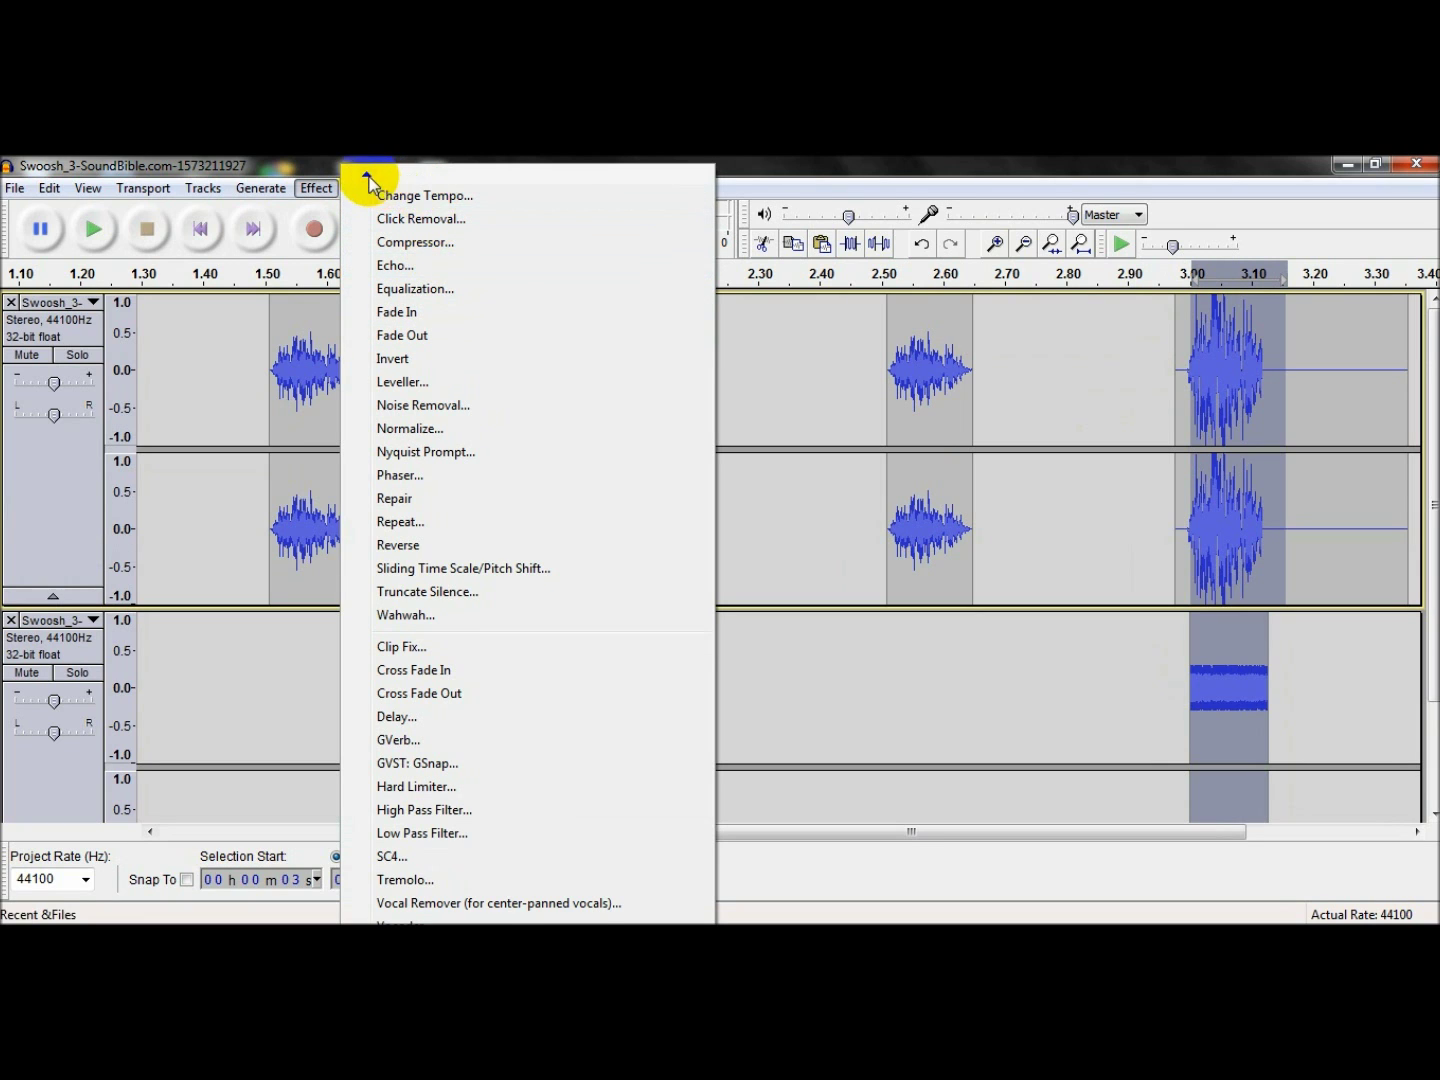
pyautogui.moveTo(369, 183)
pyautogui.click(410, 194)
pyautogui.moveTo(718, 570); pyautogui.dragTo(688, 565)
pyautogui.click(790, 640)
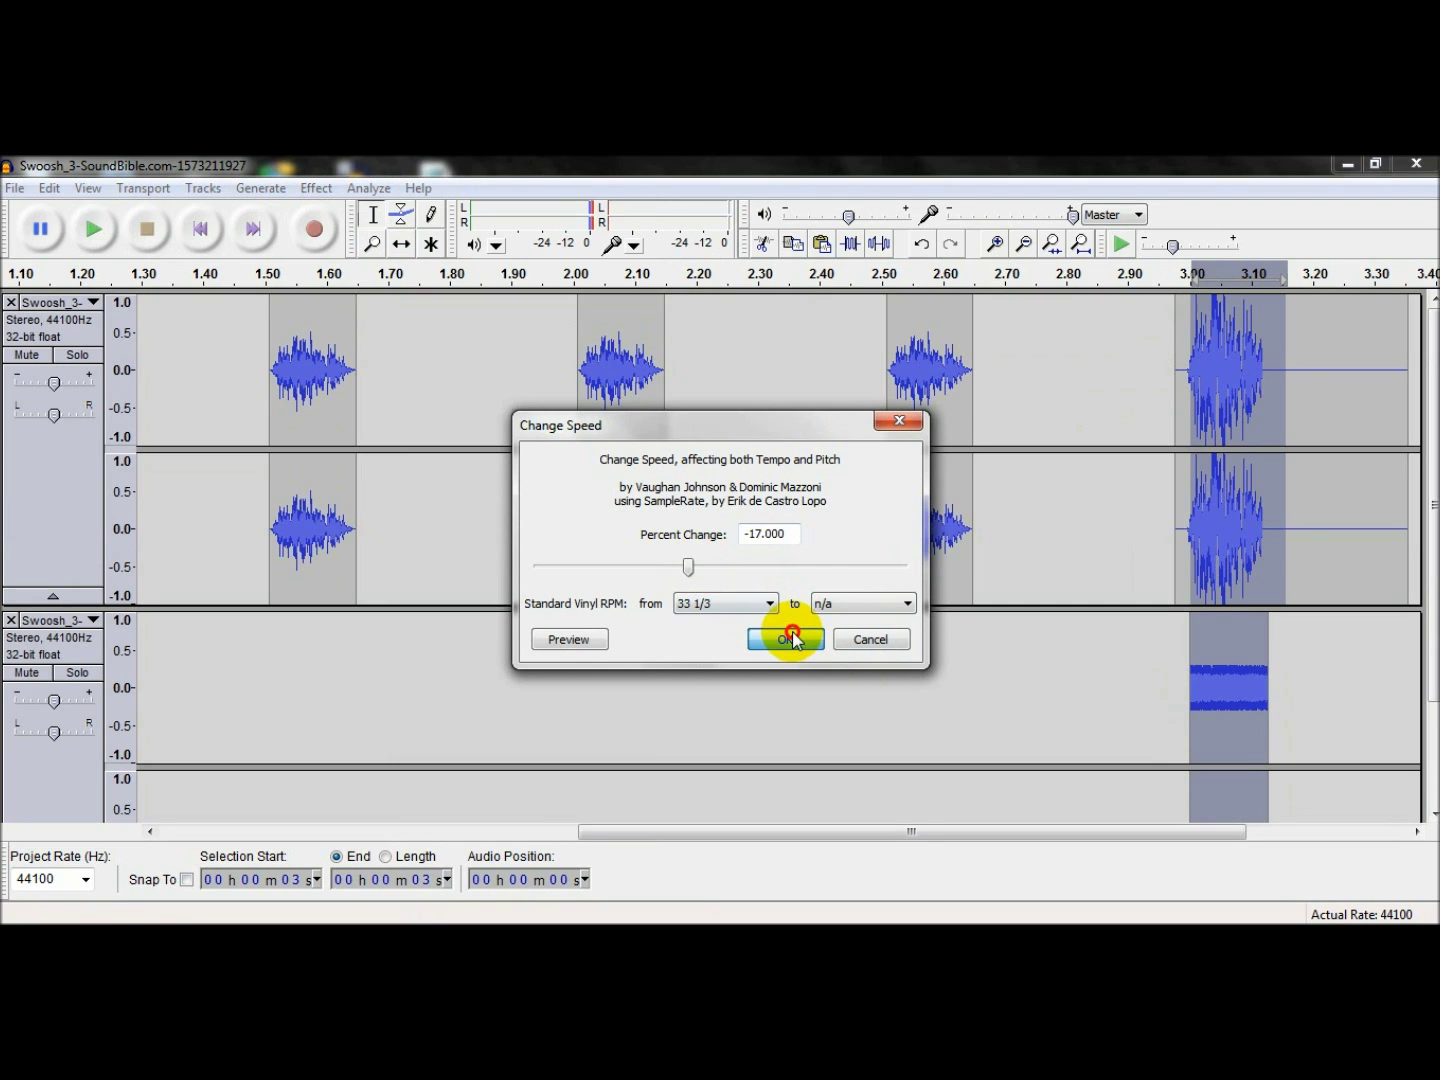
# - Play both tracks from about 2.86 s to hear the slowed swoosh and noise, and stop playback
pyautogui.click(1104, 419)
pyautogui.click(90, 230)
pyautogui.click(148, 232)
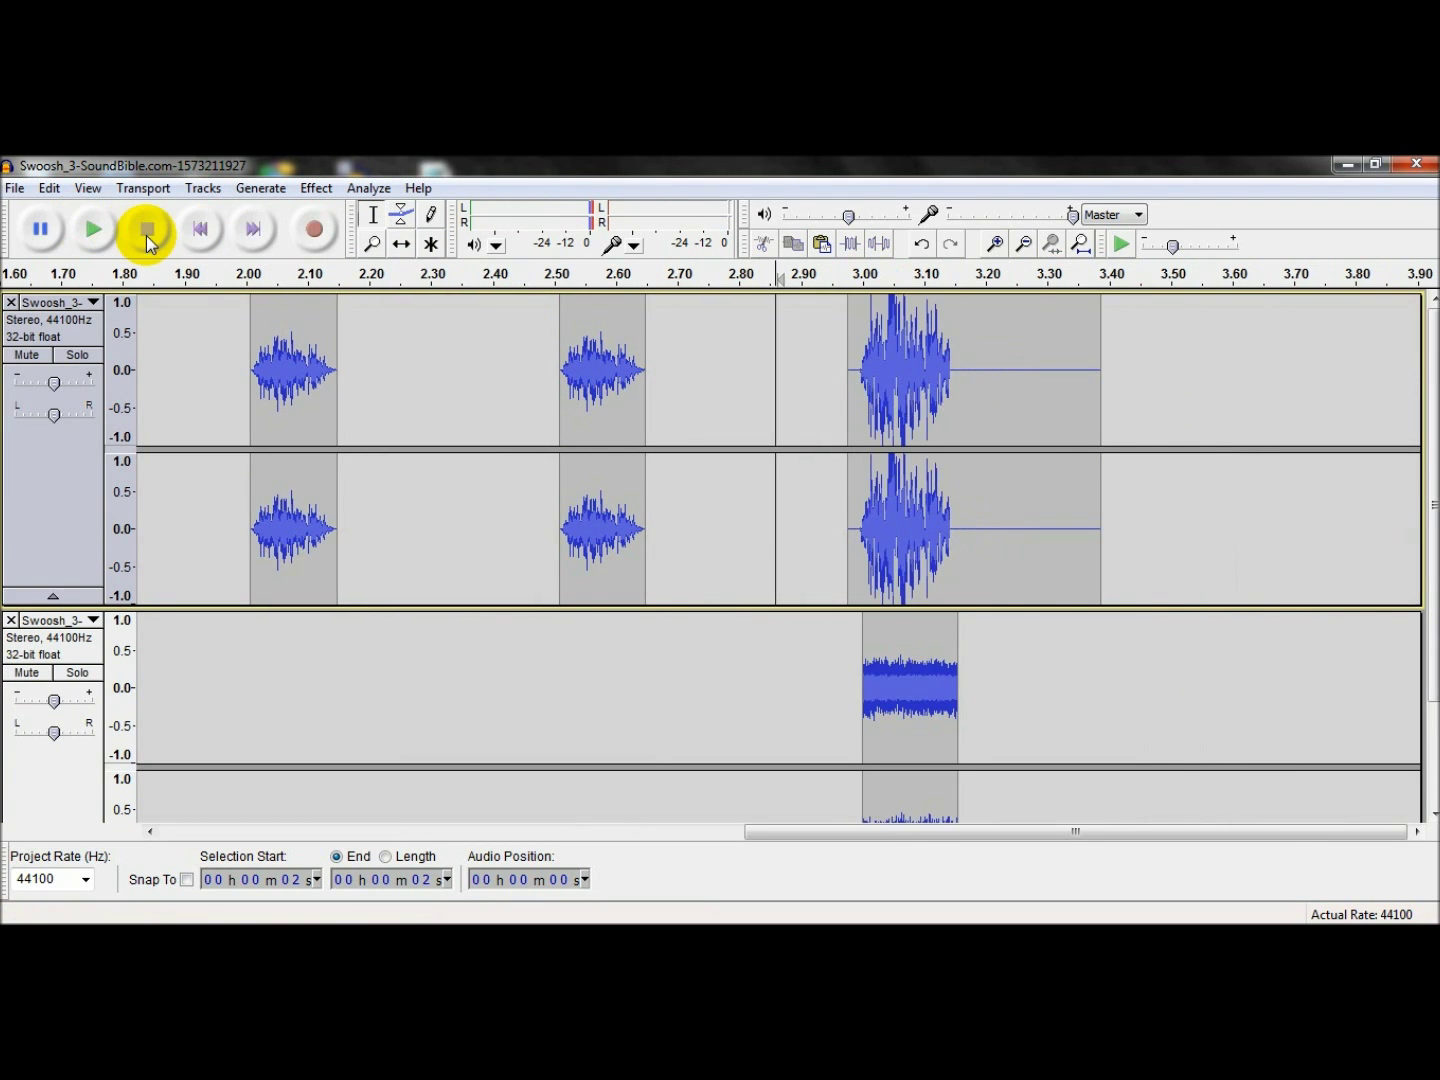
# - Apply Fade Out to the whole sixth swoosh clip in the upper track, including its trailing silence
pyautogui.moveTo(1121, 376); pyautogui.dragTo(848, 378)
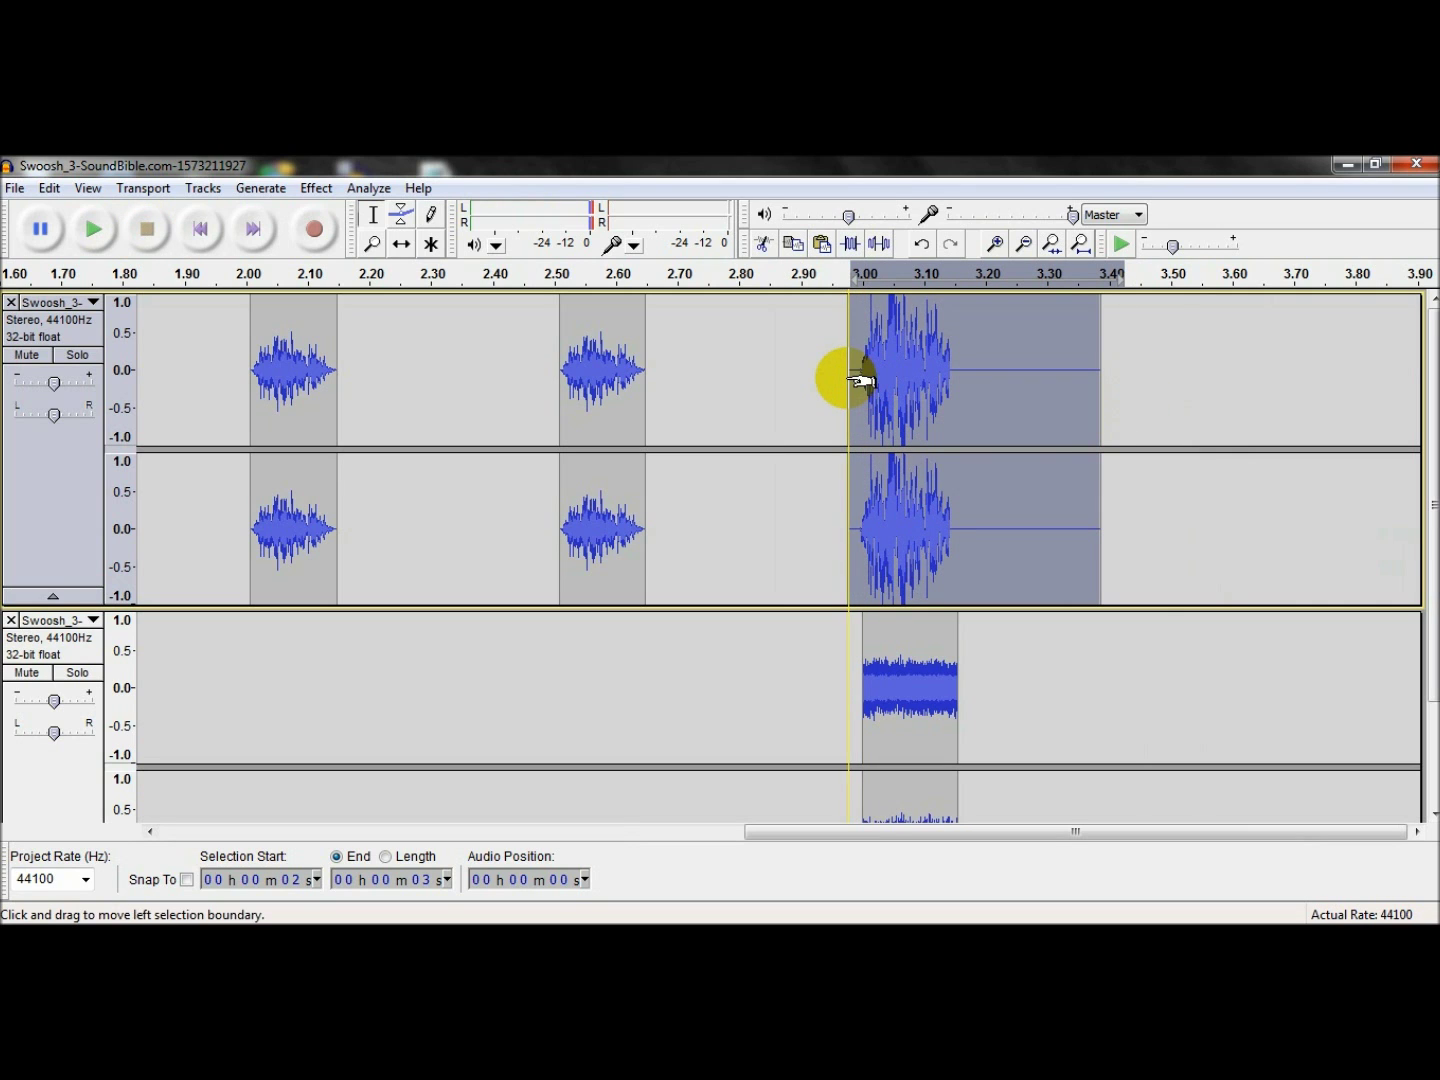
pyautogui.click(324, 193)
pyautogui.click(418, 360)
# - Apply Fade Out to the white noise clip in the lower track and clear the selection
pyautogui.moveTo(978, 702); pyautogui.dragTo(851, 694)
pyautogui.scroll(-2, 700, 560)
pyautogui.click(319, 188)
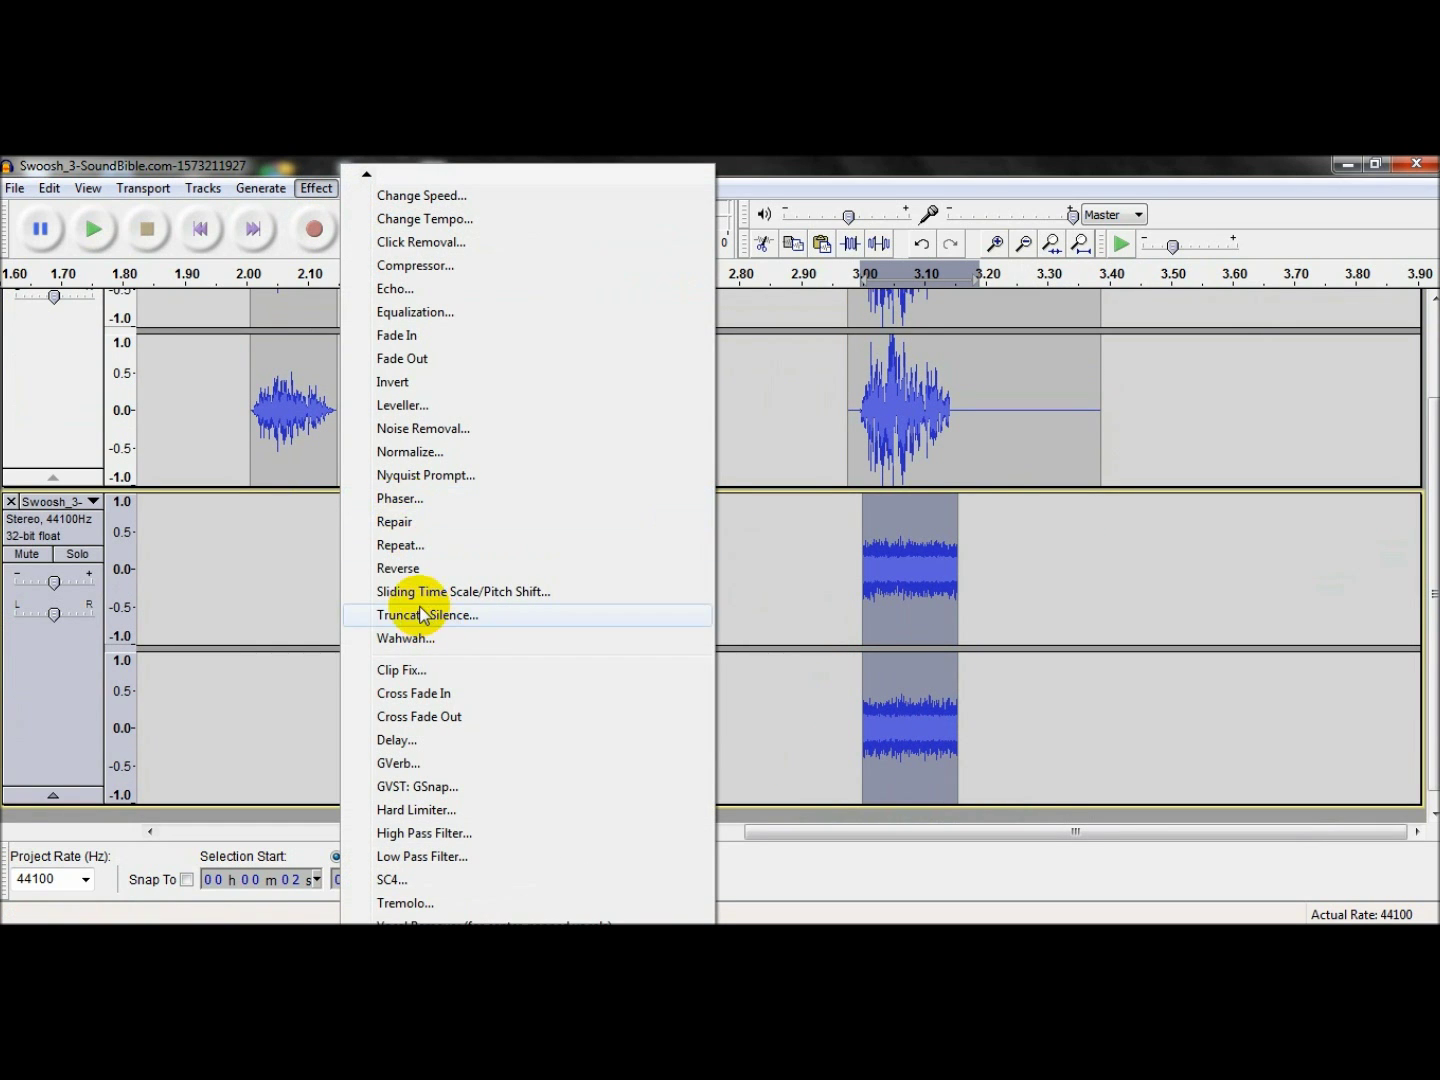
pyautogui.click(401, 358)
pyautogui.click(1023, 603)
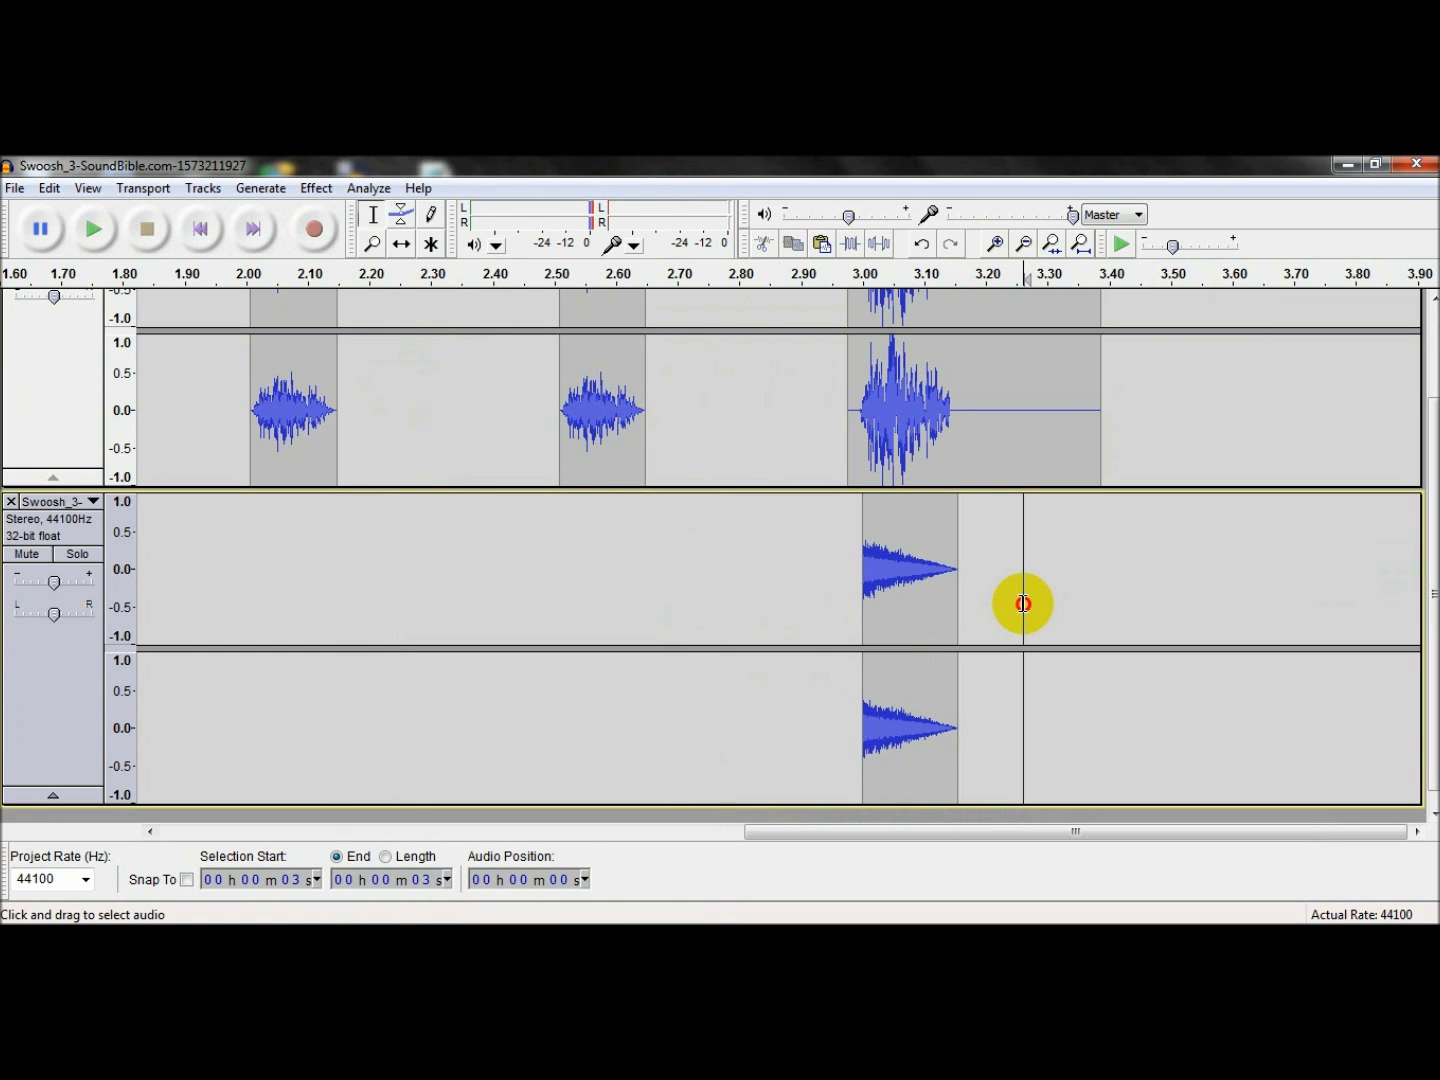
# - Start exporting the finished two-track sound as an MP3 file
pyautogui.click(10, 193)
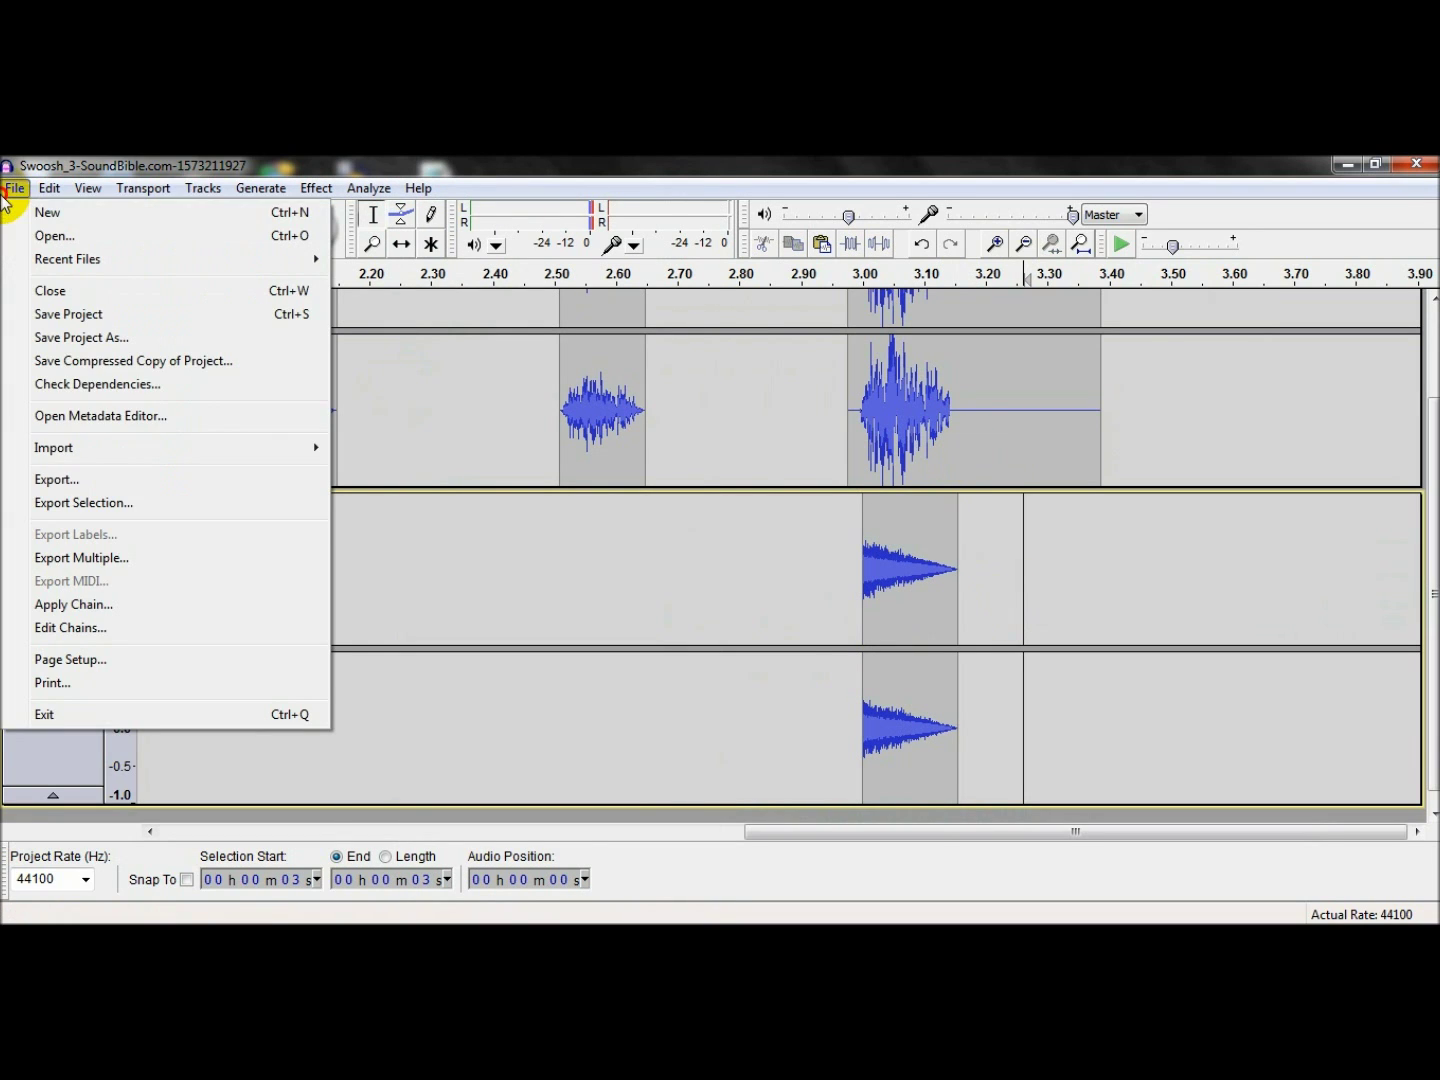
pyautogui.click(131, 479)
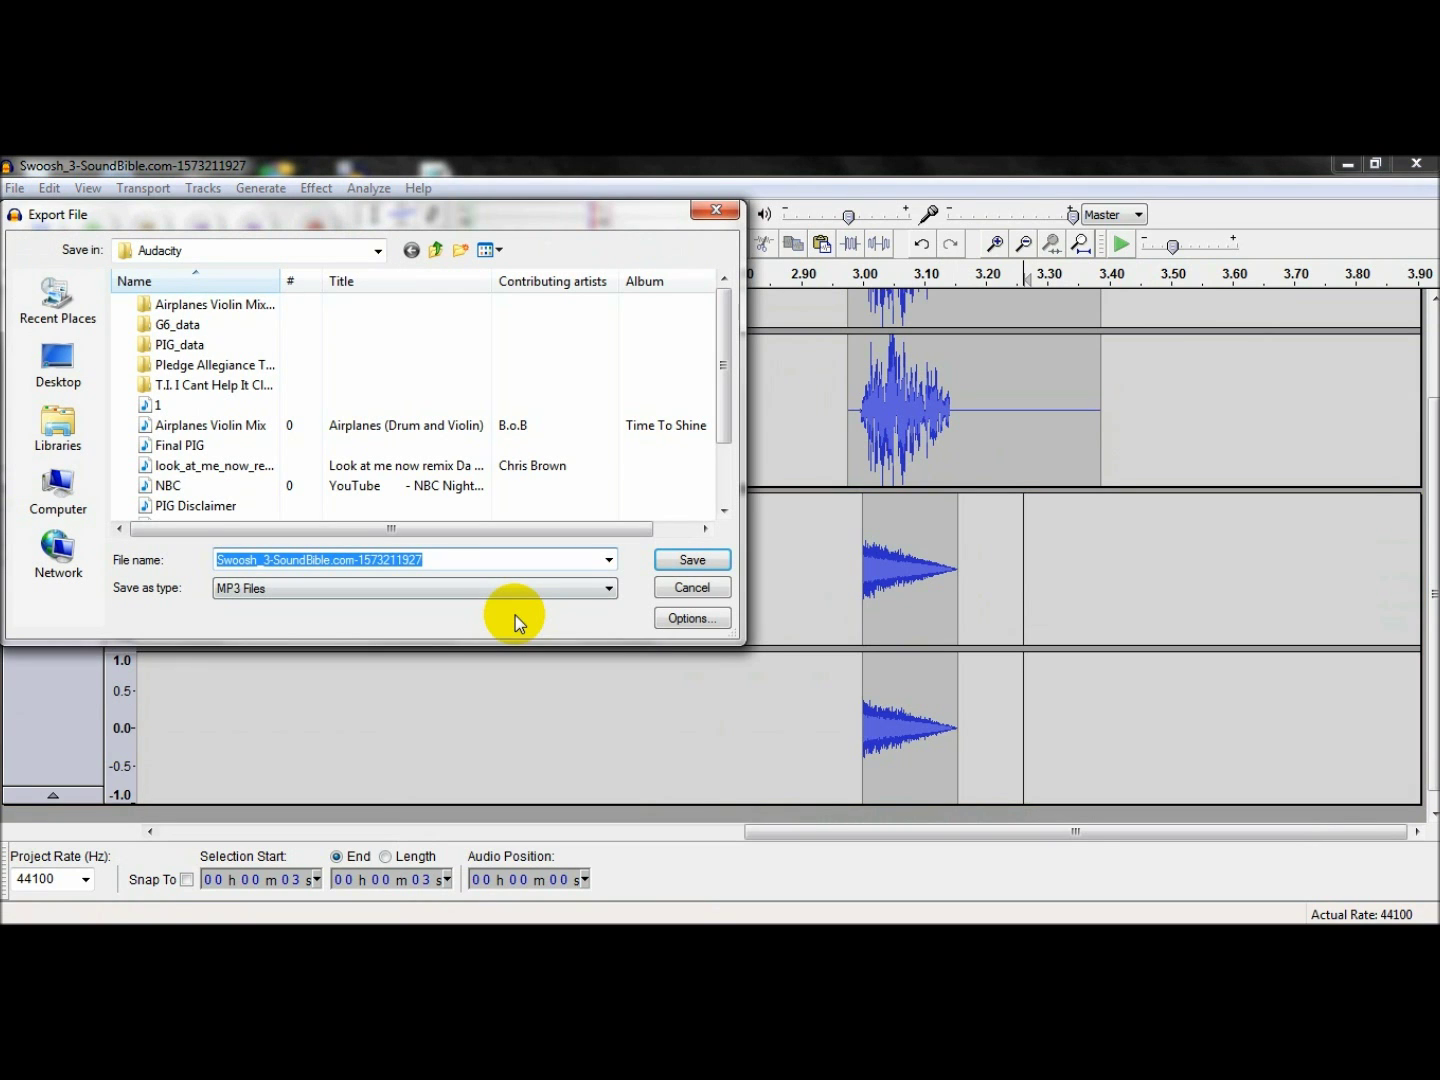